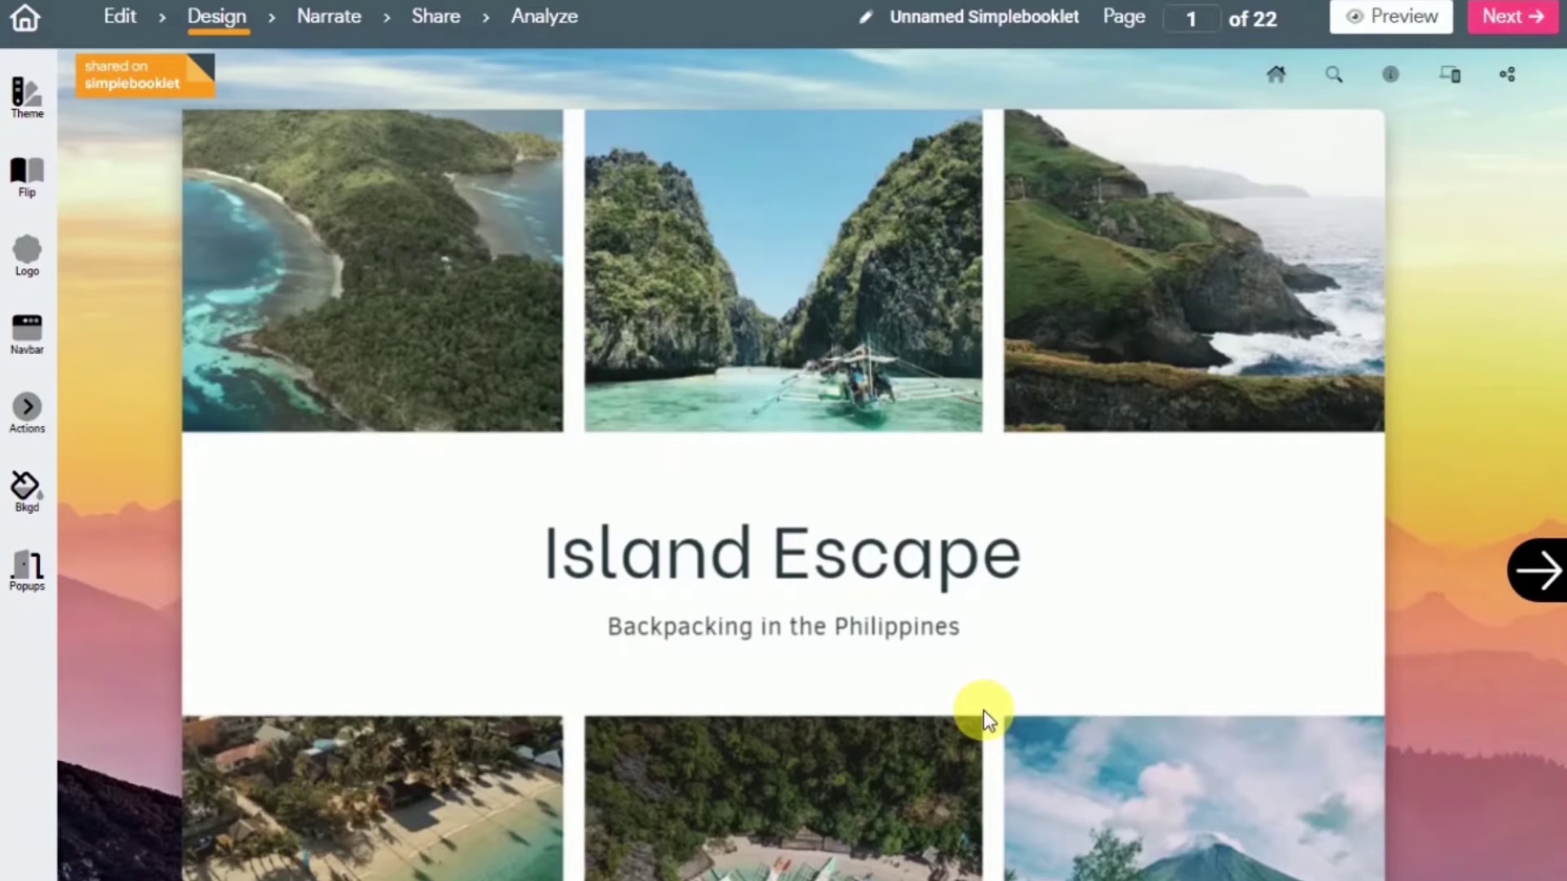
Flip forward through the Island Escape flipbook to page 6, showing the page-curl turning.
click(1545, 580)
click(1538, 571)
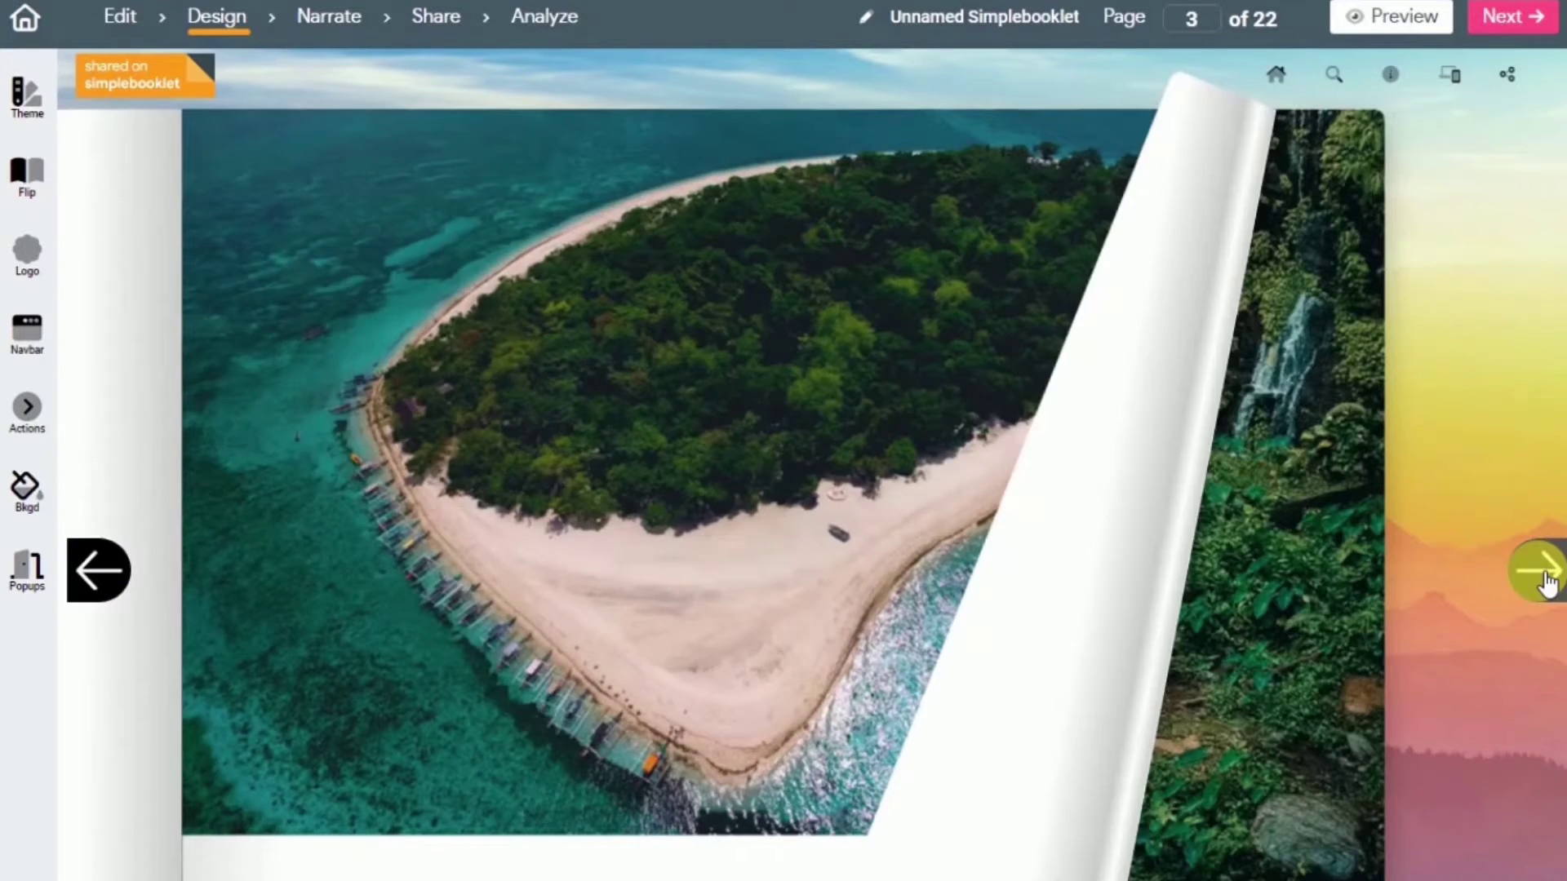
click(1545, 581)
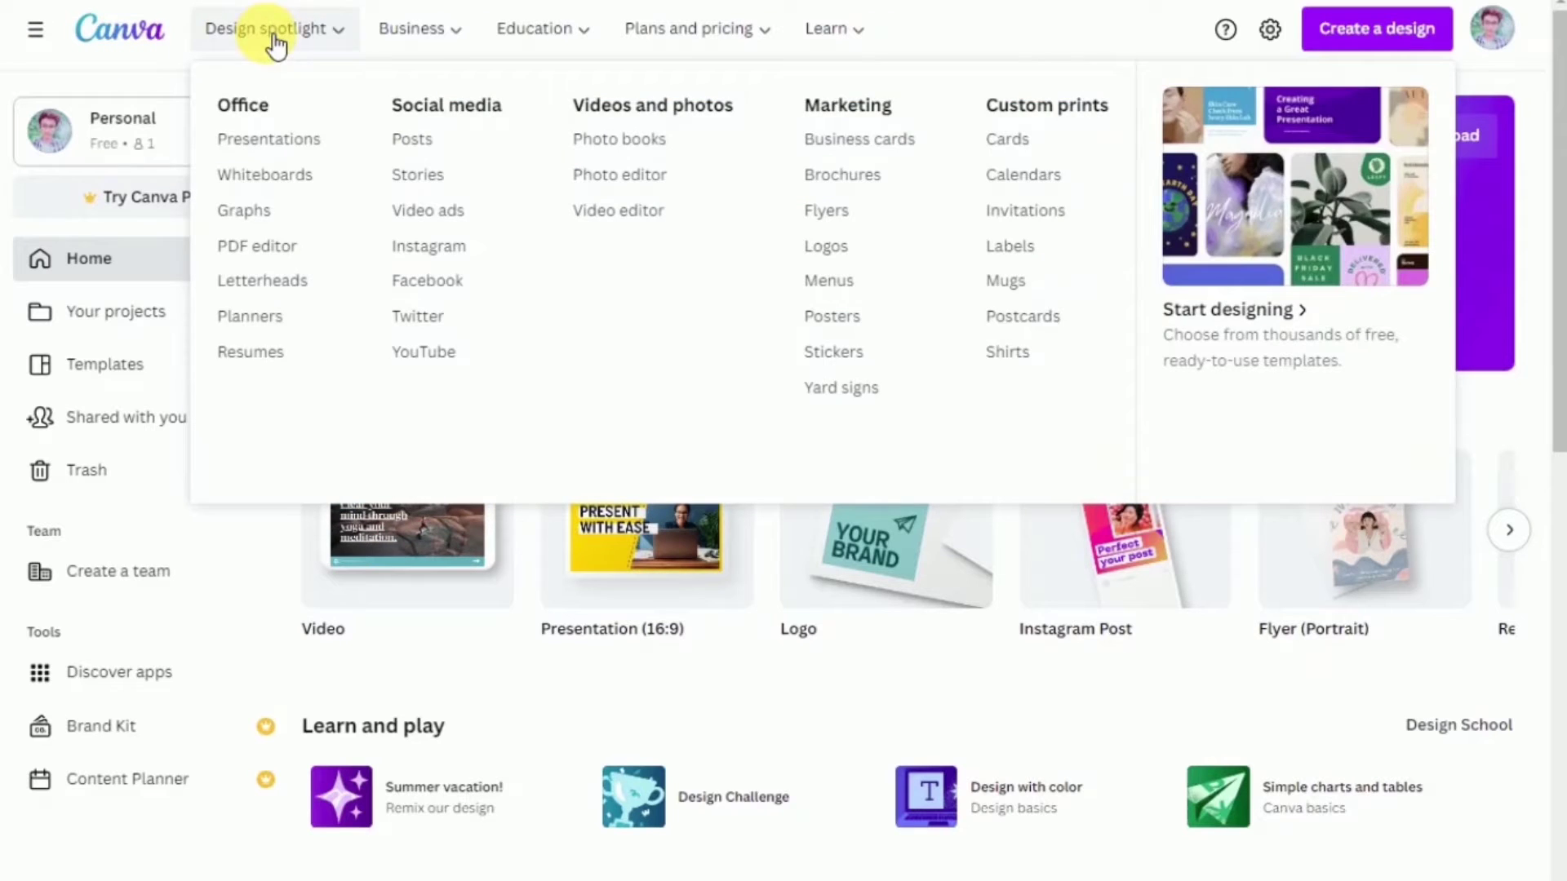
Browse the top menus and page through the suggested design types carousel.
mouse_move(579, 51)
mouse_move(750, 47)
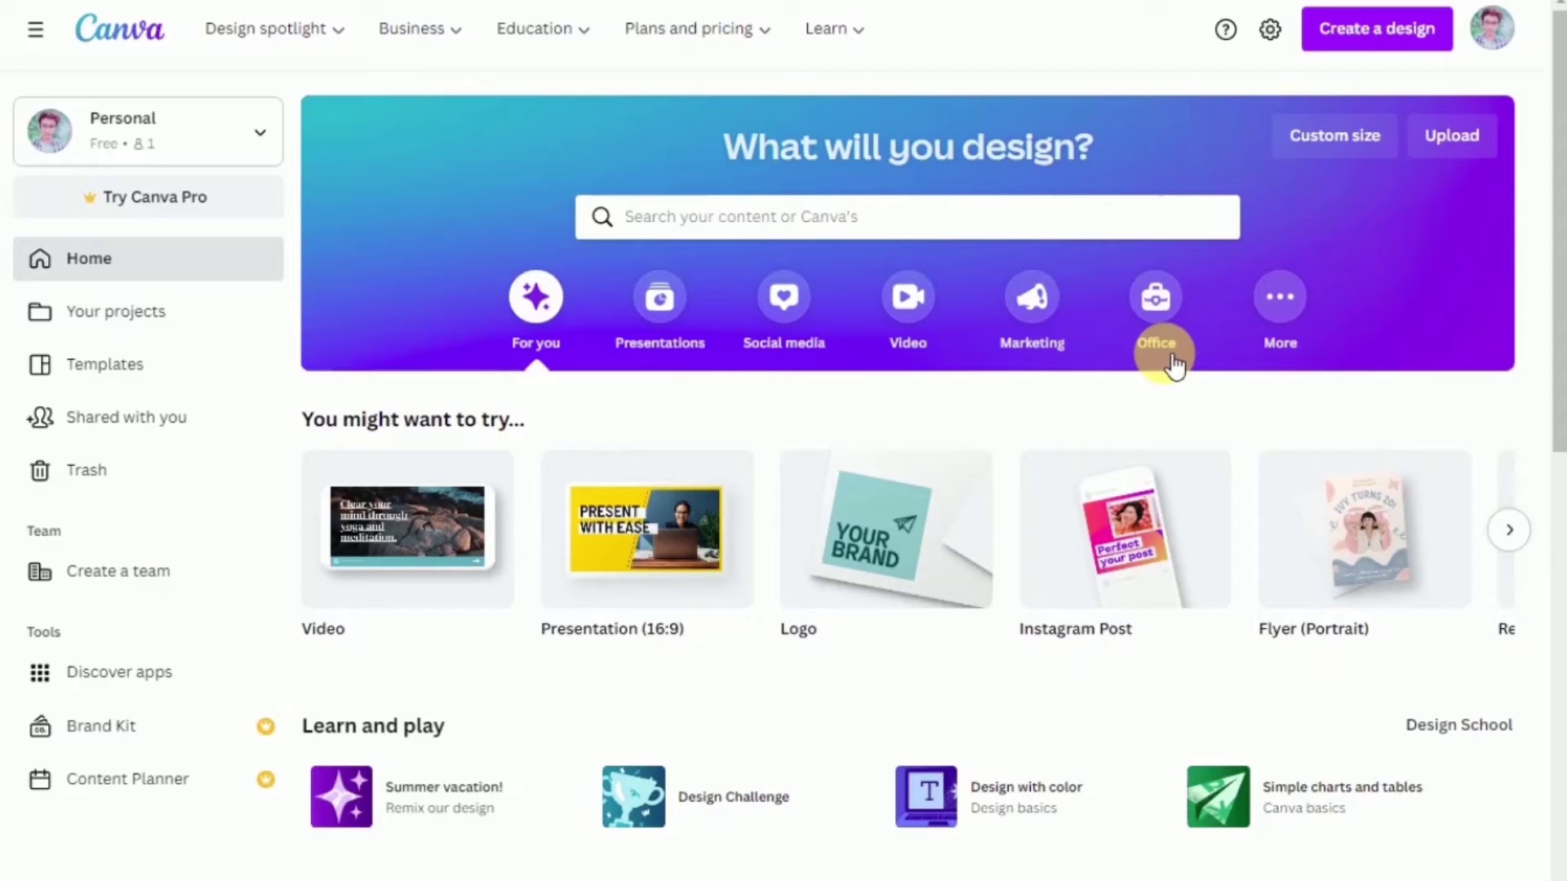
click(1509, 529)
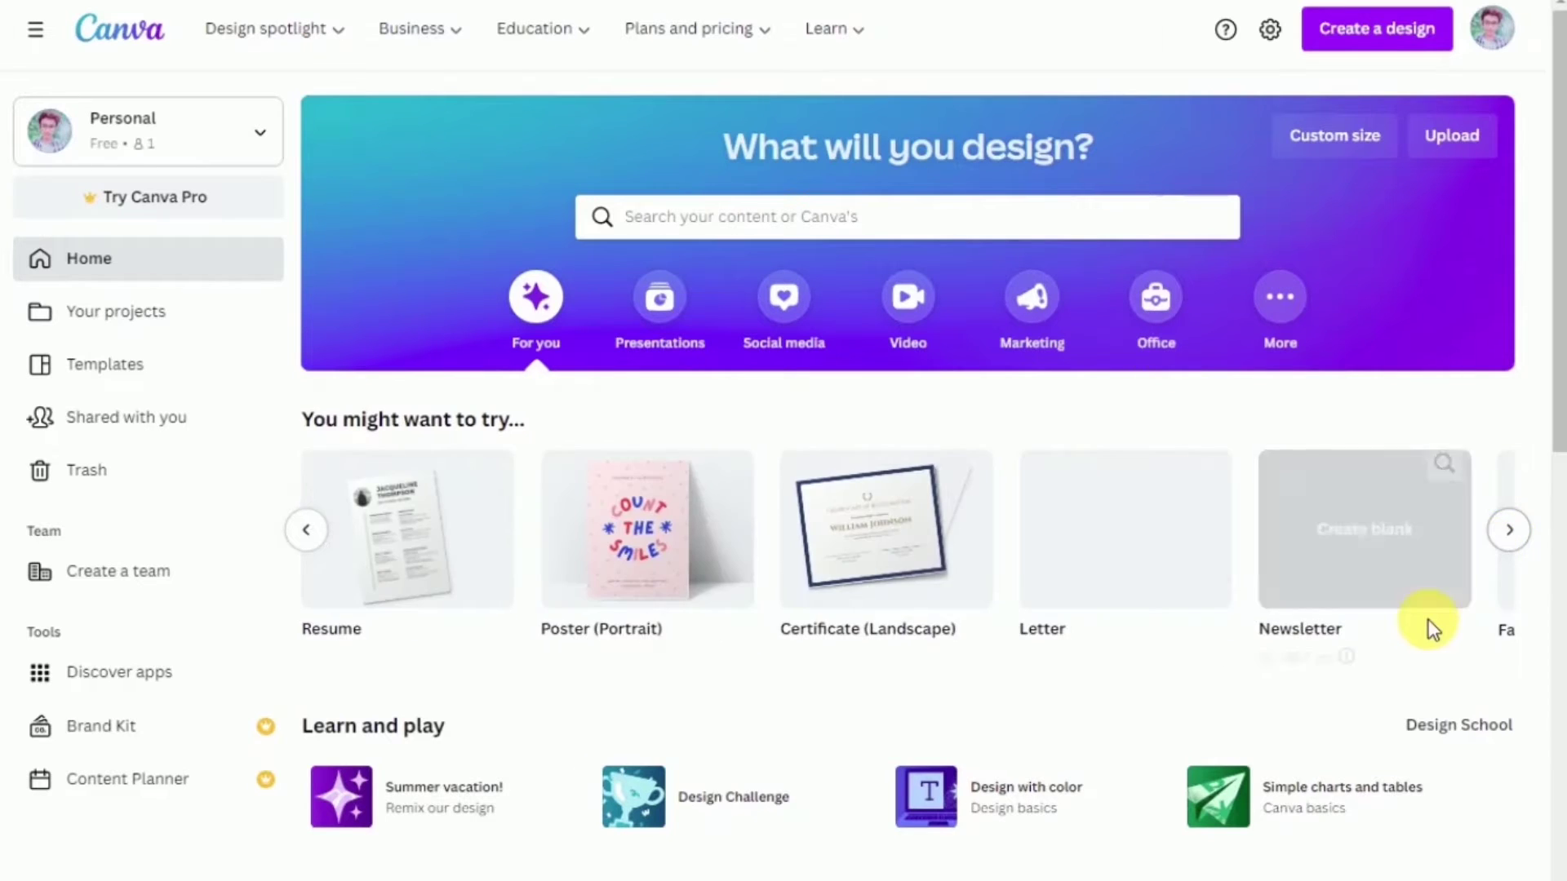
scroll(1430, 628, down, 15)
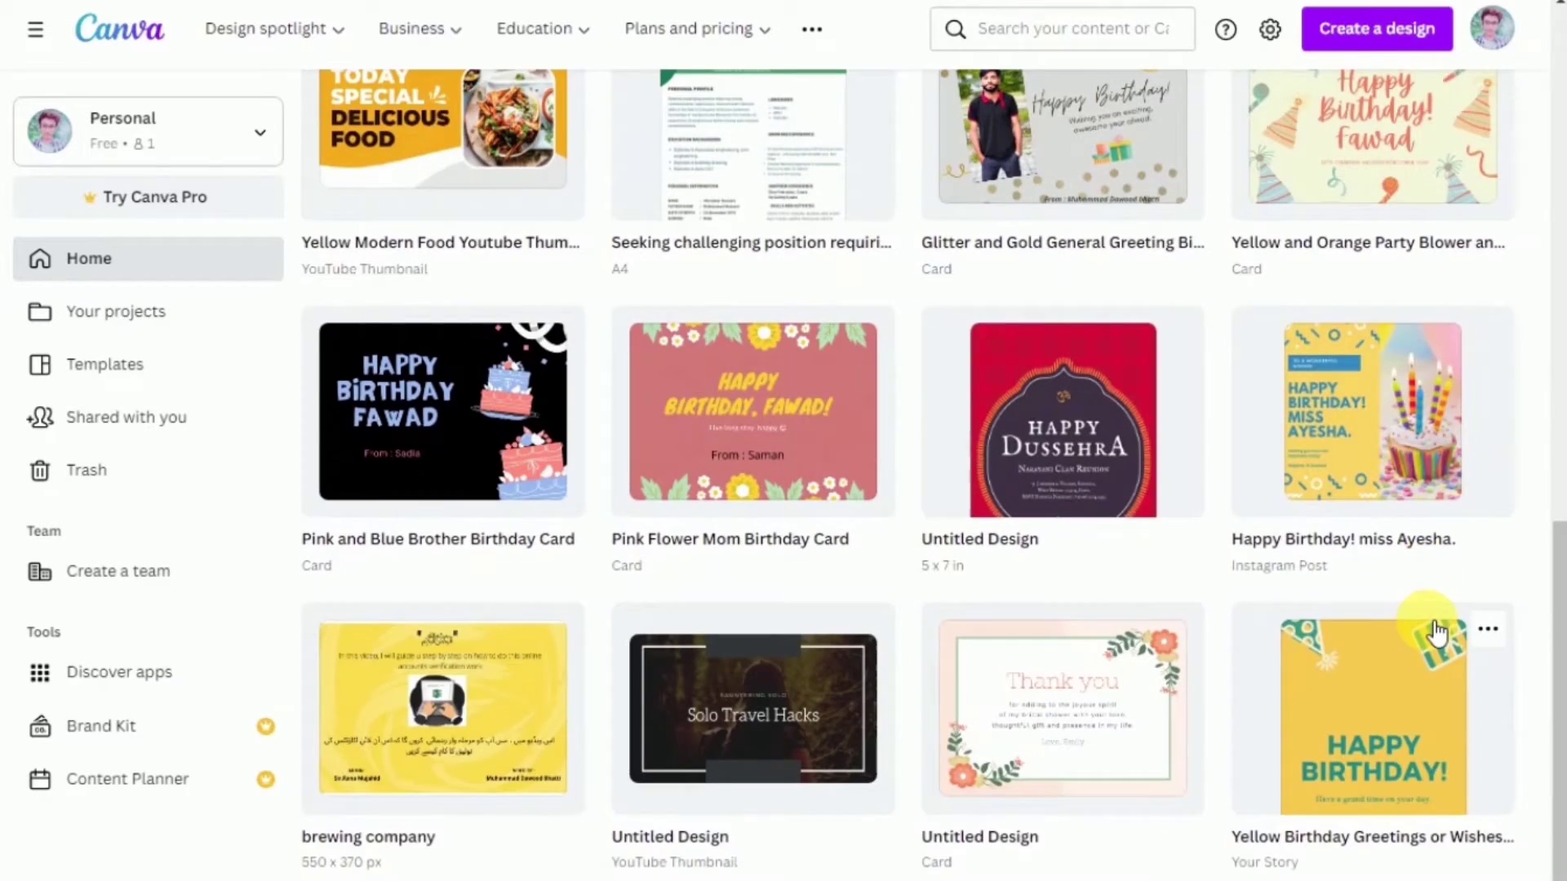
scroll(1436, 633, up, 20)
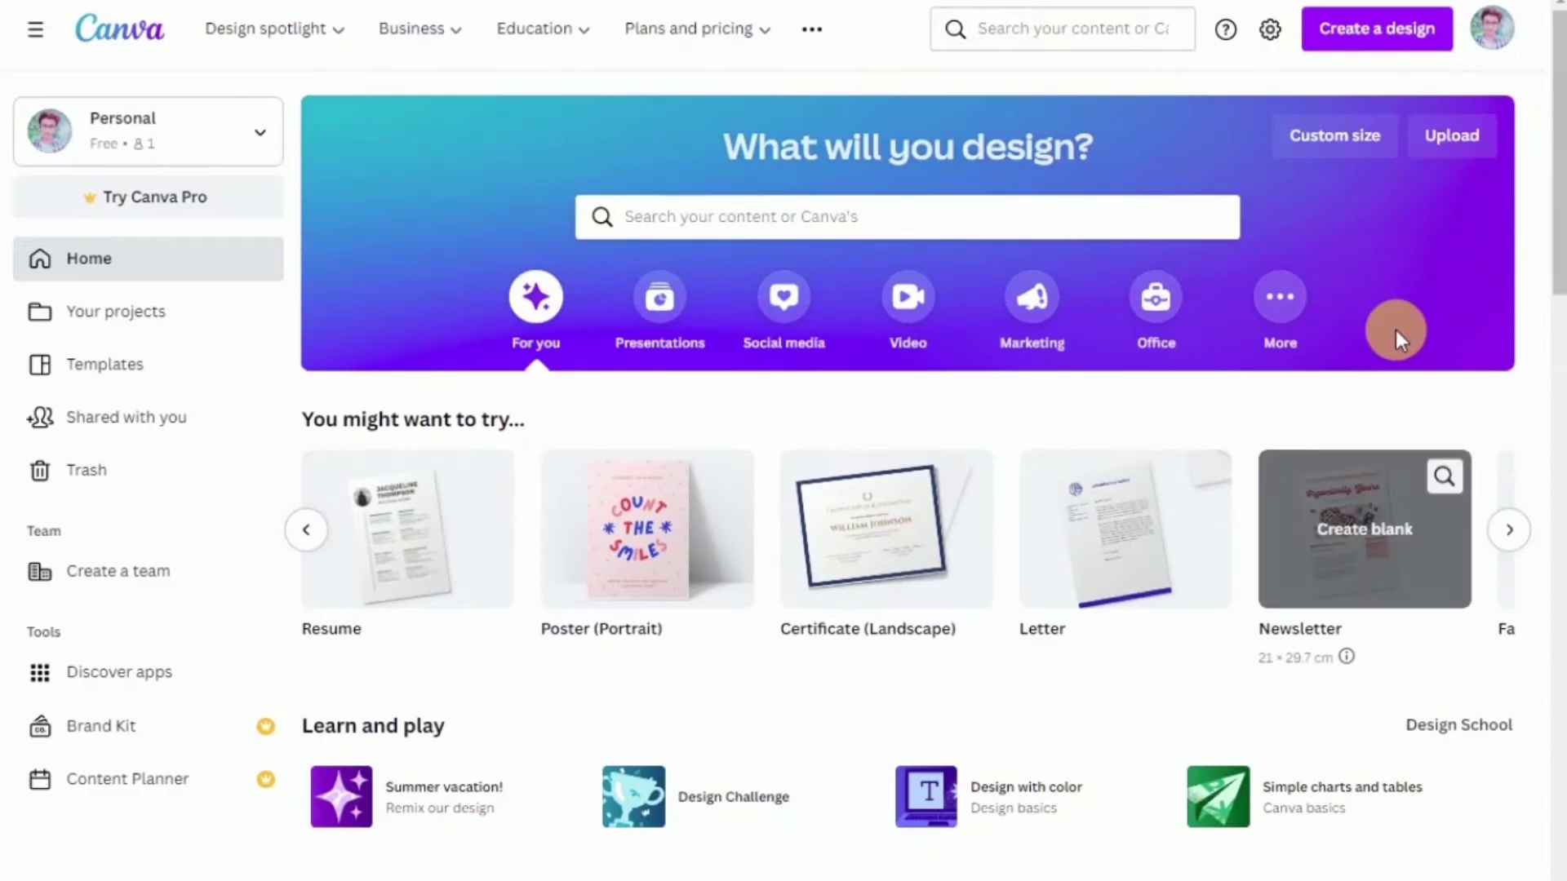
click(1512, 532)
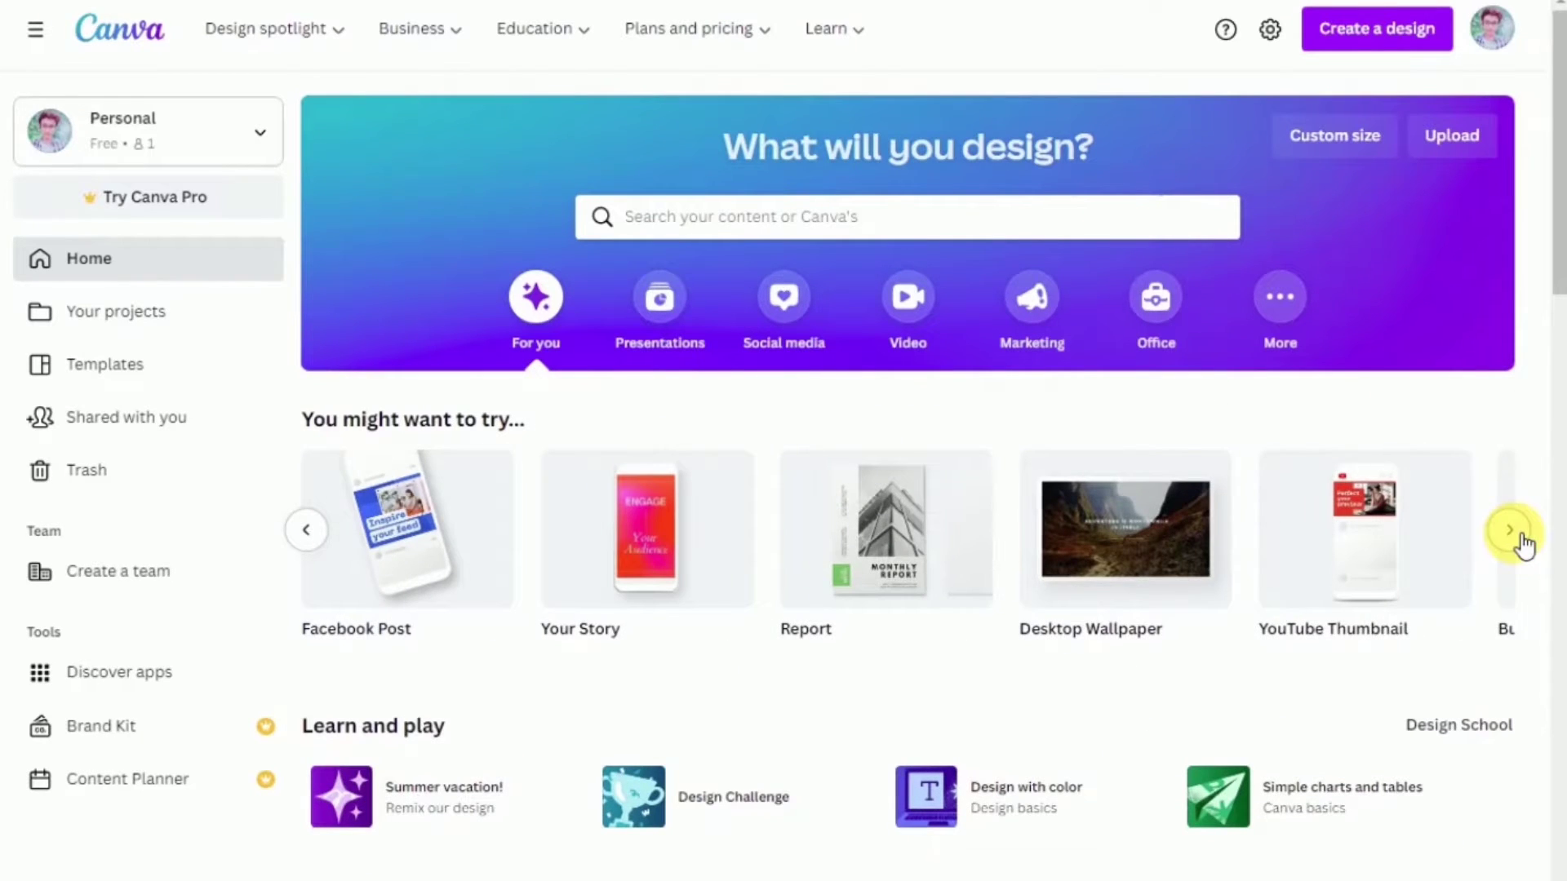
click(1518, 535)
scroll(1266, 734, down, 5)
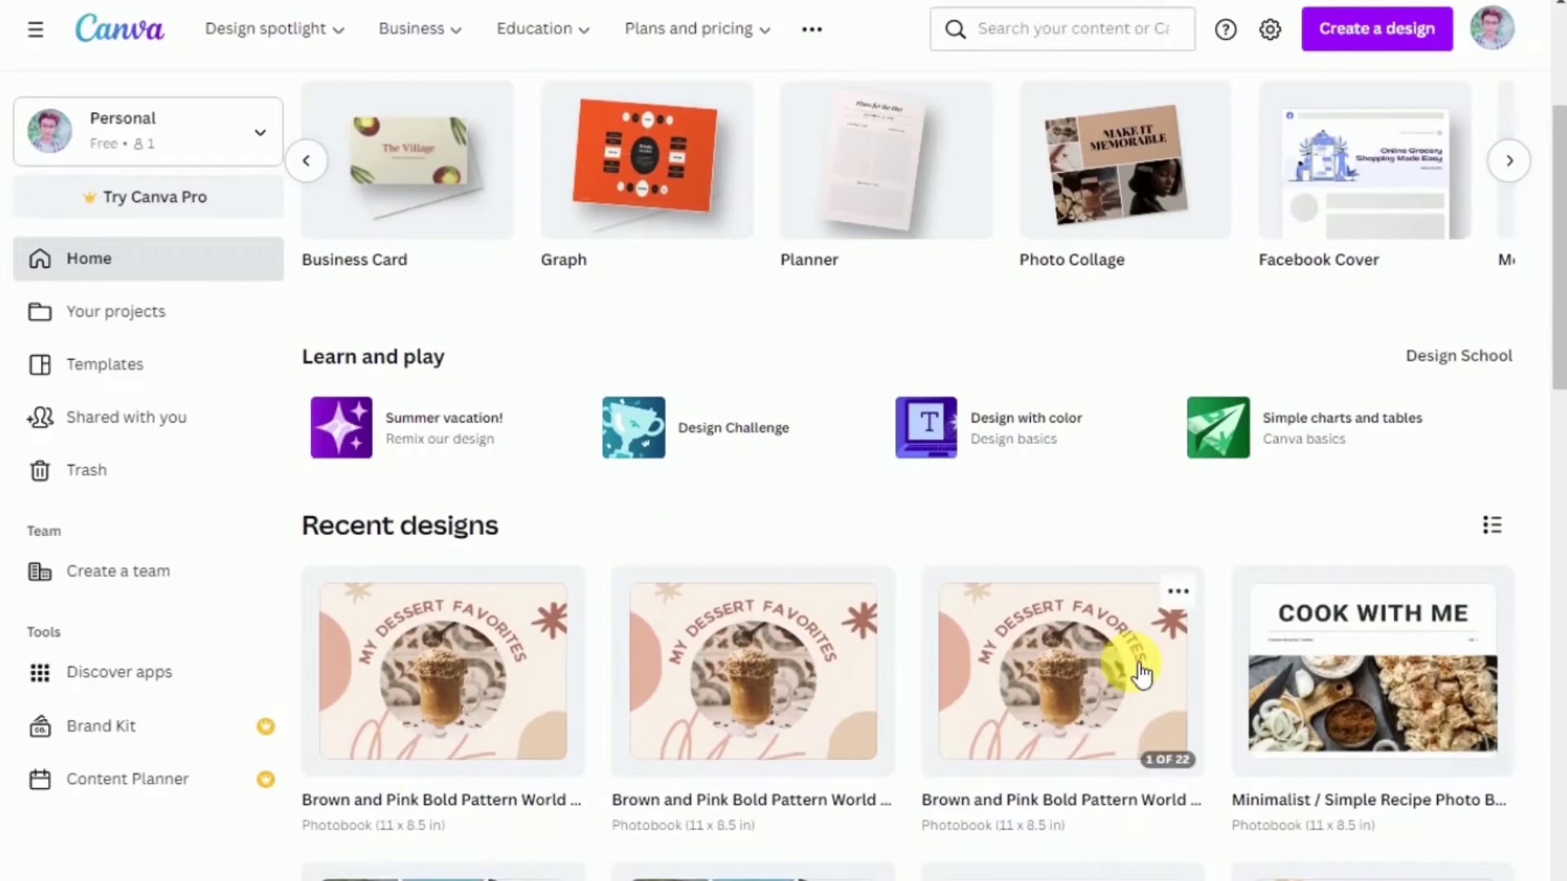
scroll(511, 690, up, 5)
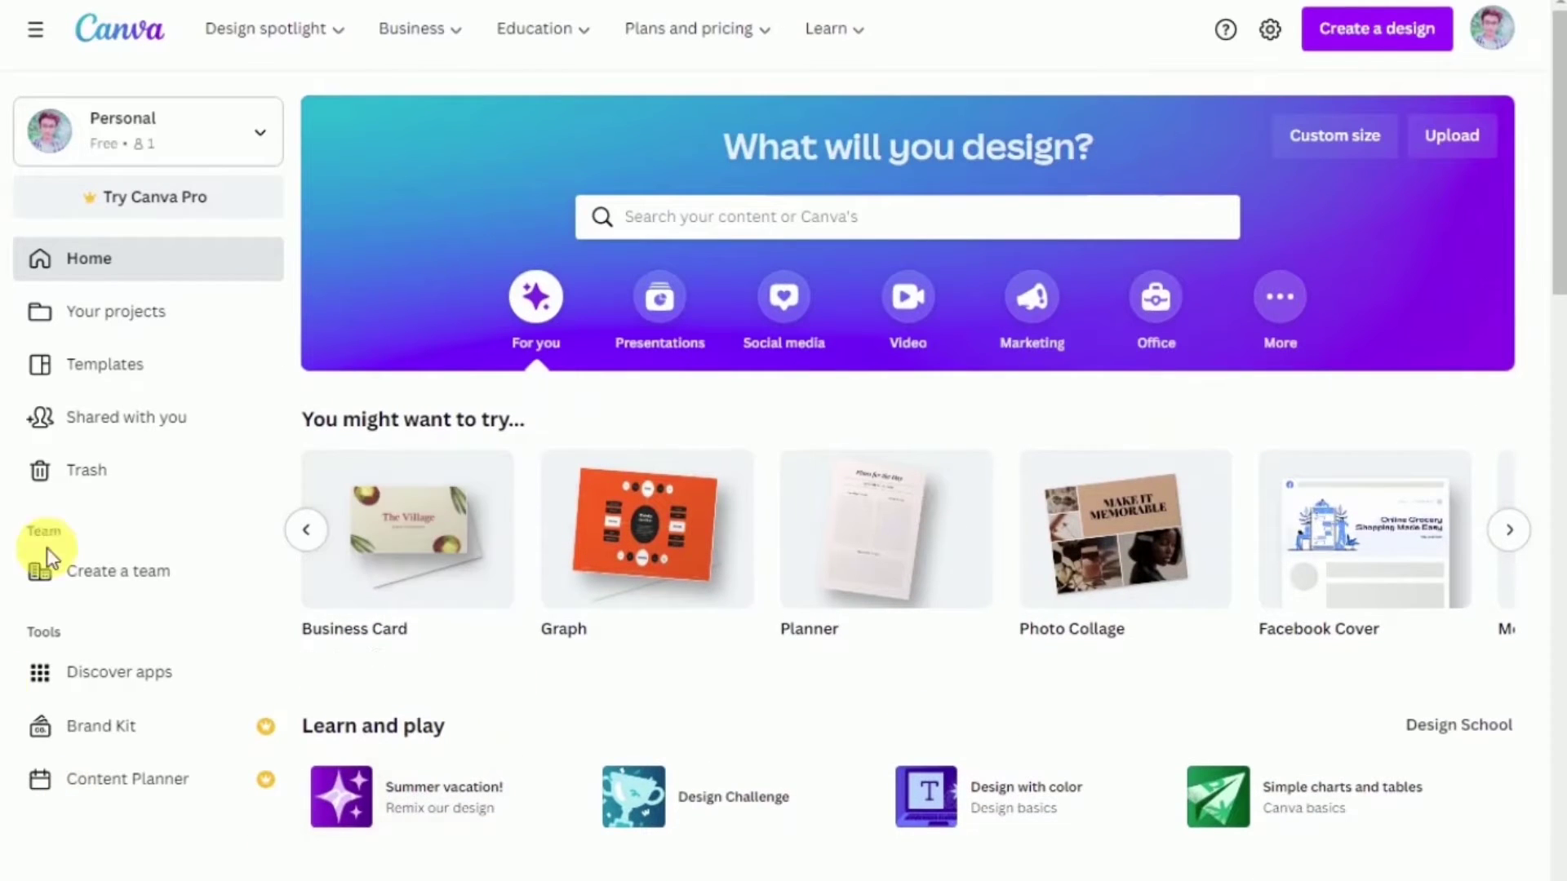
Look over the account options menu, then return to the top of the home page.
mouse_move(693, 28)
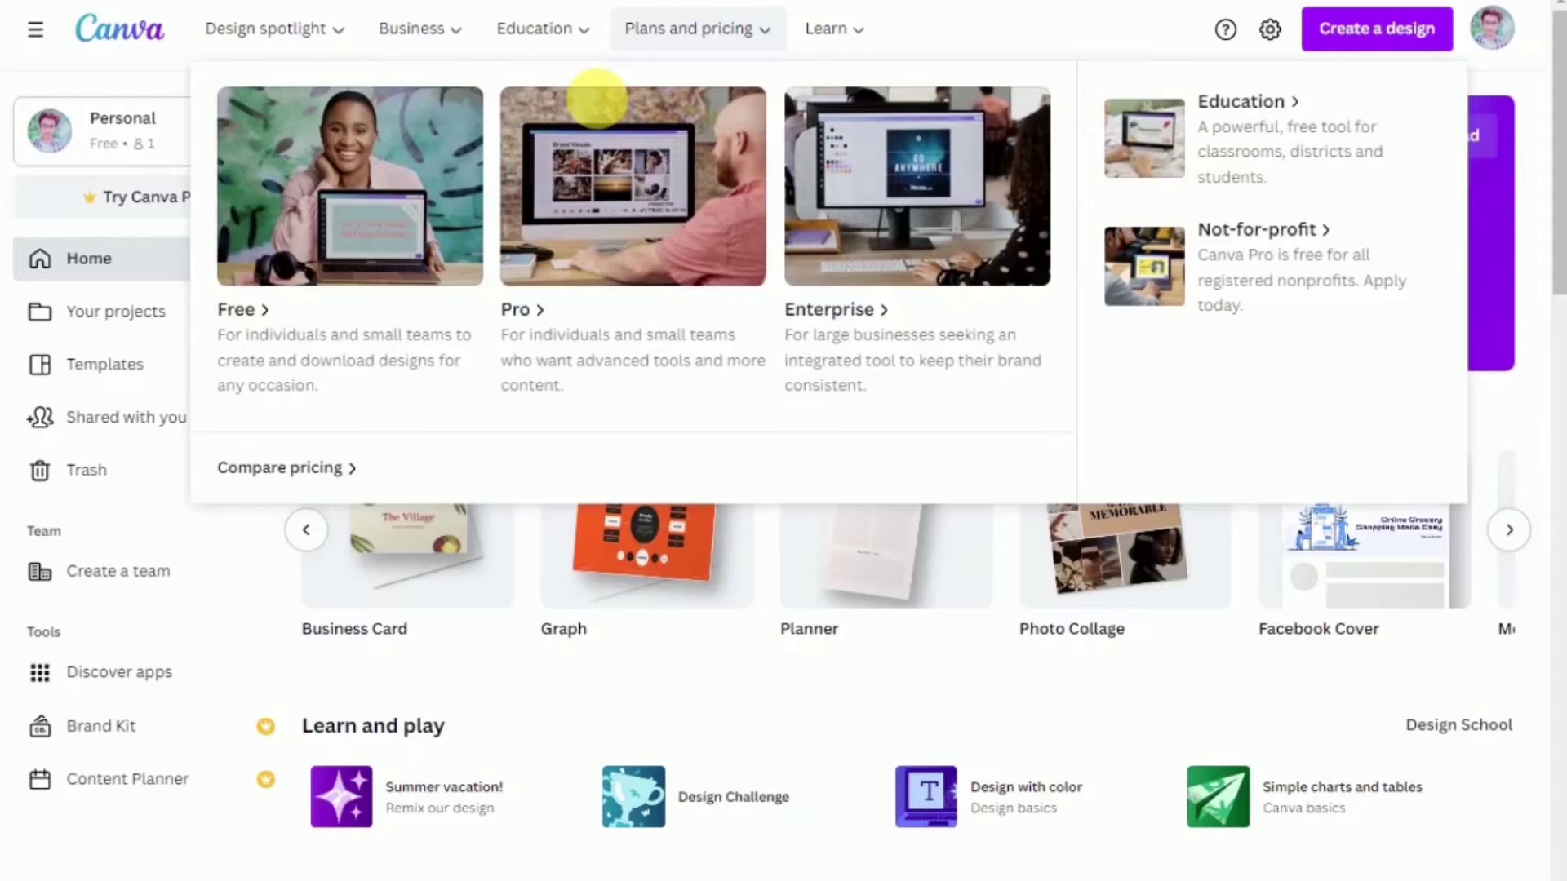
mouse_move(206, 47)
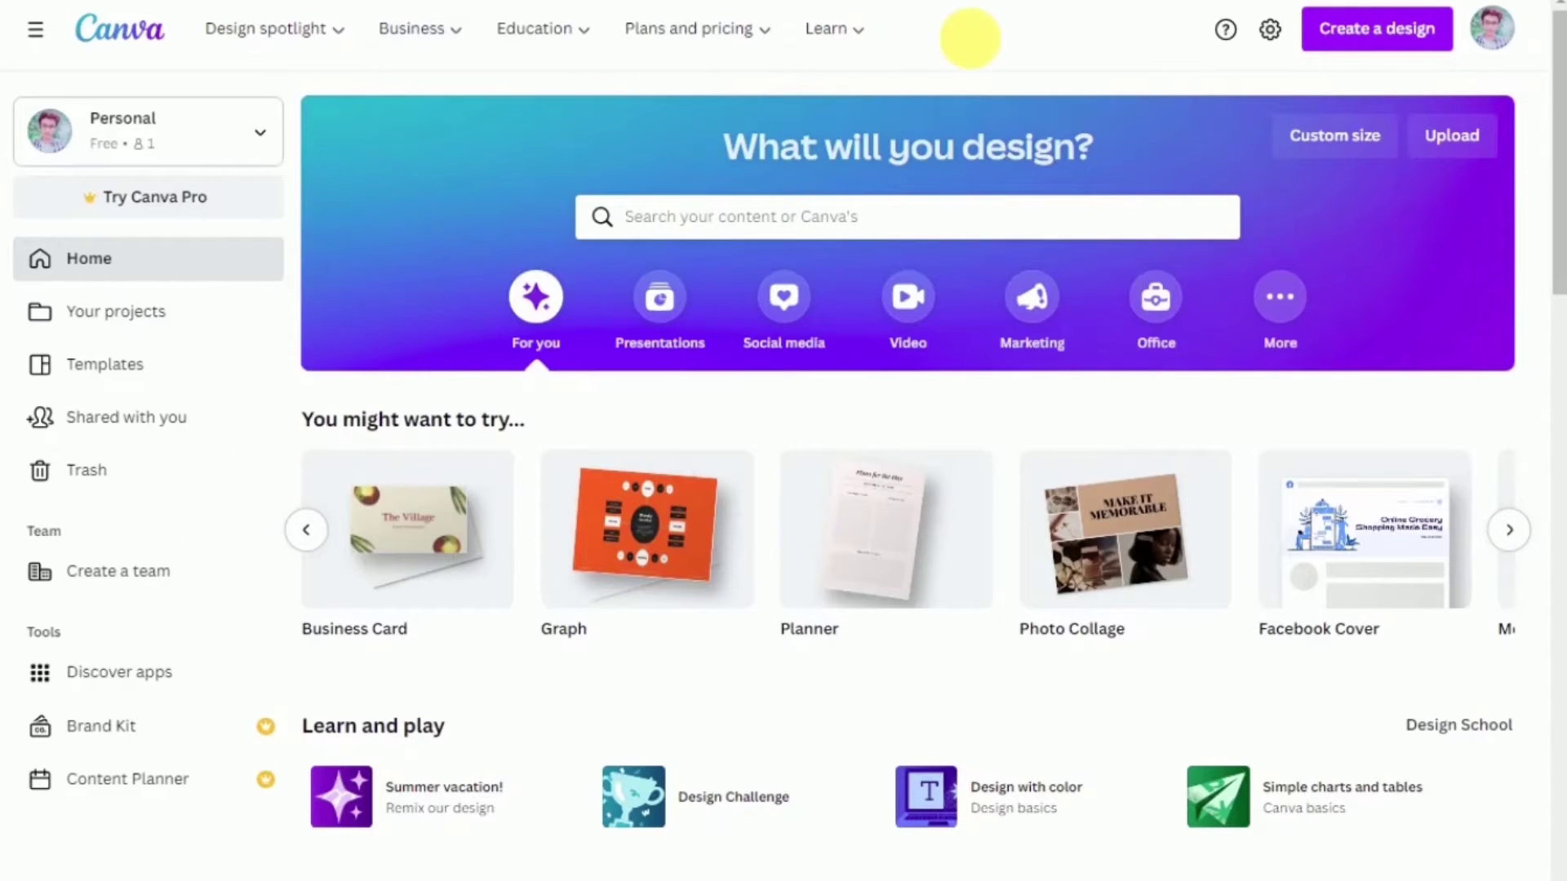
click(1504, 37)
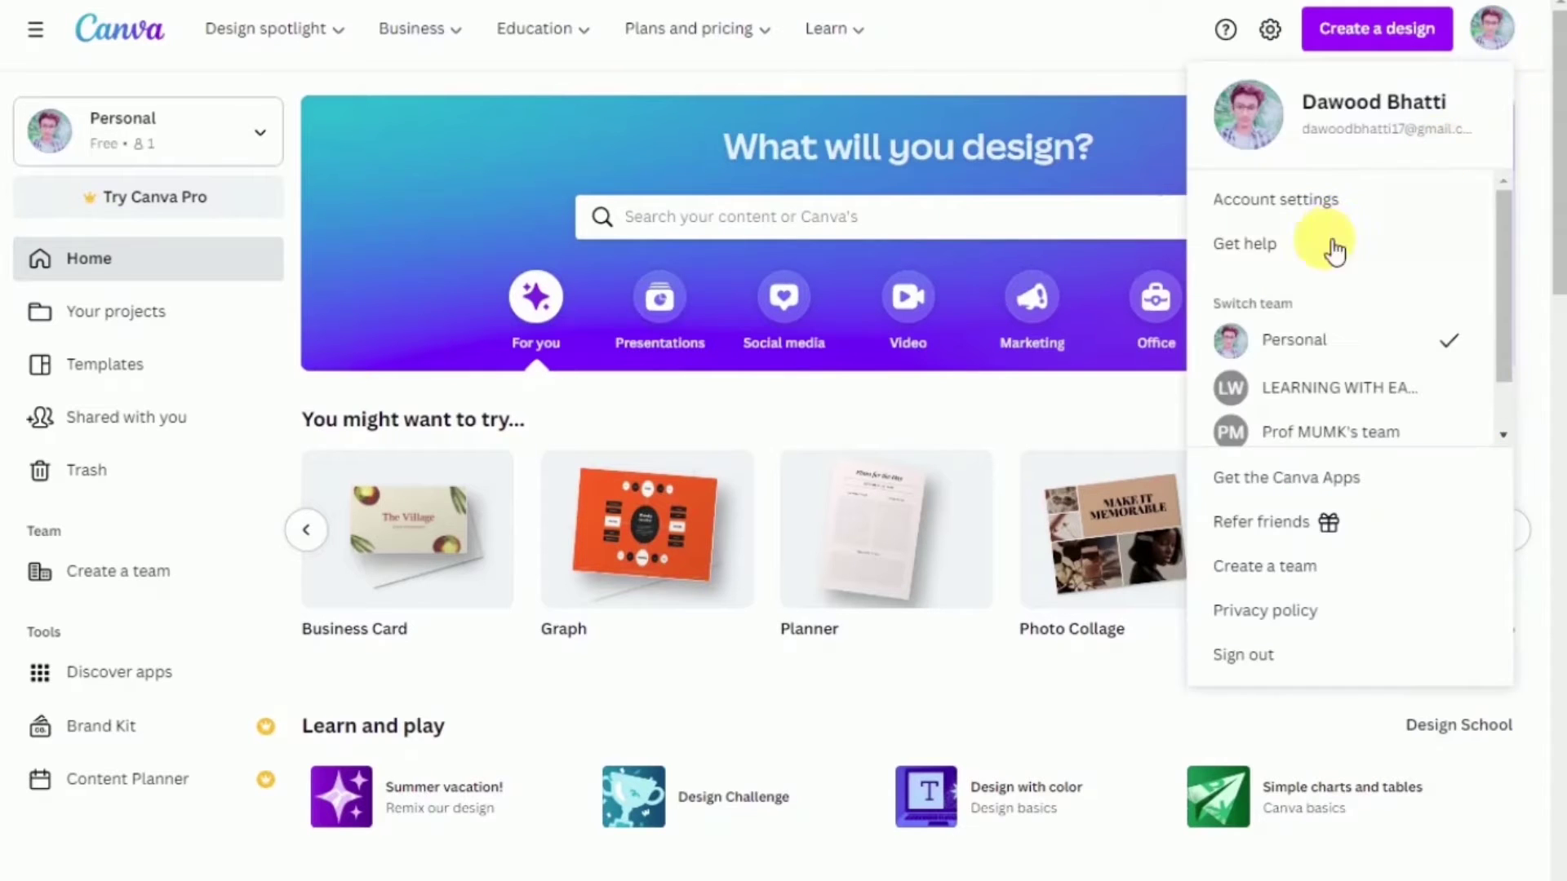
click(1501, 46)
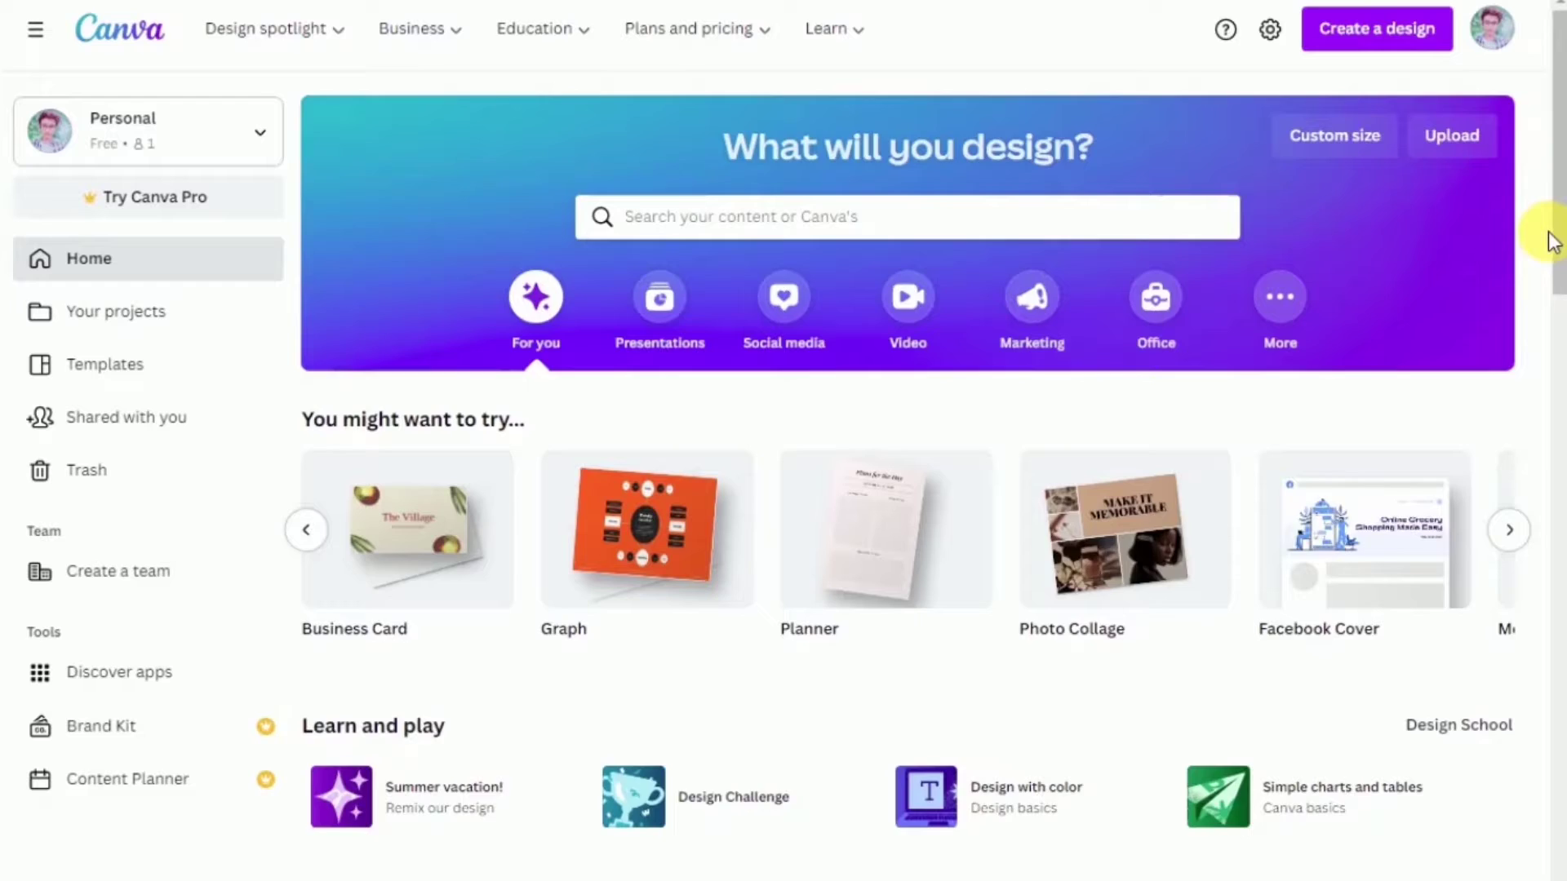
scroll(1551, 245, down, 4)
scroll(1551, 257, up, 2)
scroll(1551, 258, up, 2)
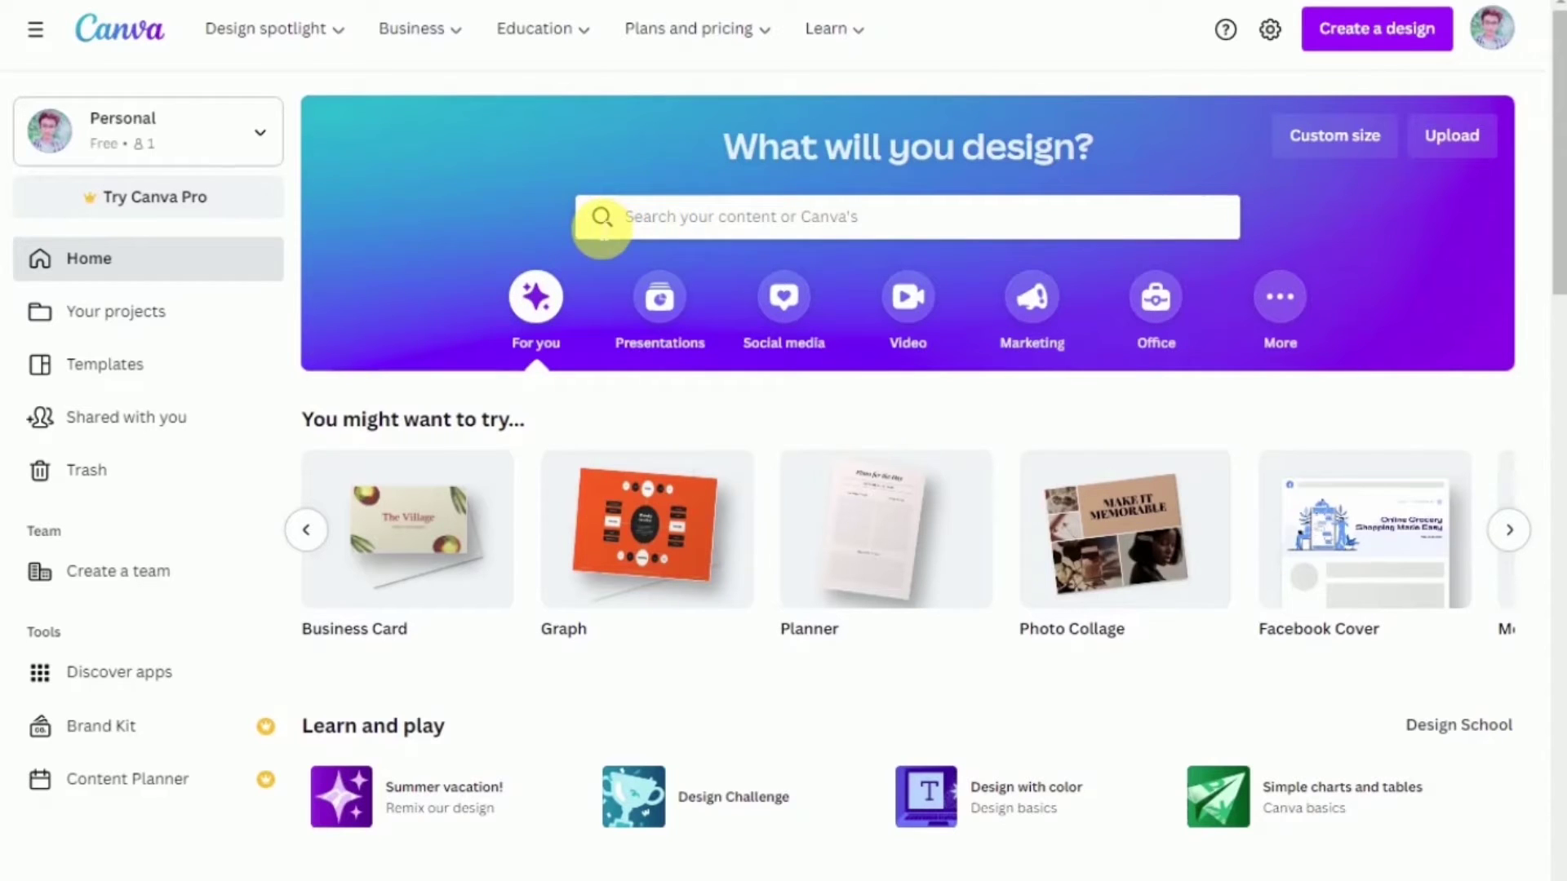
Search templates for 'book' and review the 47,114 results with their filters.
click(903, 217)
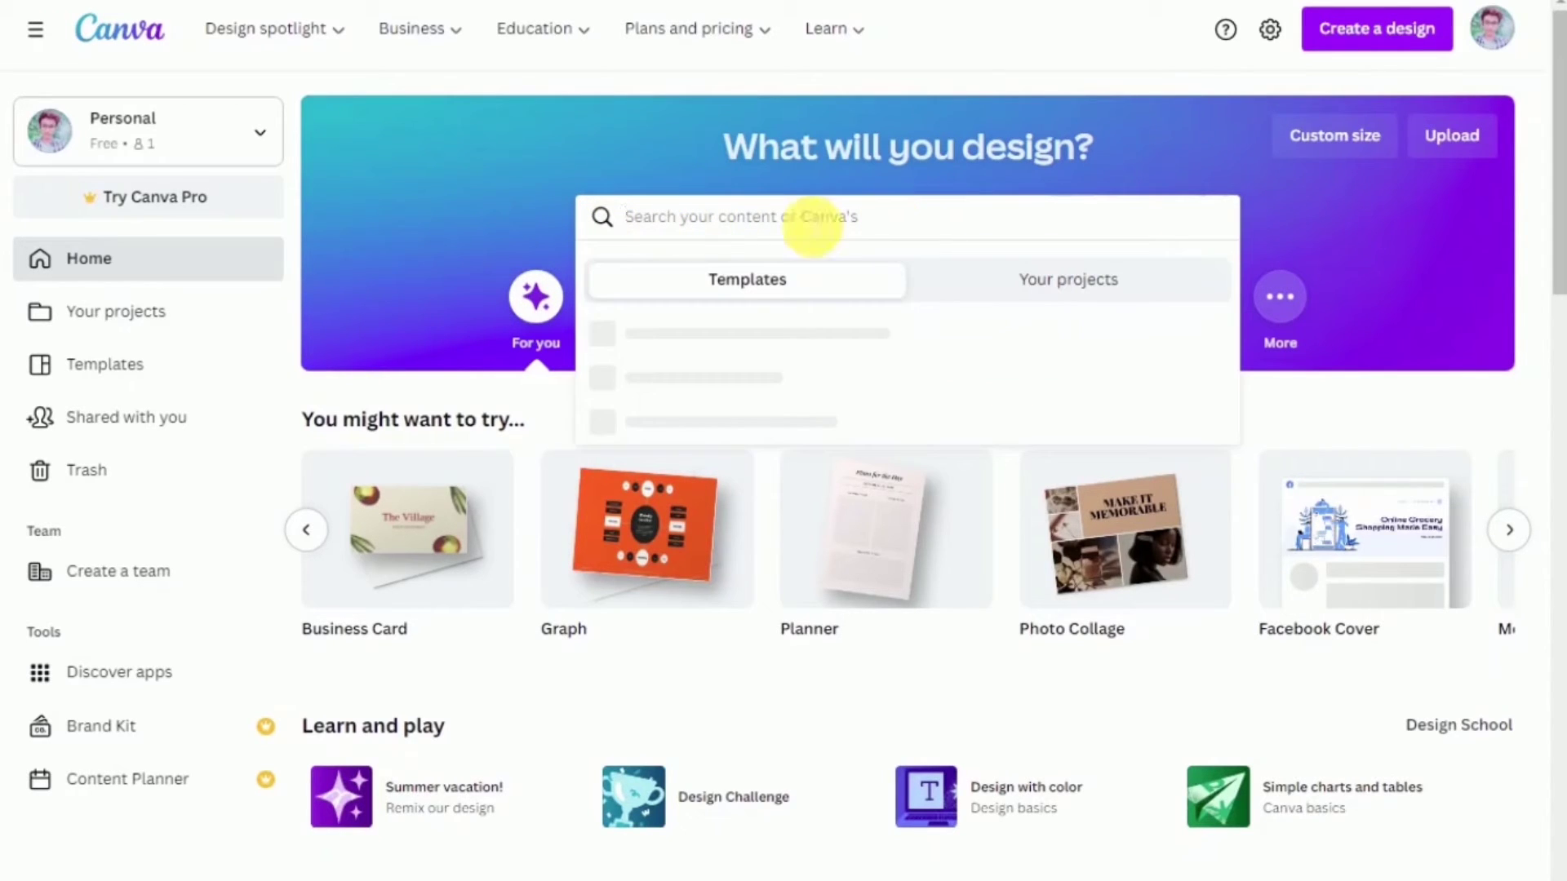
scroll(723, 424, down, 3)
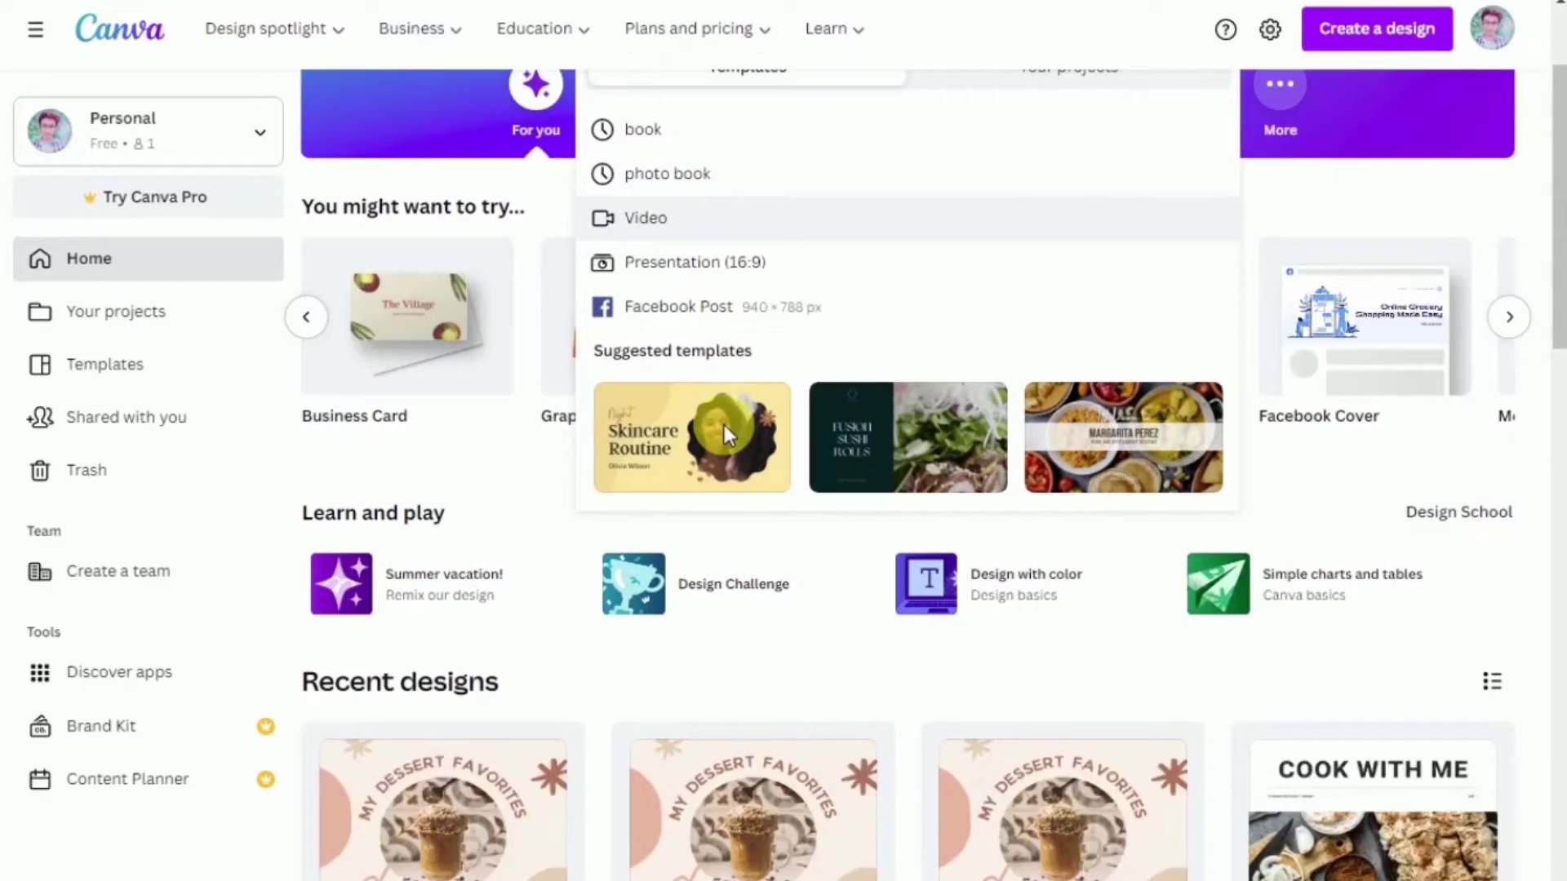
scroll(733, 436, up, 3)
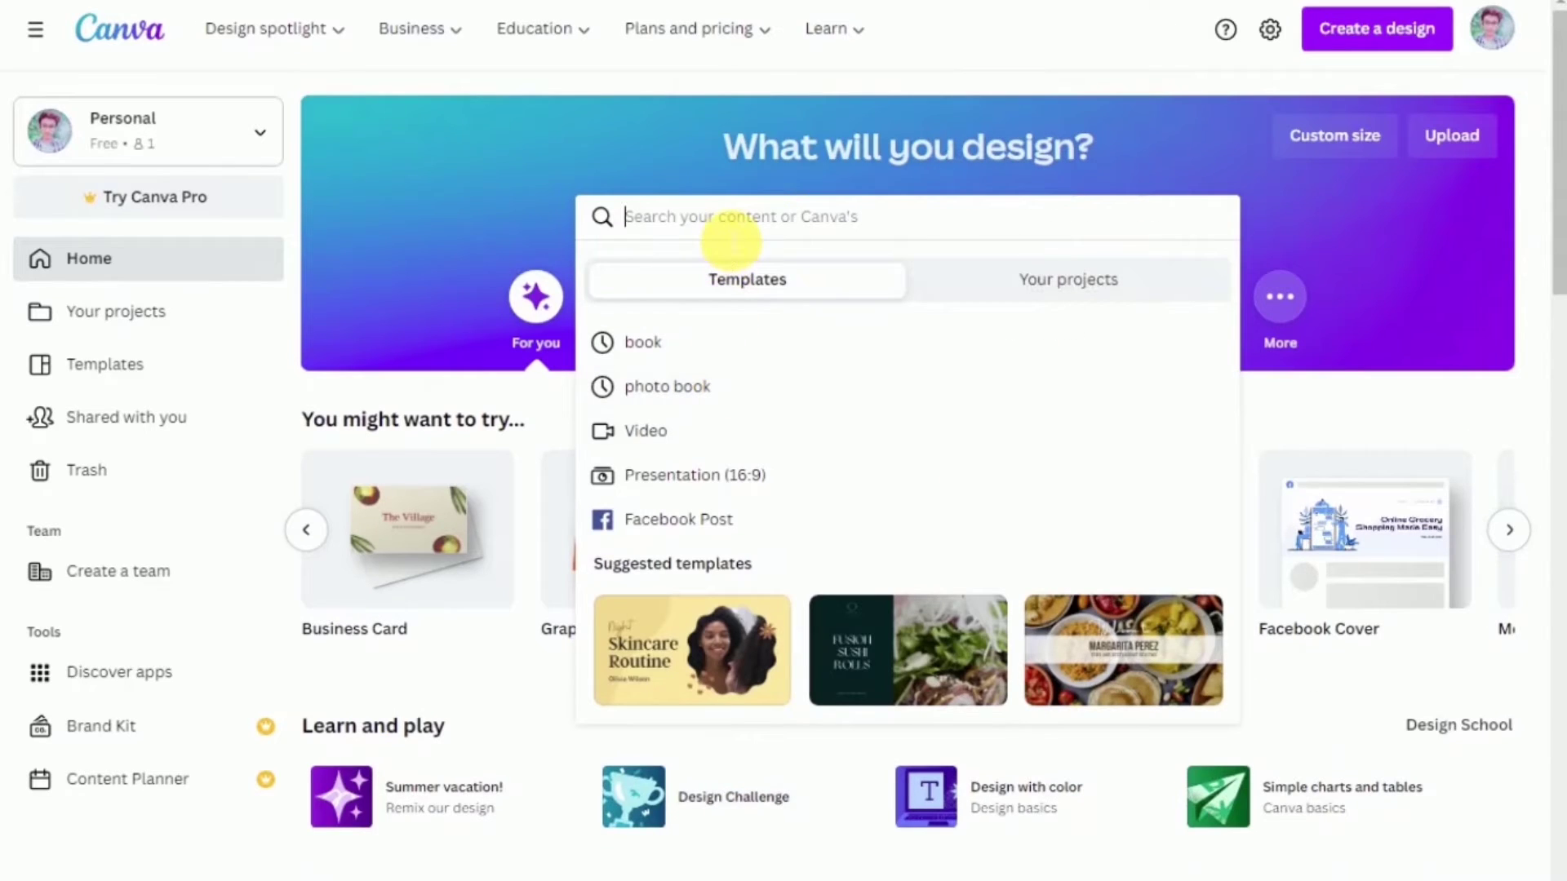
click(660, 359)
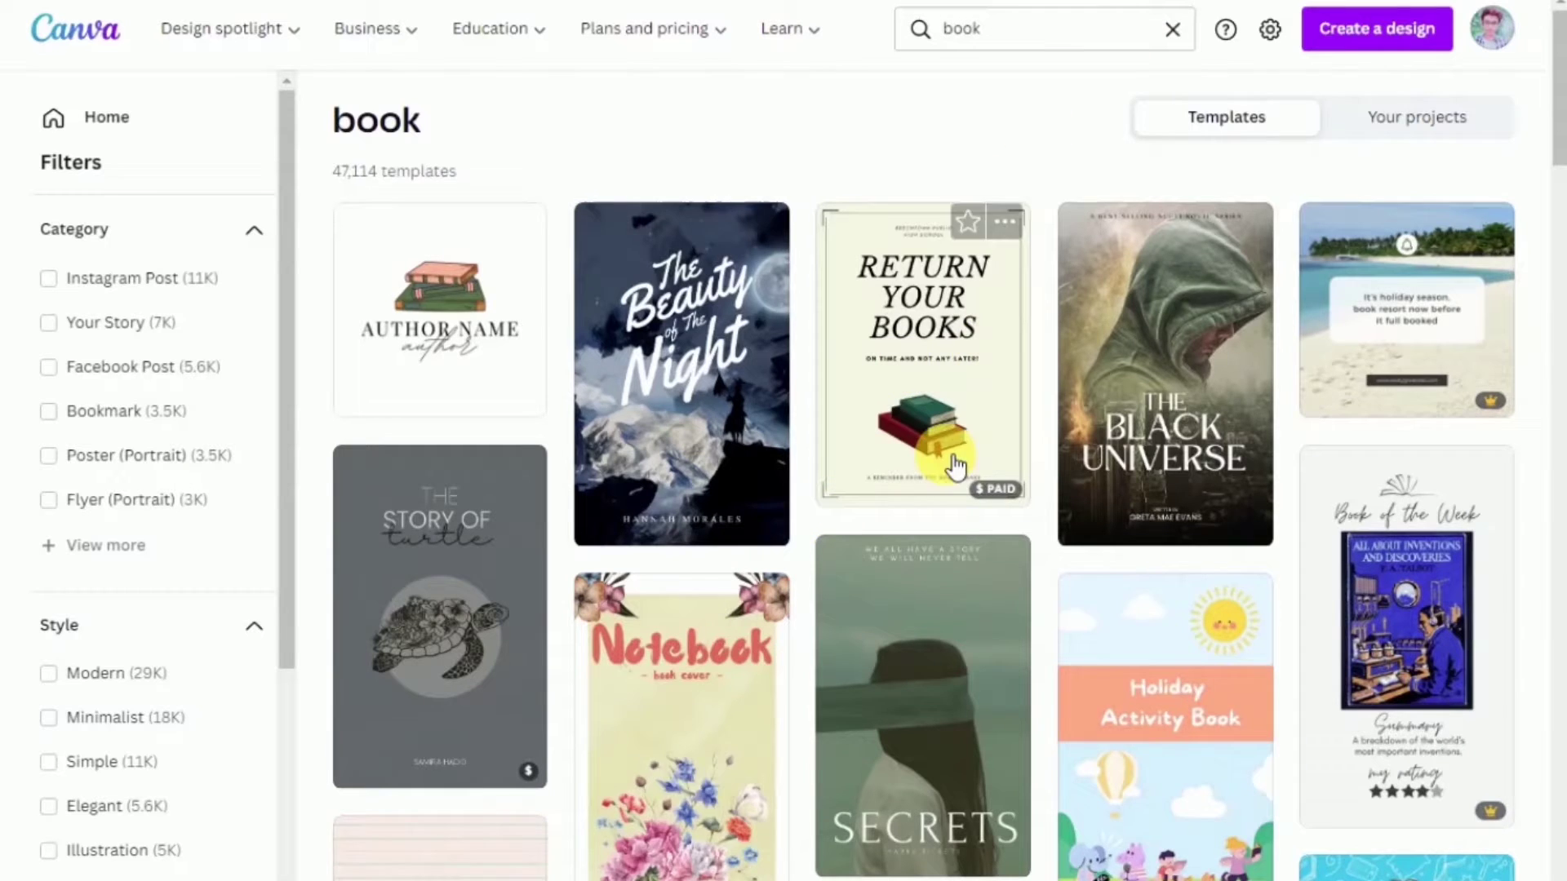
scroll(956, 468, down, 5)
scroll(1021, 188, up, 5)
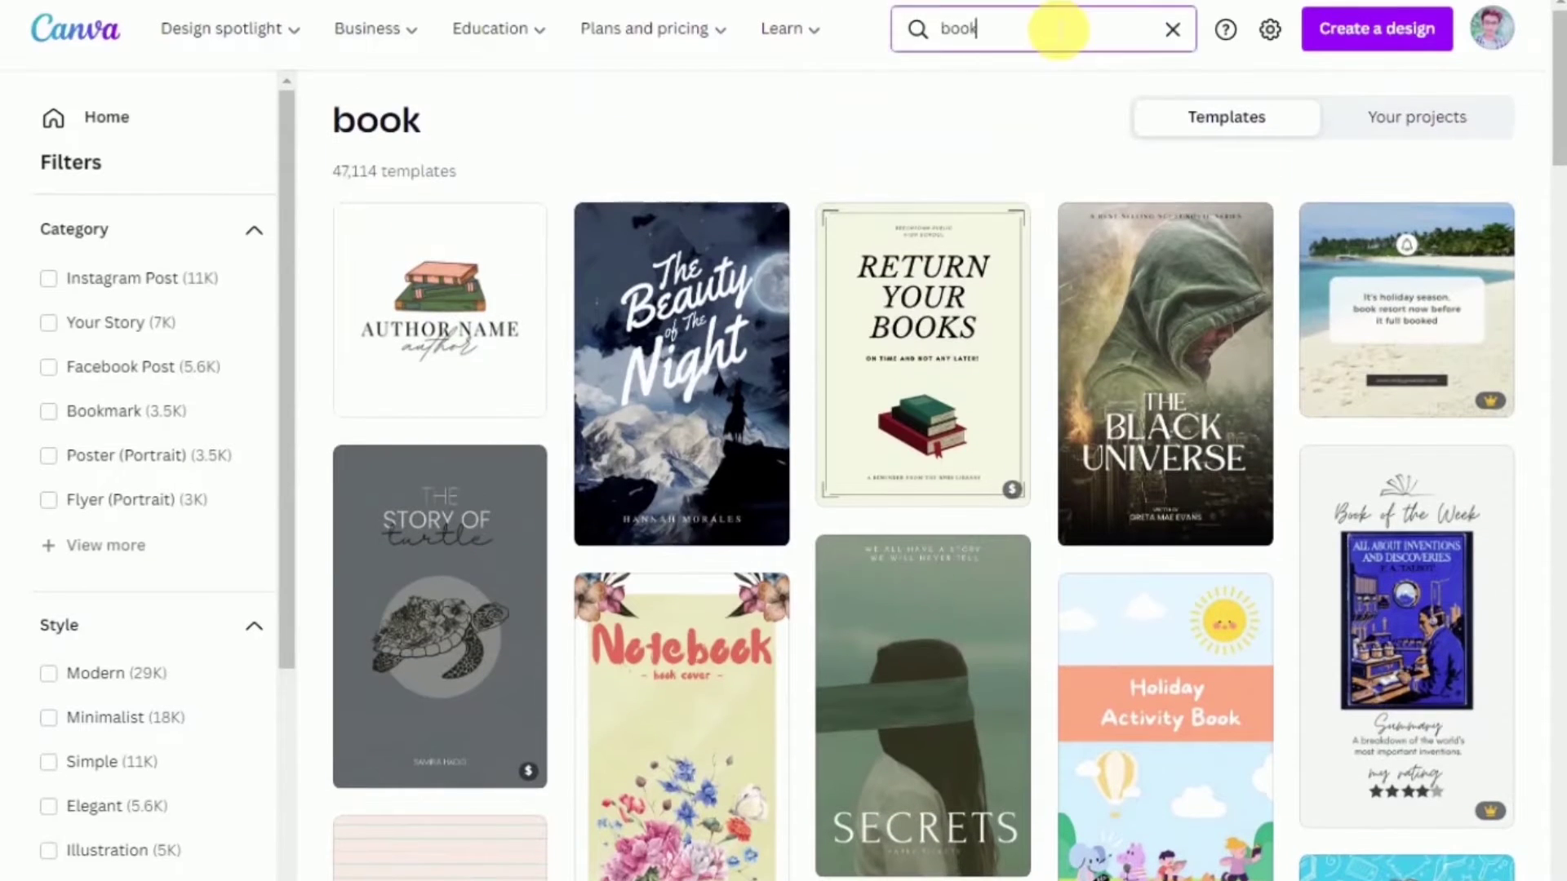
click(1058, 30)
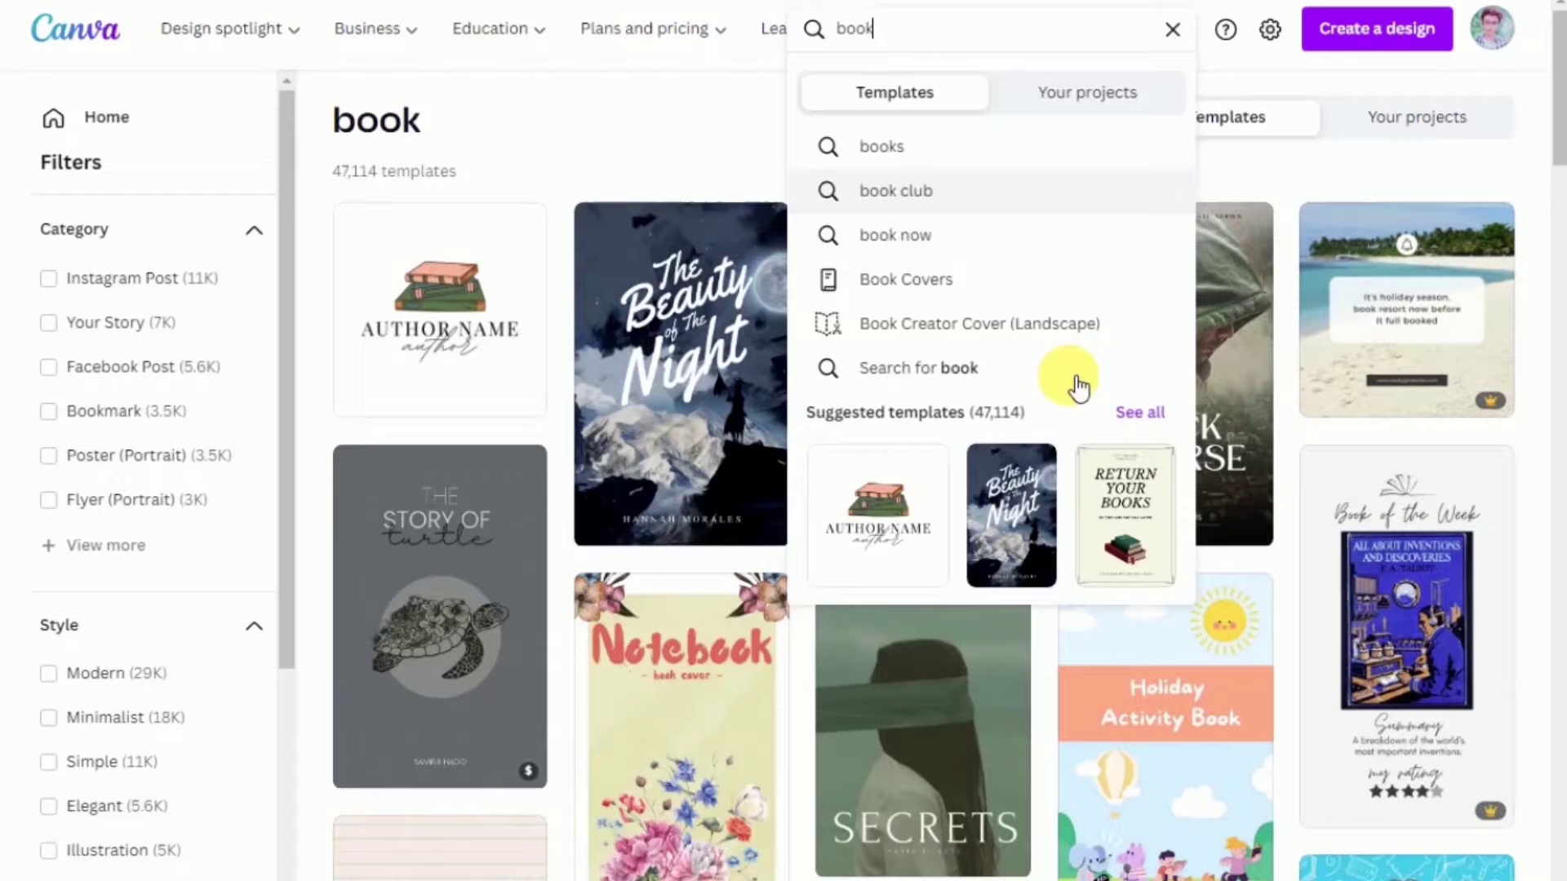
scroll(700, 427, down, 7)
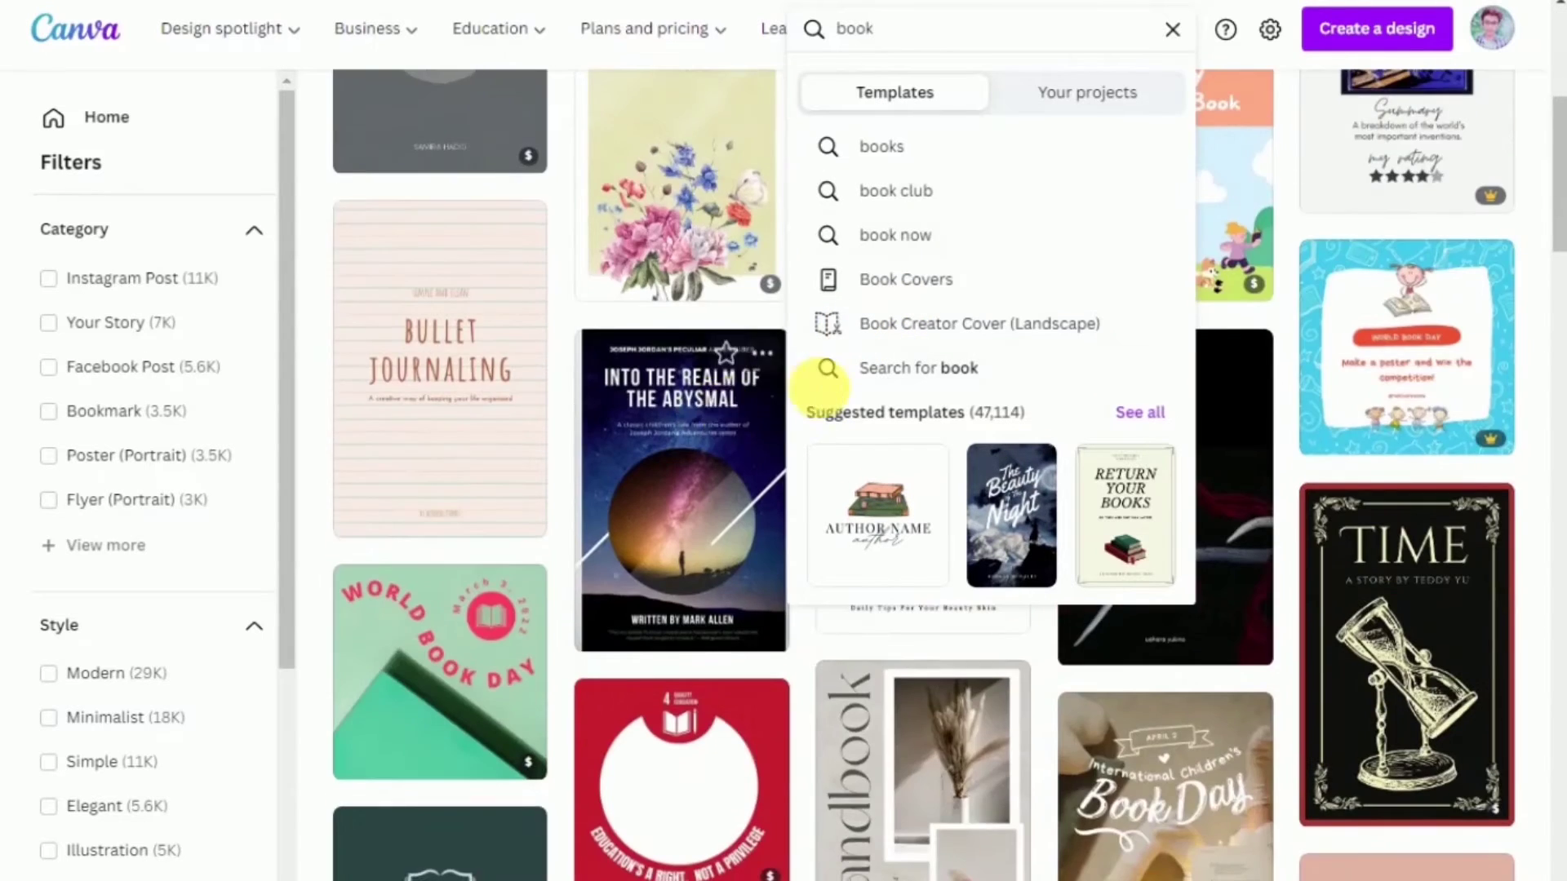
scroll(695, 424, down, 4)
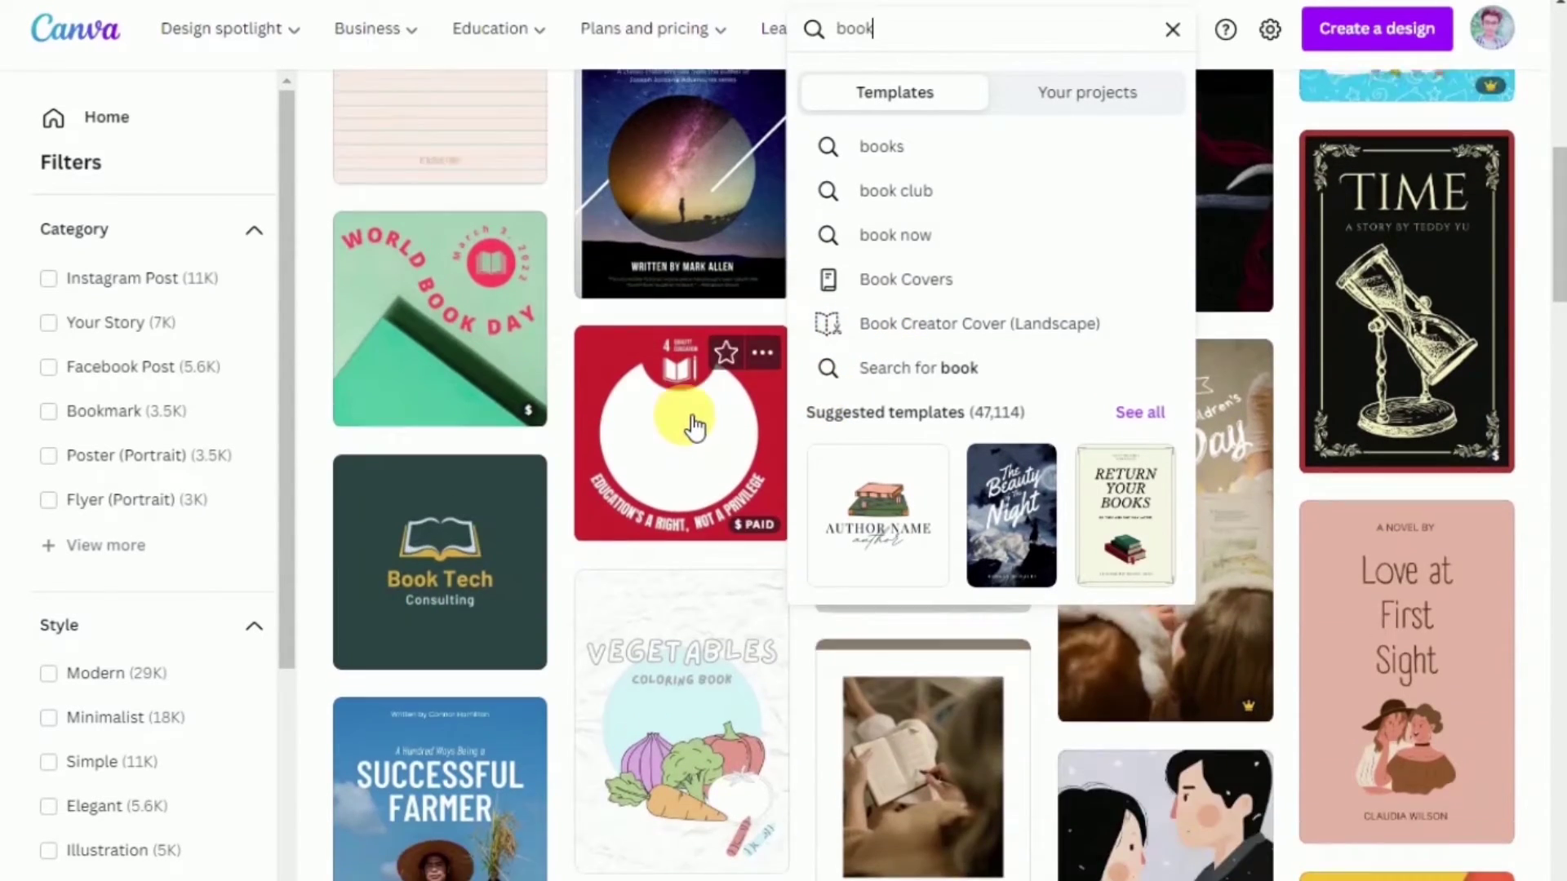
scroll(694, 424, up, 11)
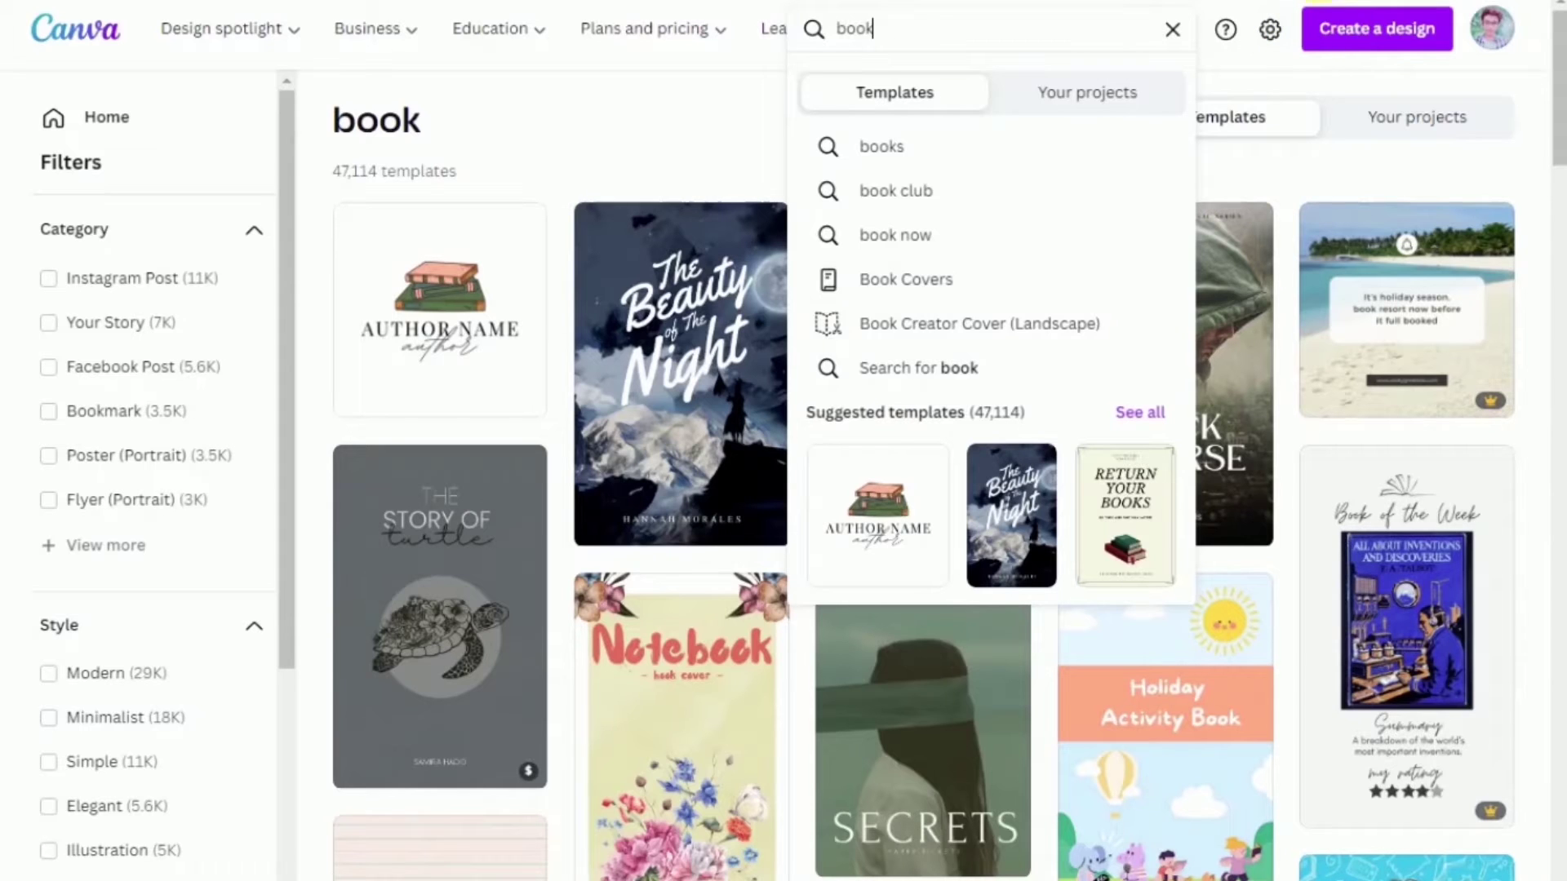
click(1376, 69)
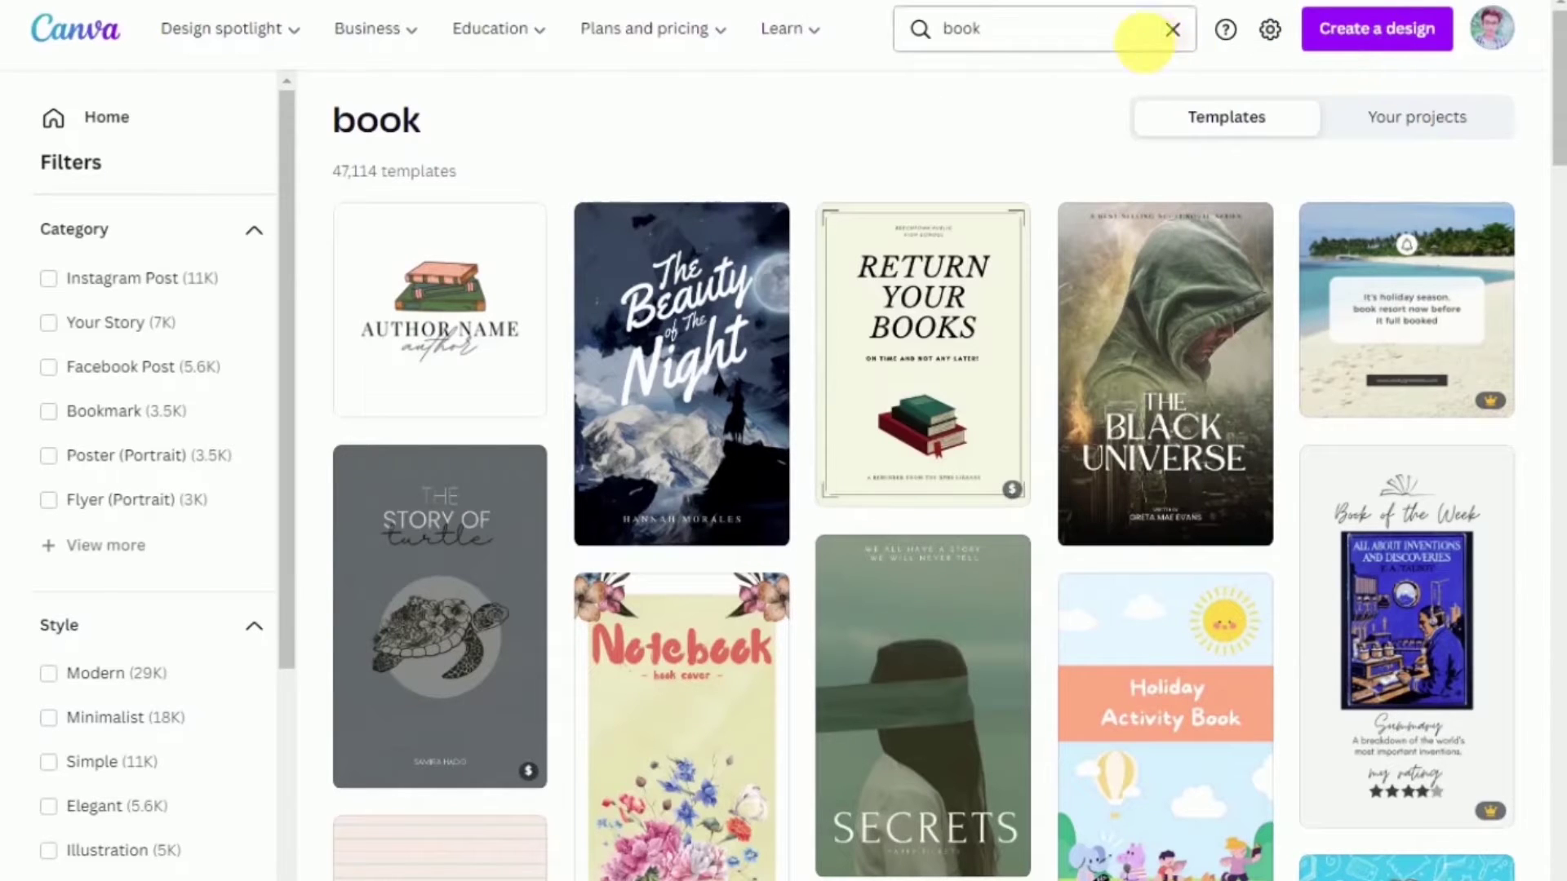
click(1143, 37)
click(1133, 408)
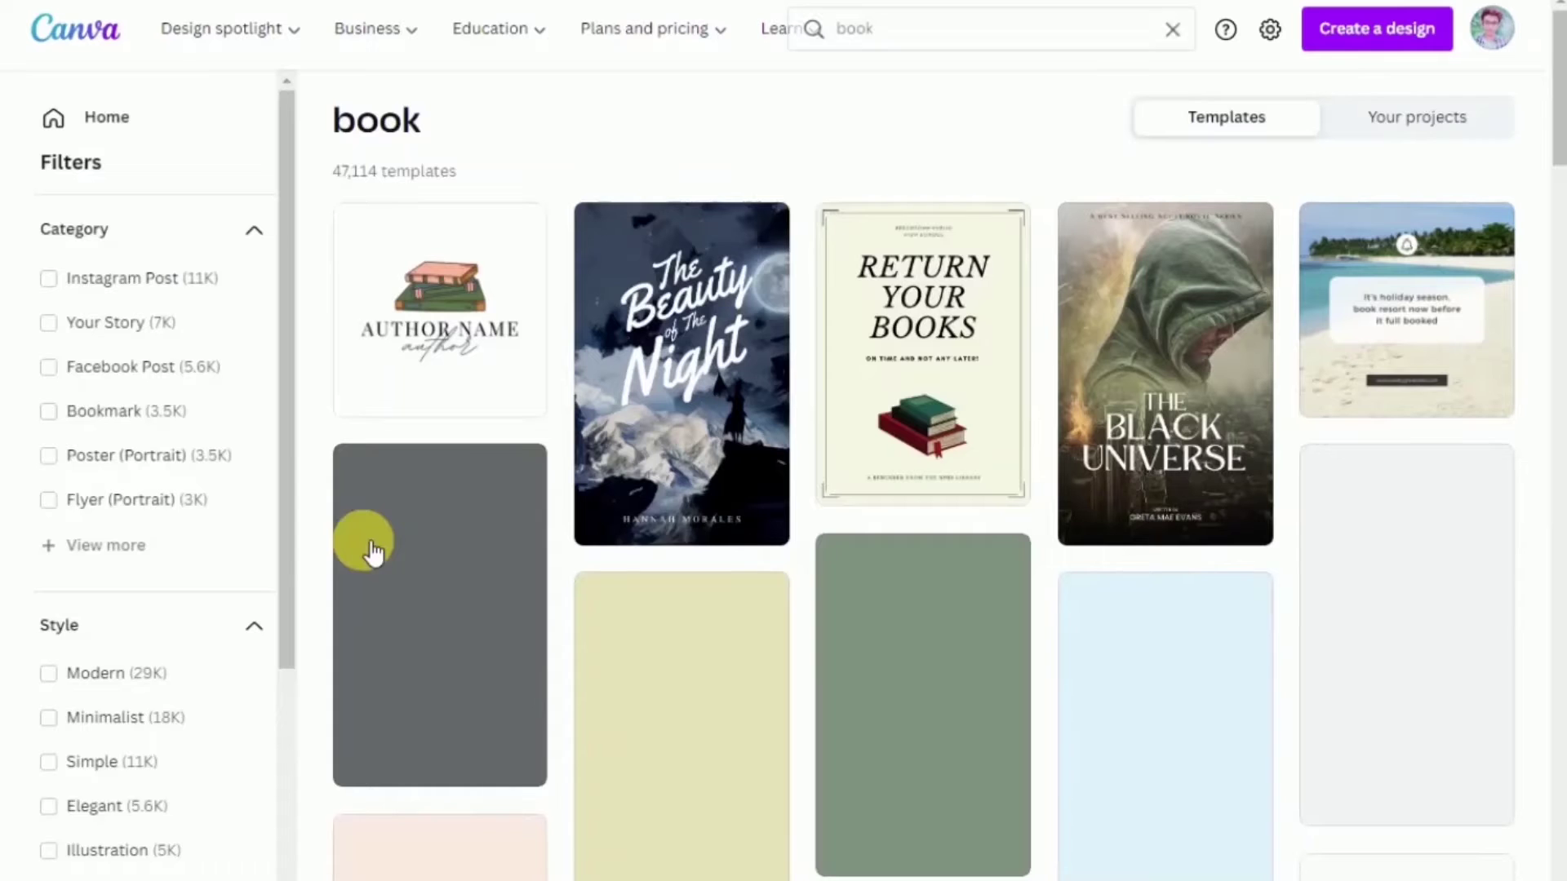
scroll(661, 587, down, 3)
scroll(692, 591, down, 10)
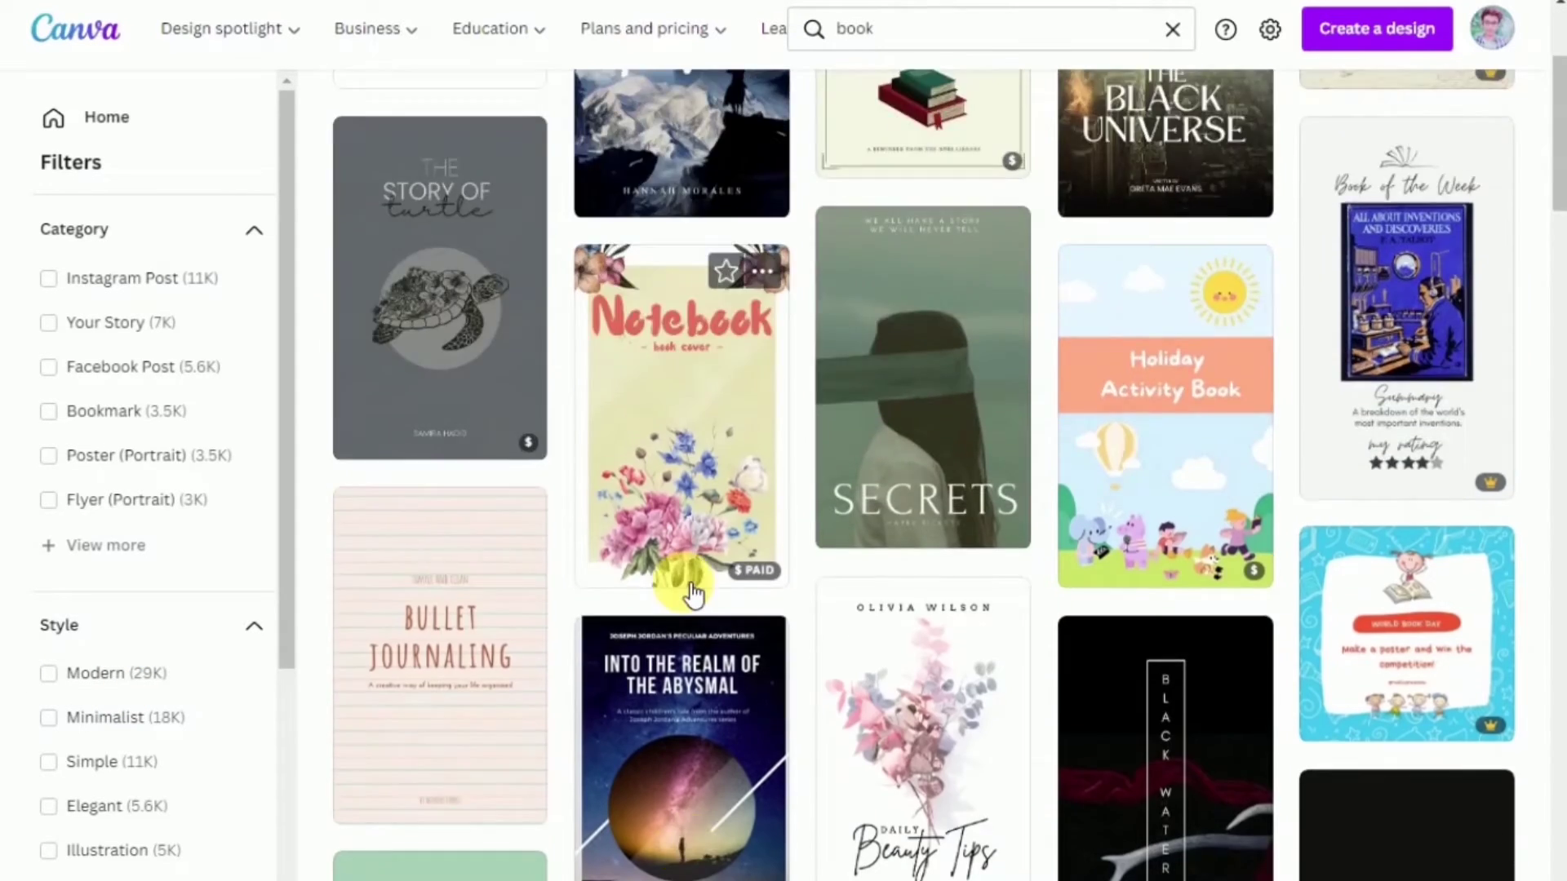
scroll(798, 659, down, 8)
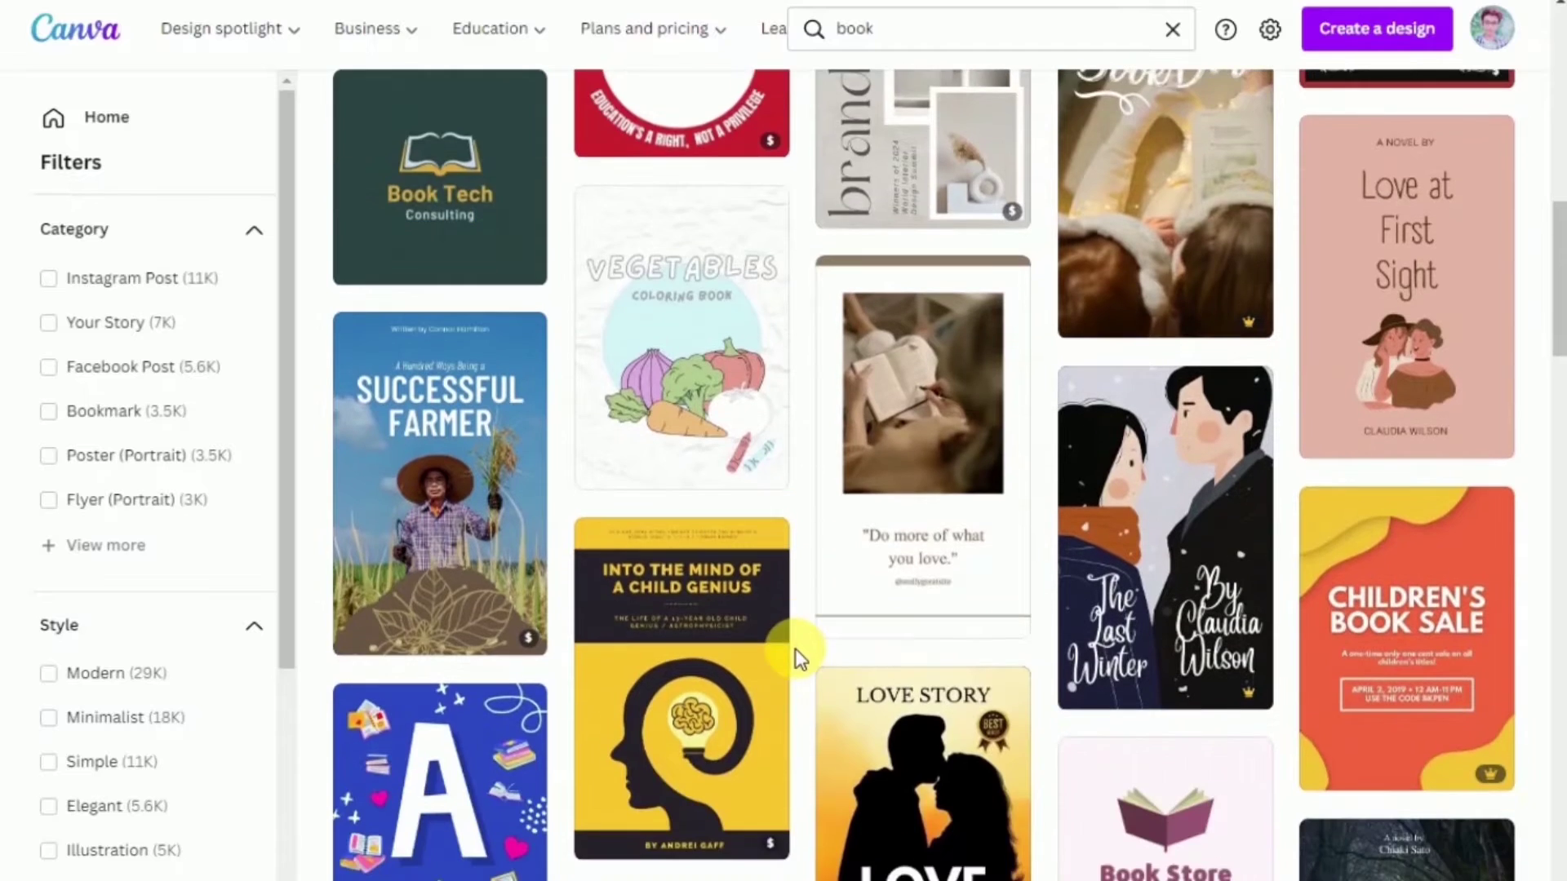
scroll(792, 719, down, 8)
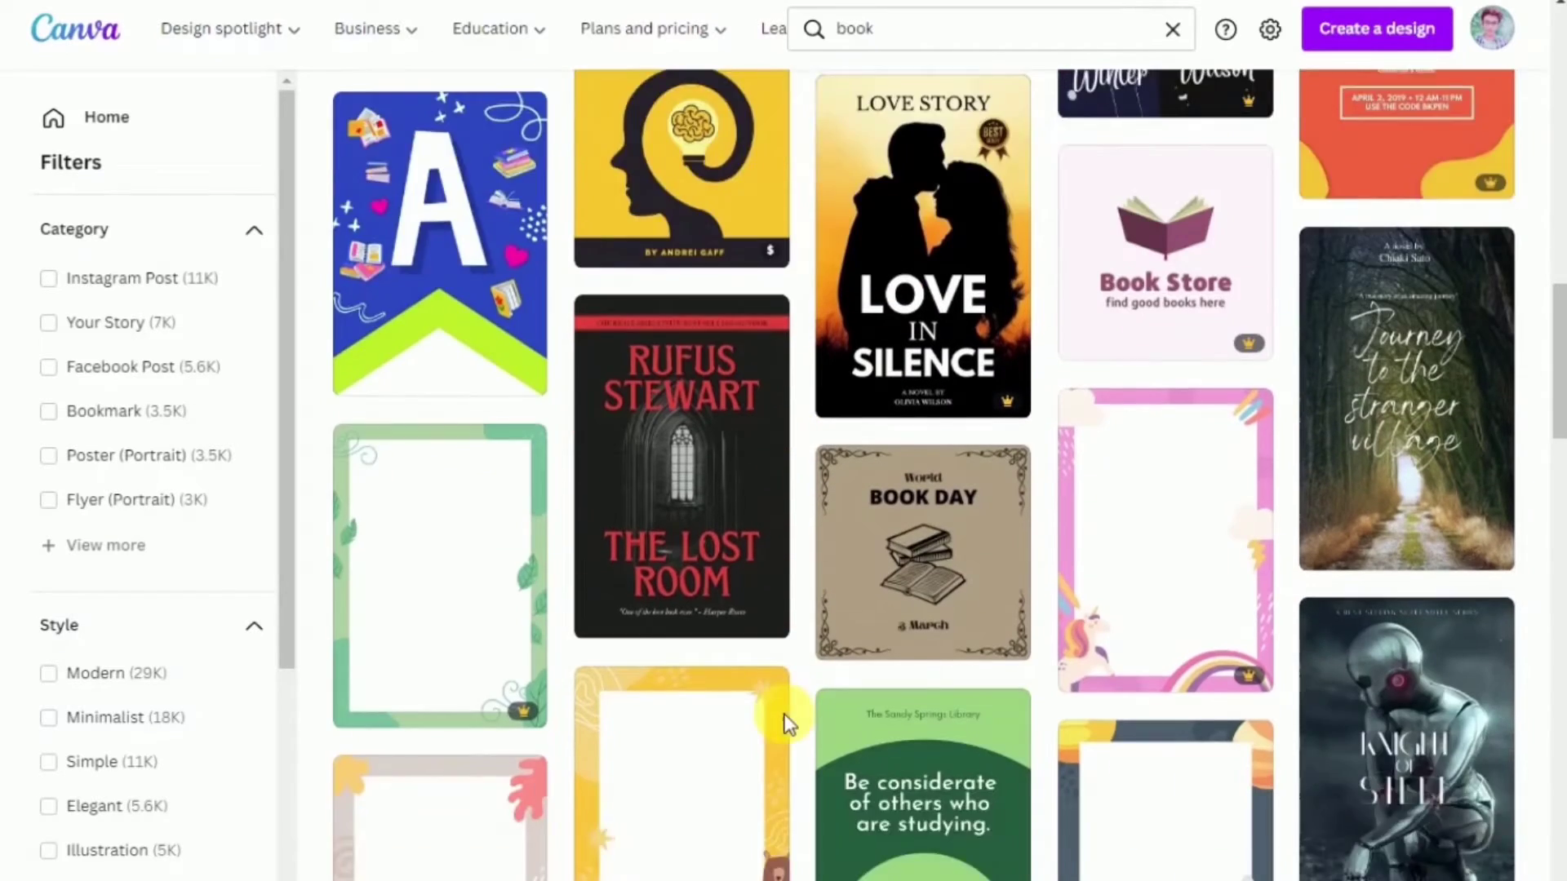
scroll(797, 702, down, 3)
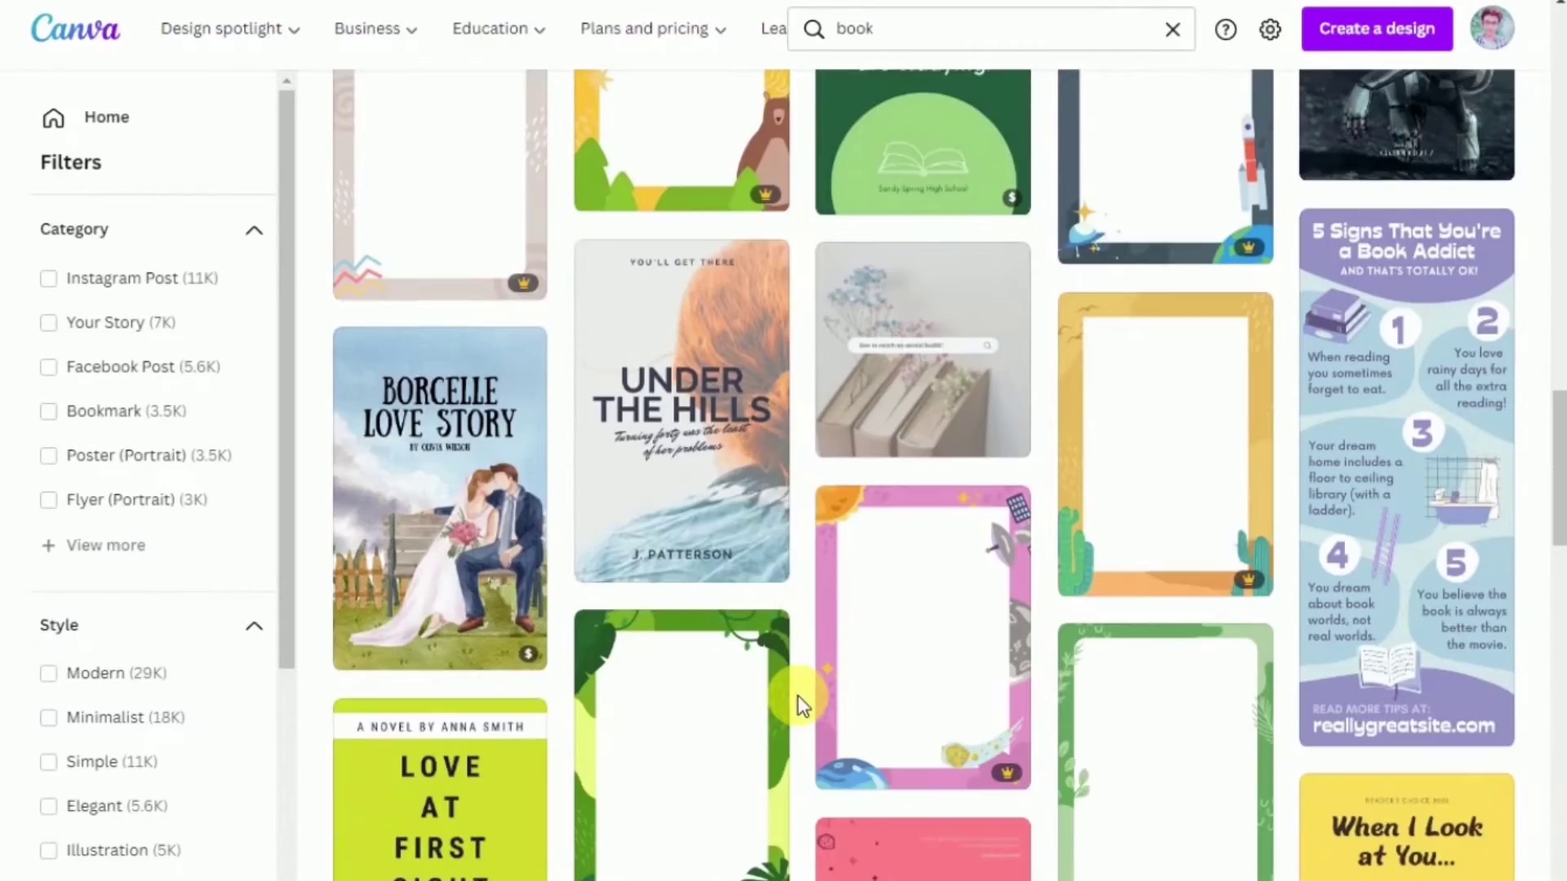
scroll(798, 706, down, 4)
scroll(795, 712, down, 7)
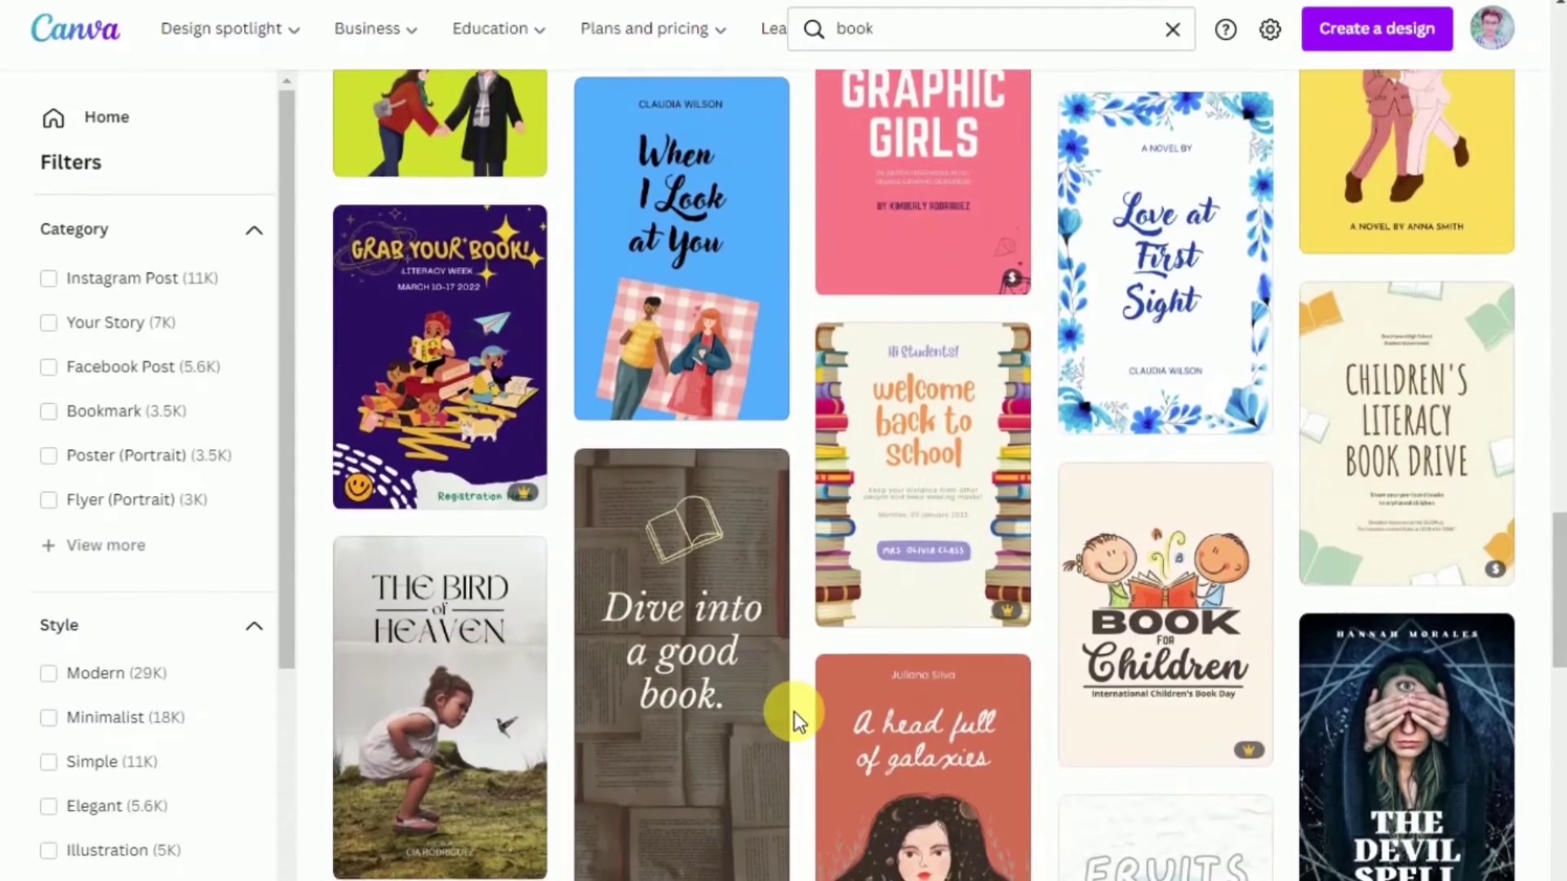
scroll(795, 712, down, 6)
scroll(795, 712, down, 7)
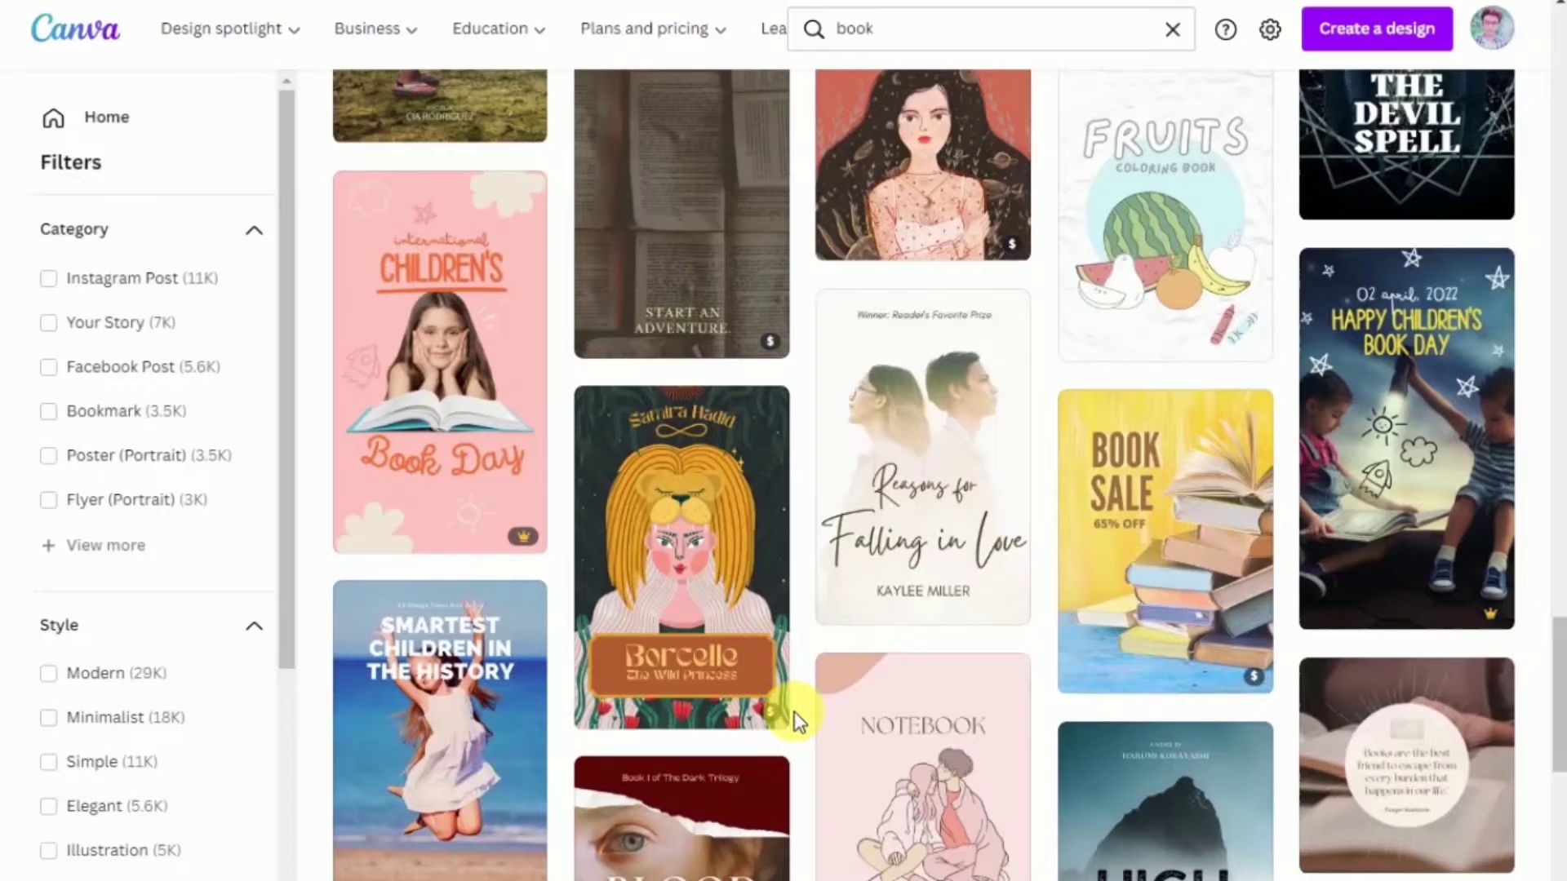
scroll(795, 712, down, 7)
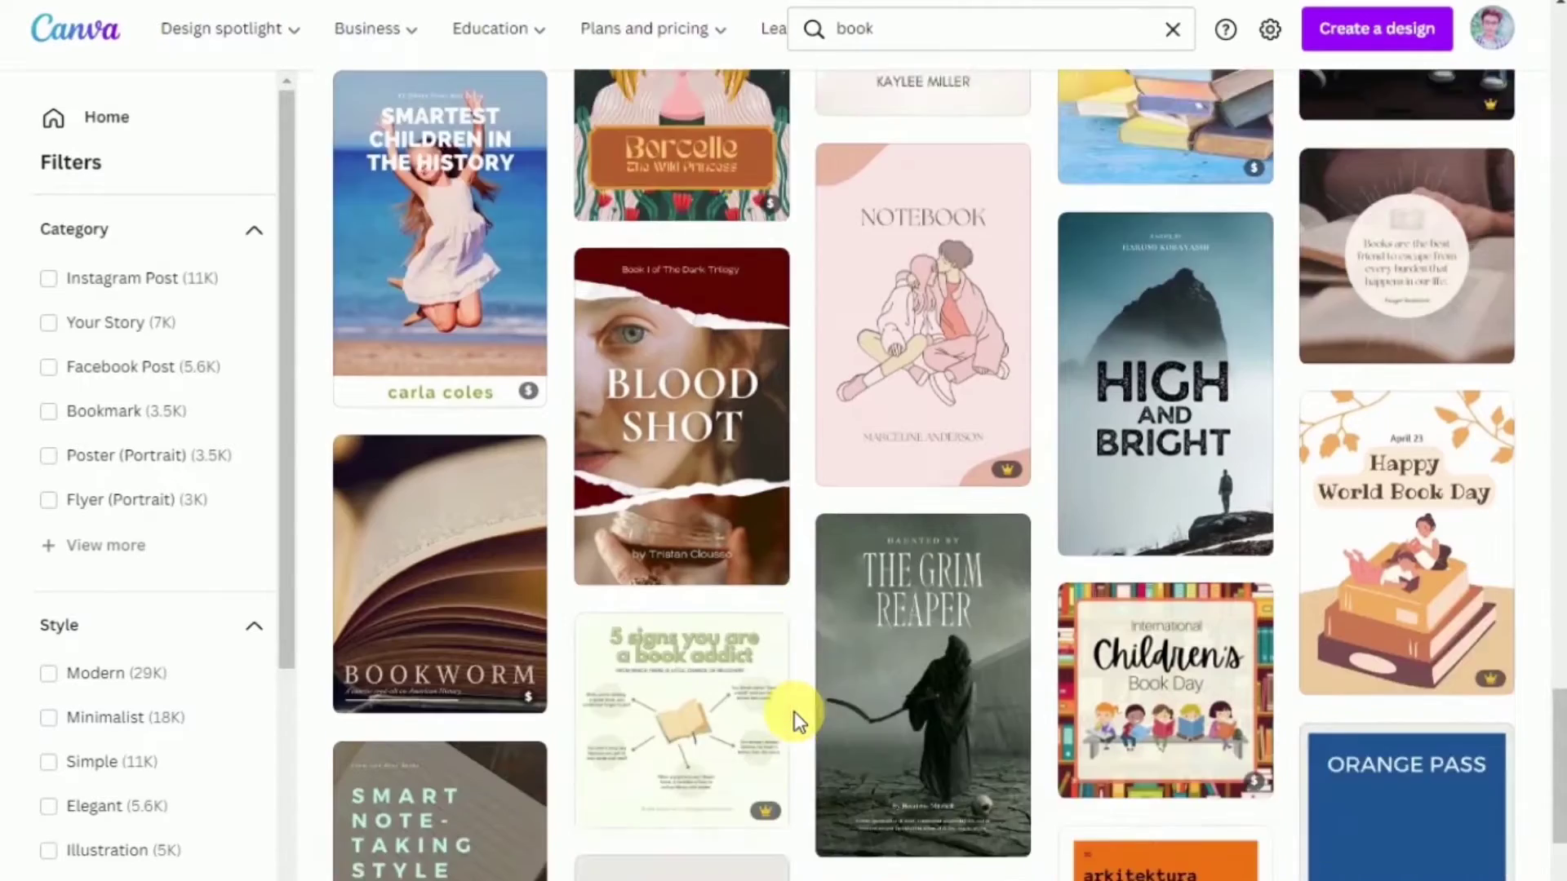
scroll(795, 712, down, 9)
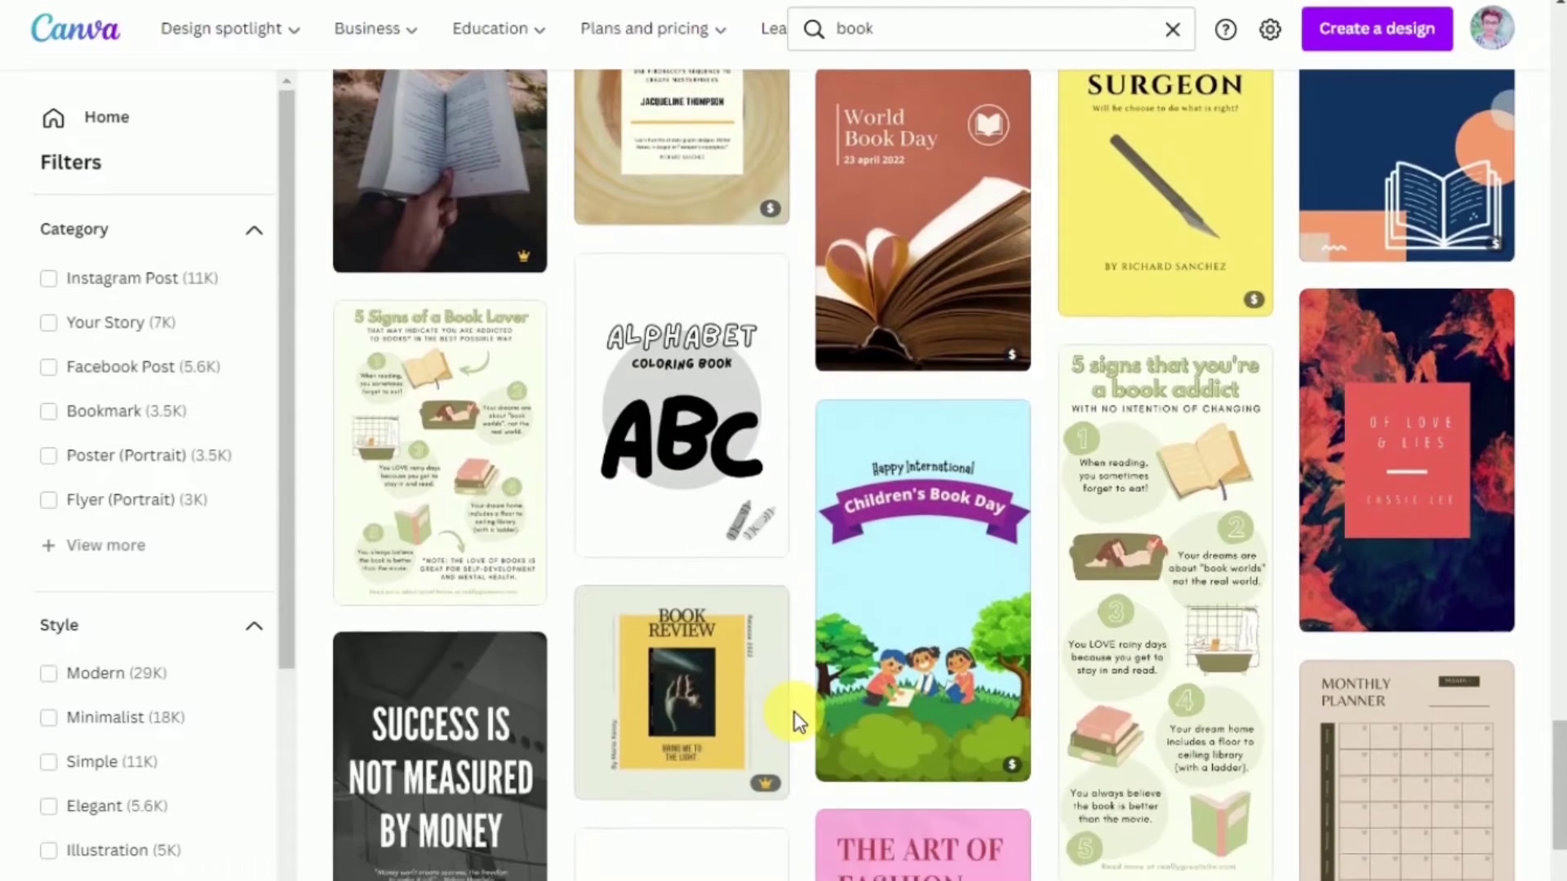
scroll(795, 711, down, 6)
scroll(795, 712, down, 7)
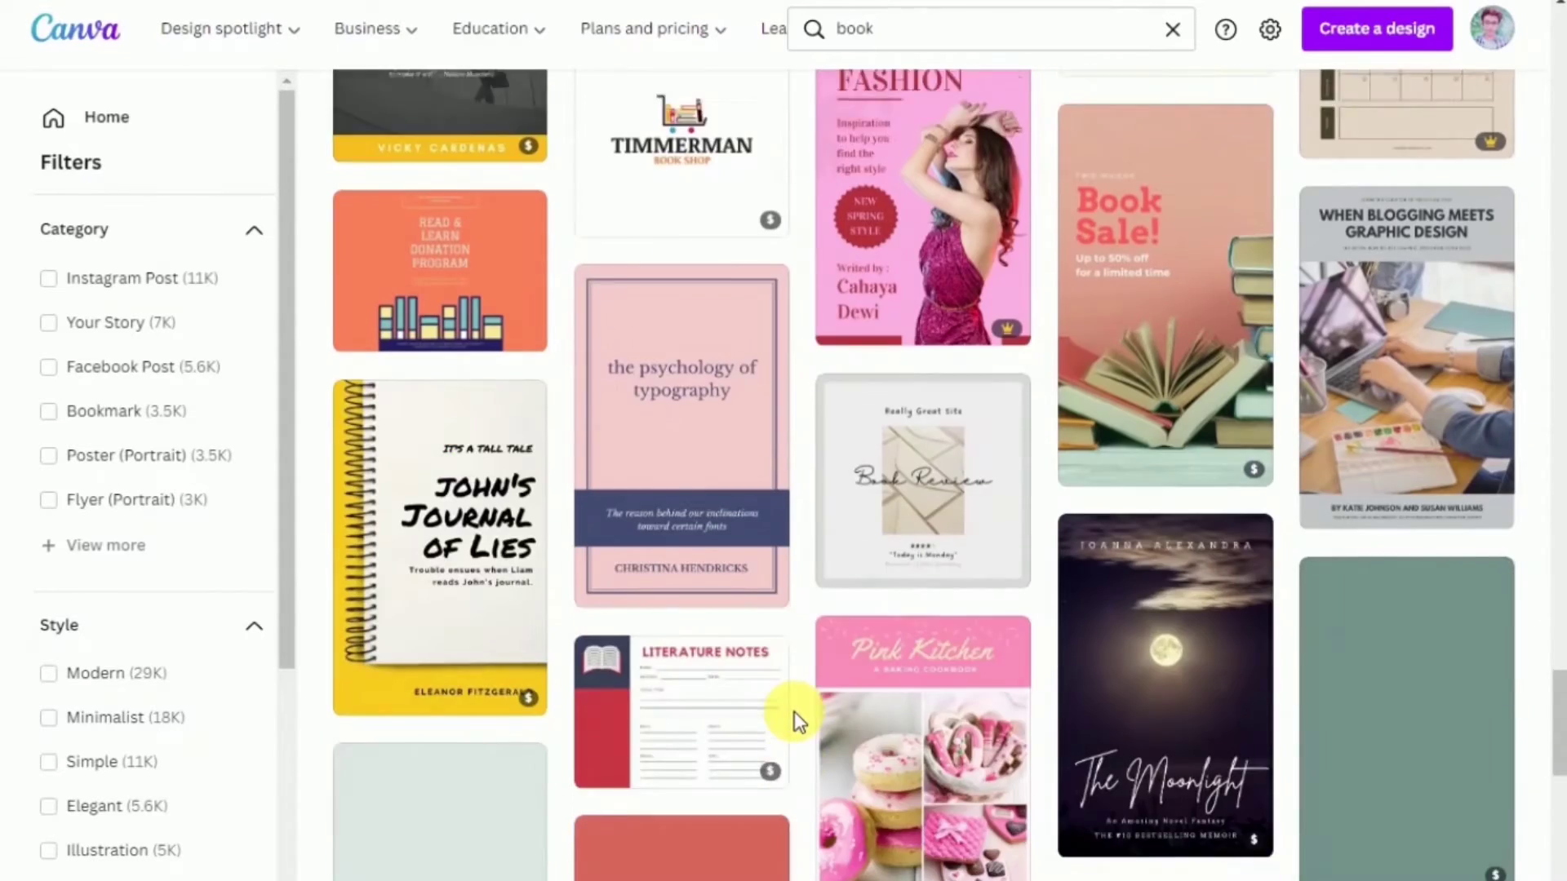
scroll(795, 712, down, 7)
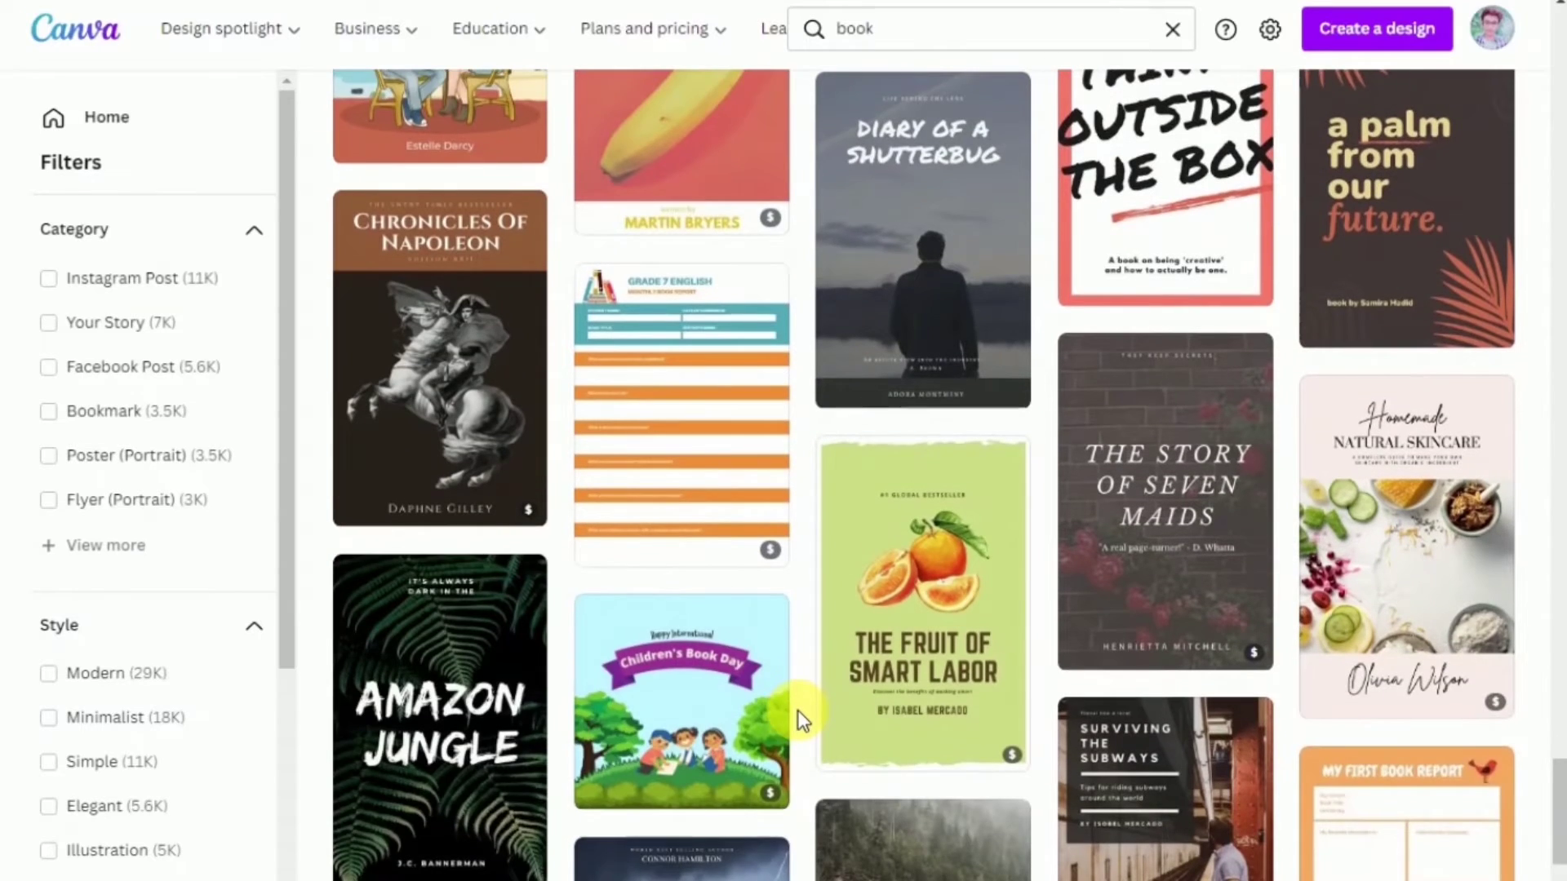
scroll(797, 710, down, 6)
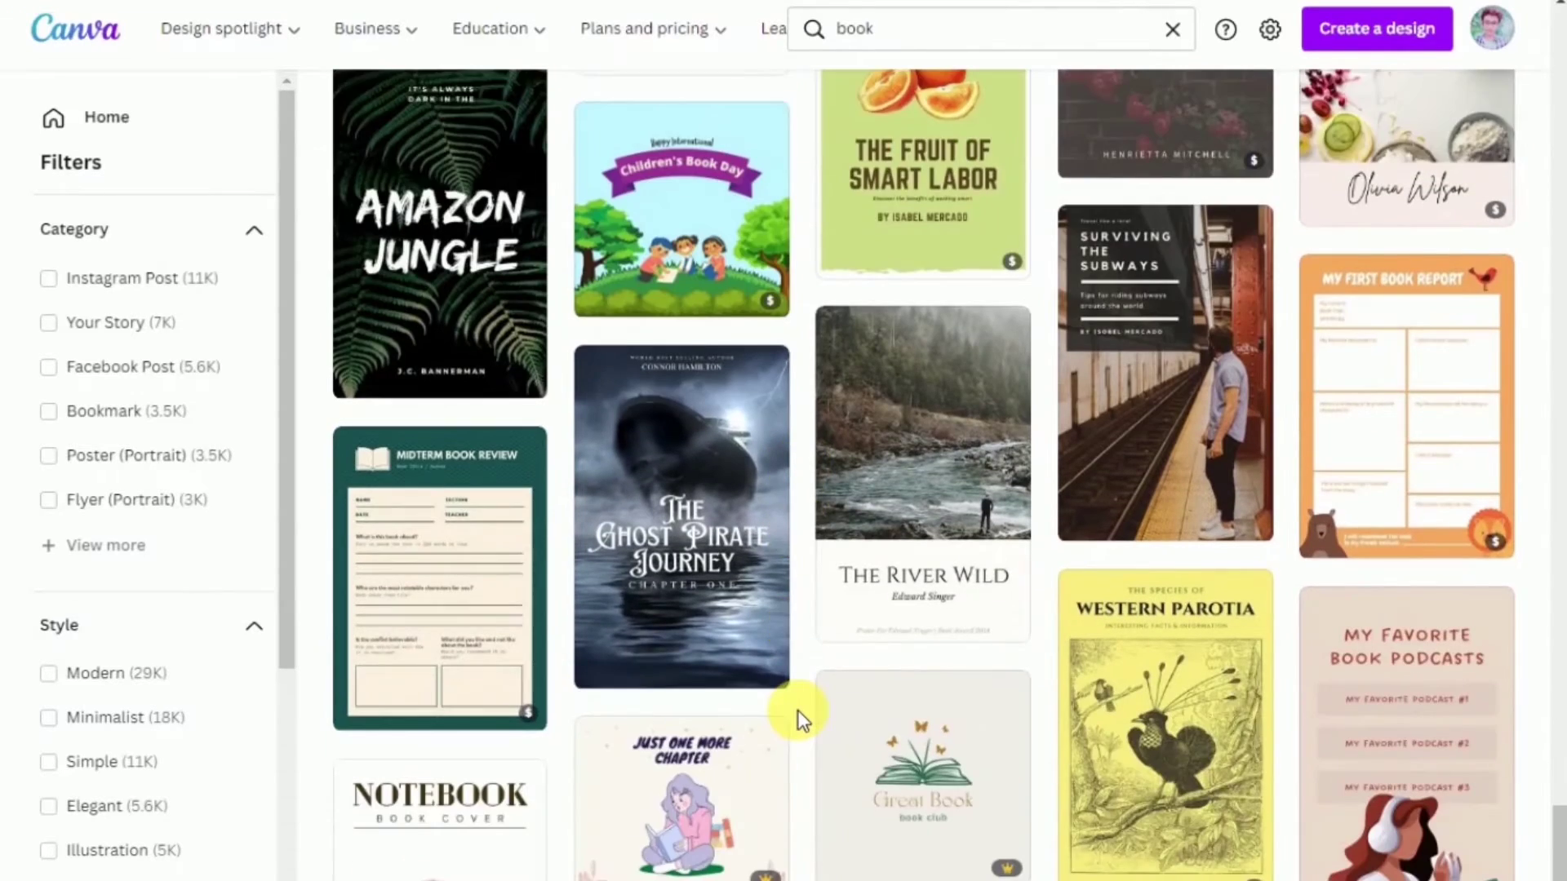
scroll(797, 710, down, 1)
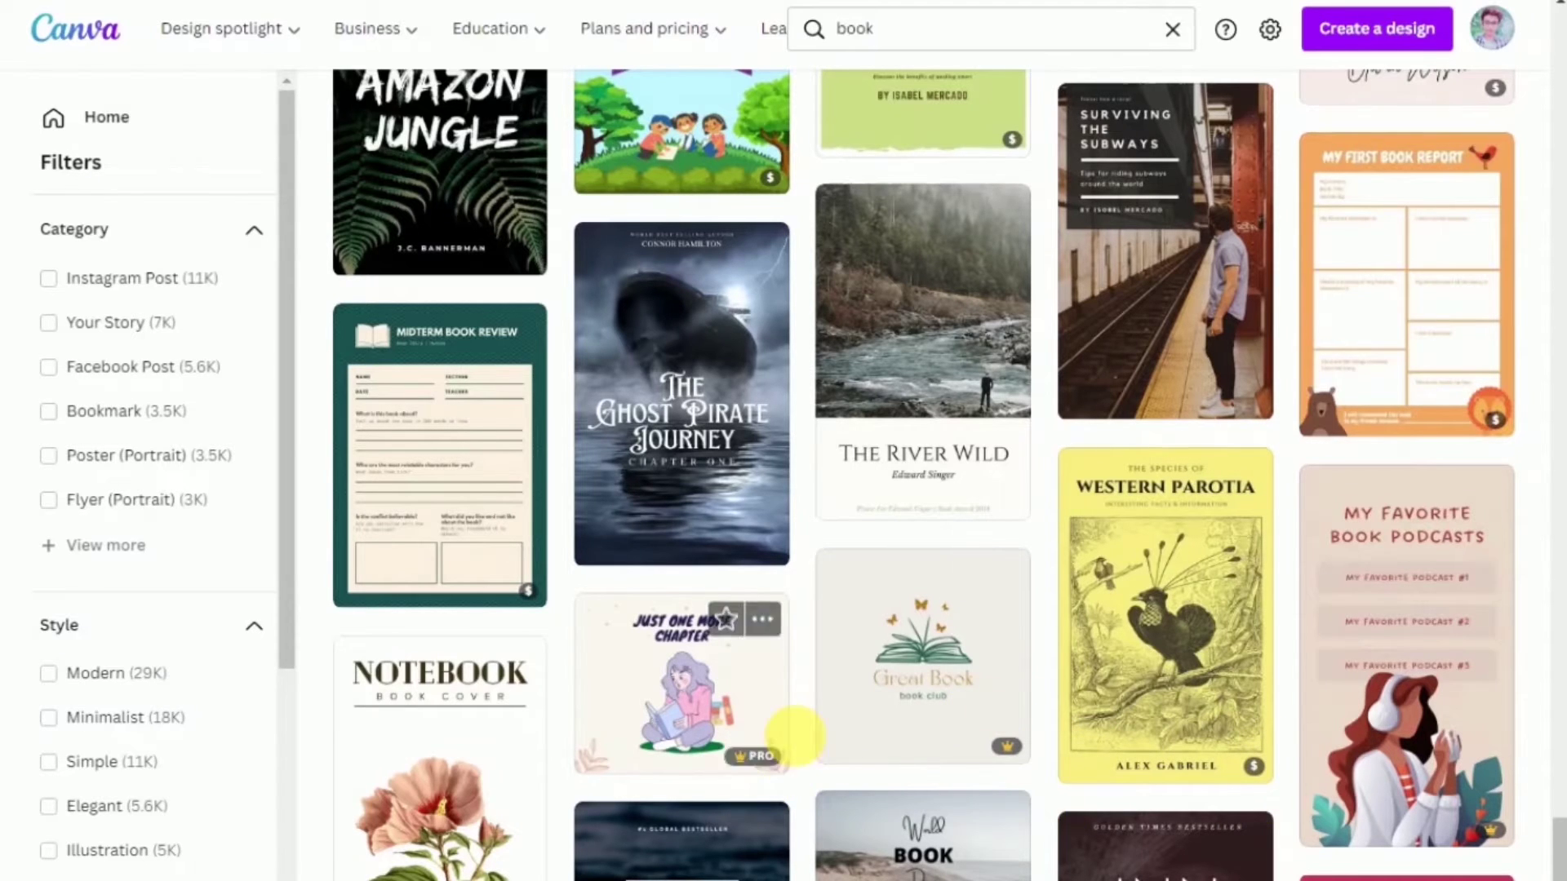
scroll(810, 785, up, 10)
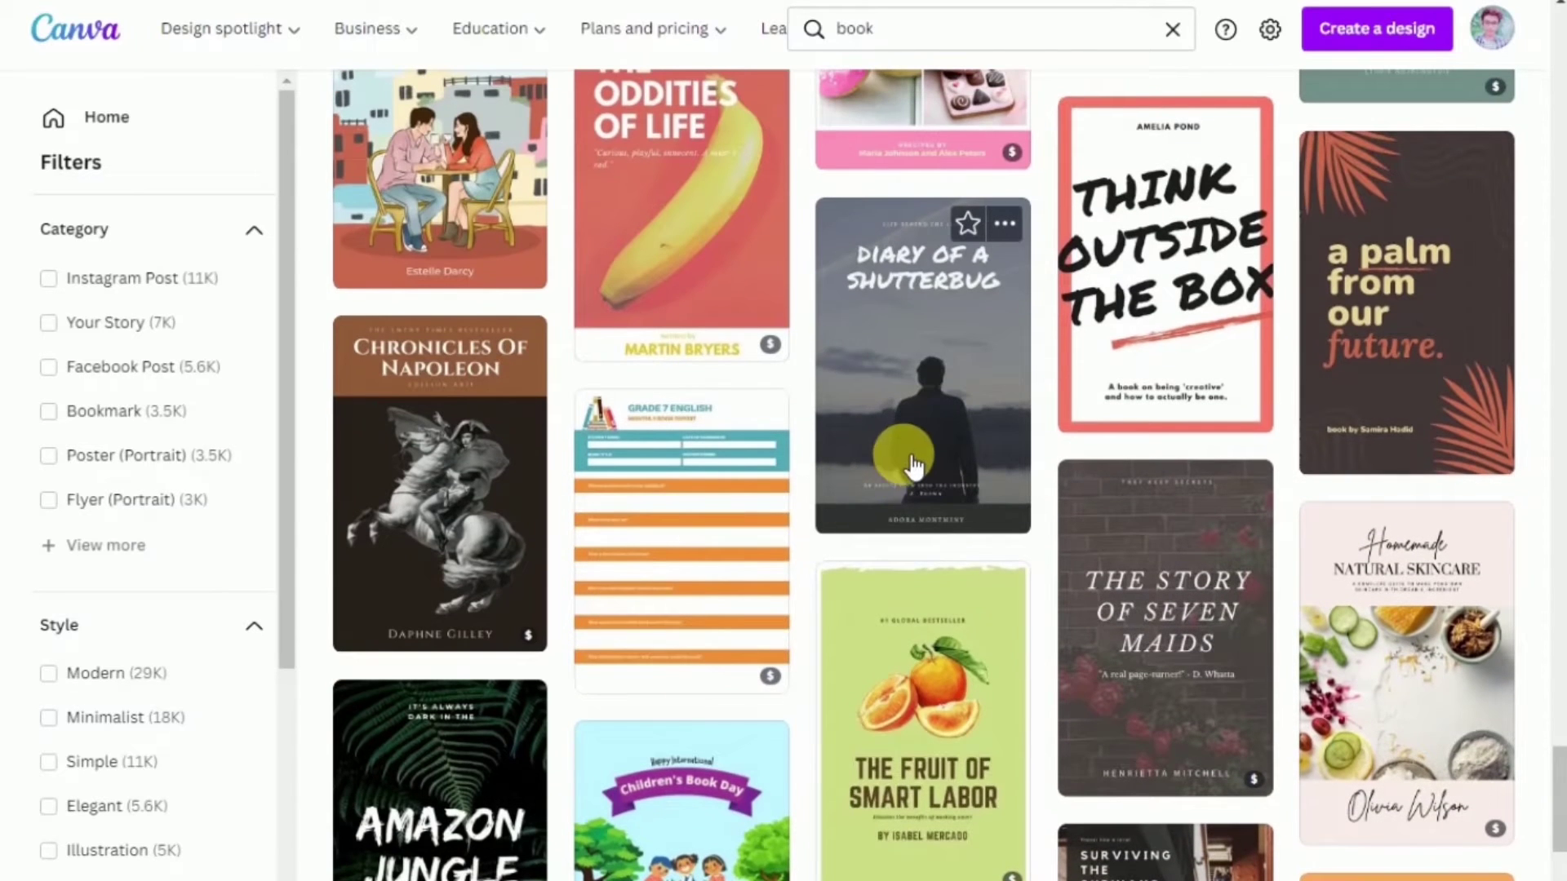
scroll(951, 453, up, 3)
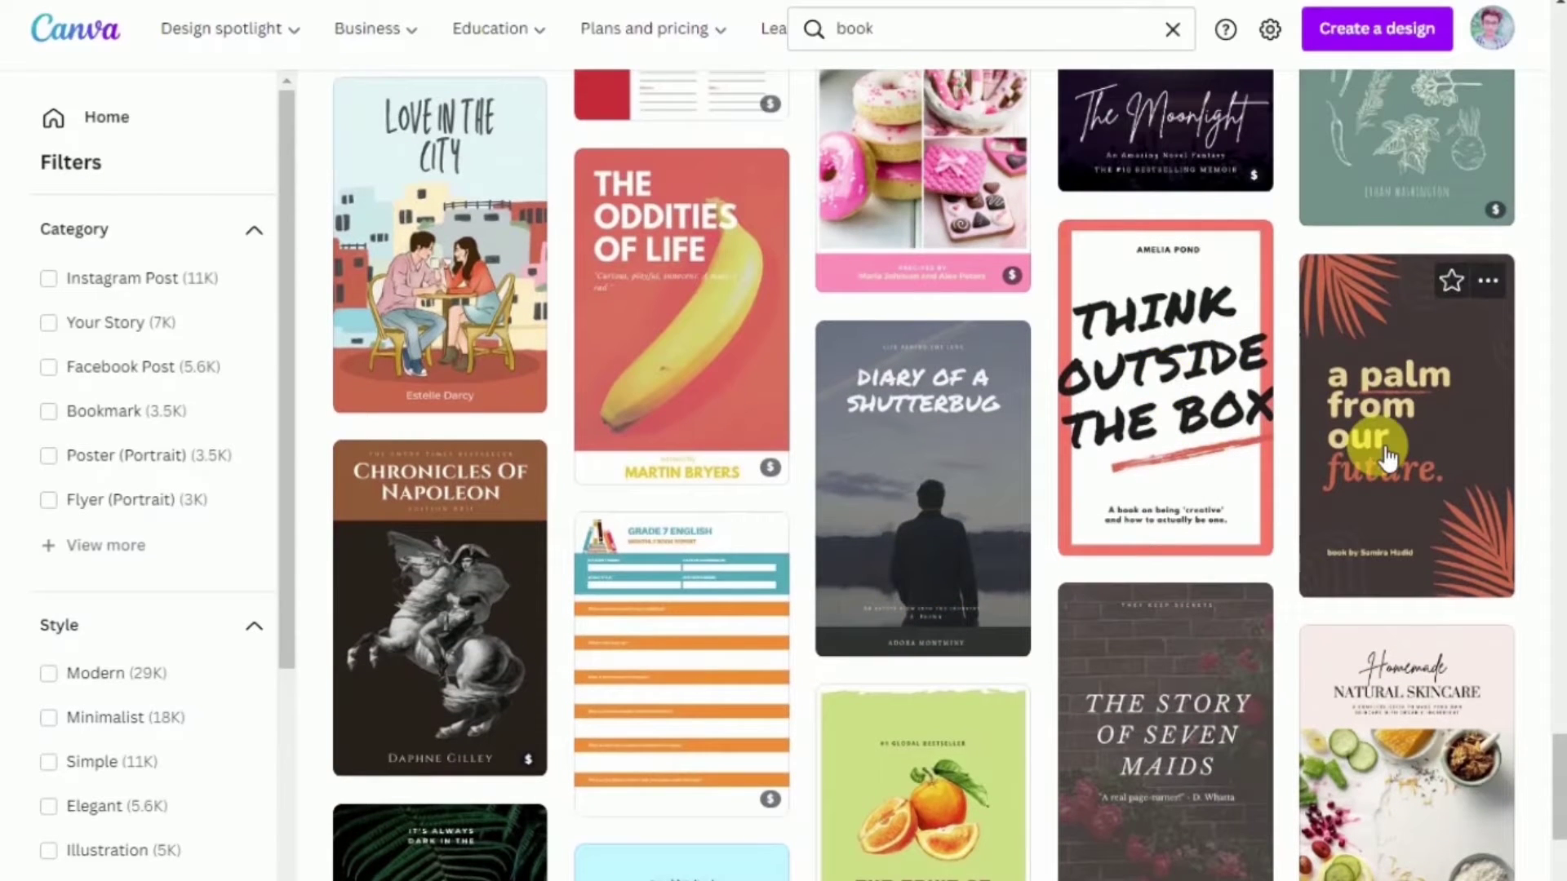
scroll(1266, 454, up, 10)
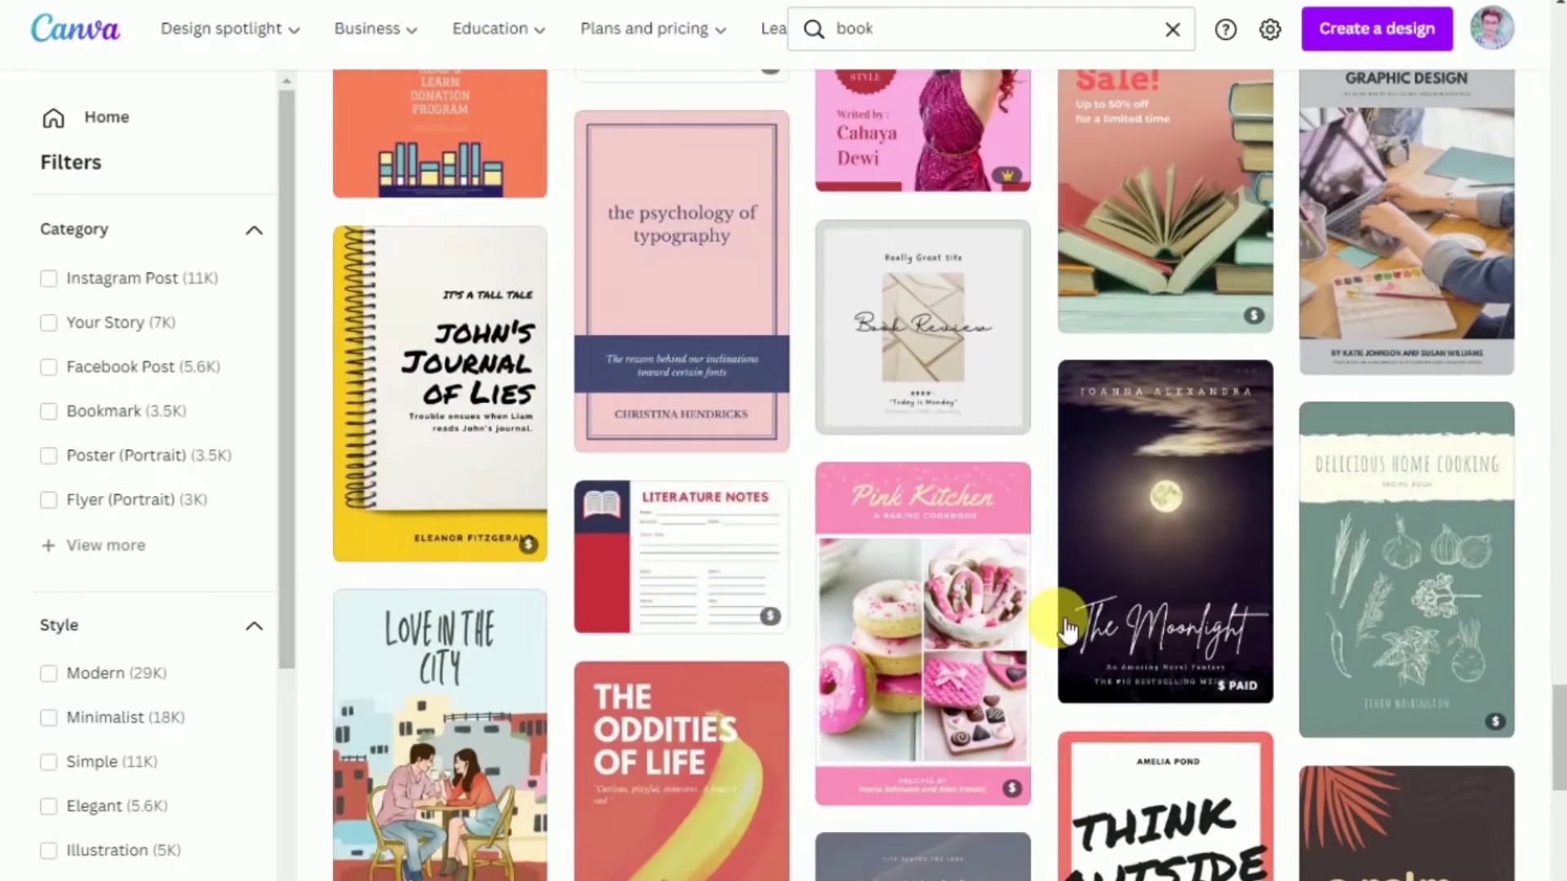
scroll(1061, 625, up, 15)
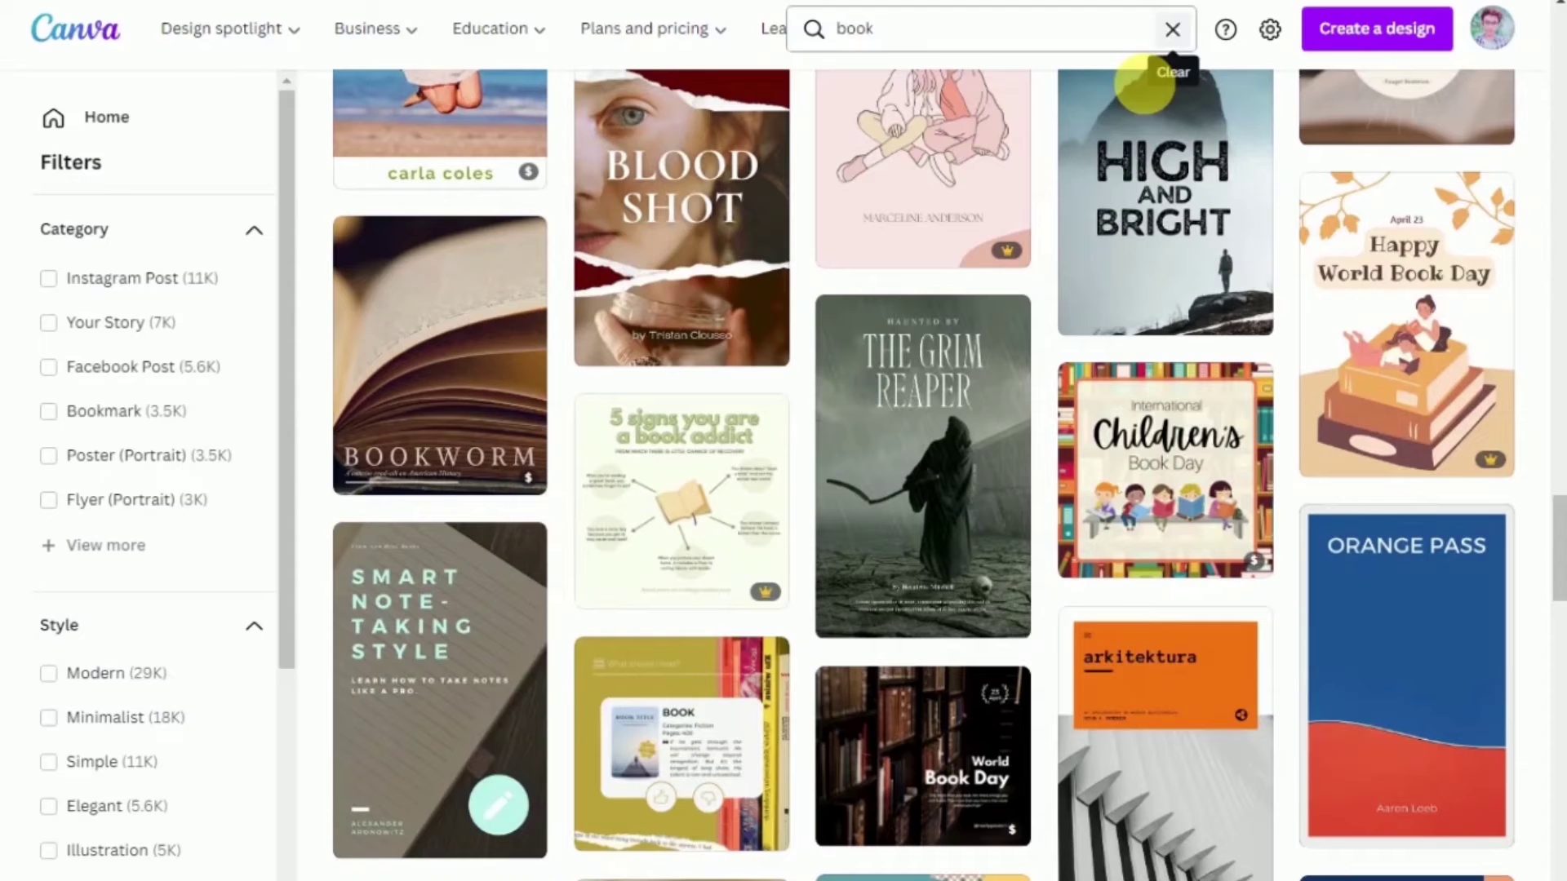
Search 'photo book', choose the 11 × 8.5 in size, and open the My Dessert Favorites template.
click(1173, 29)
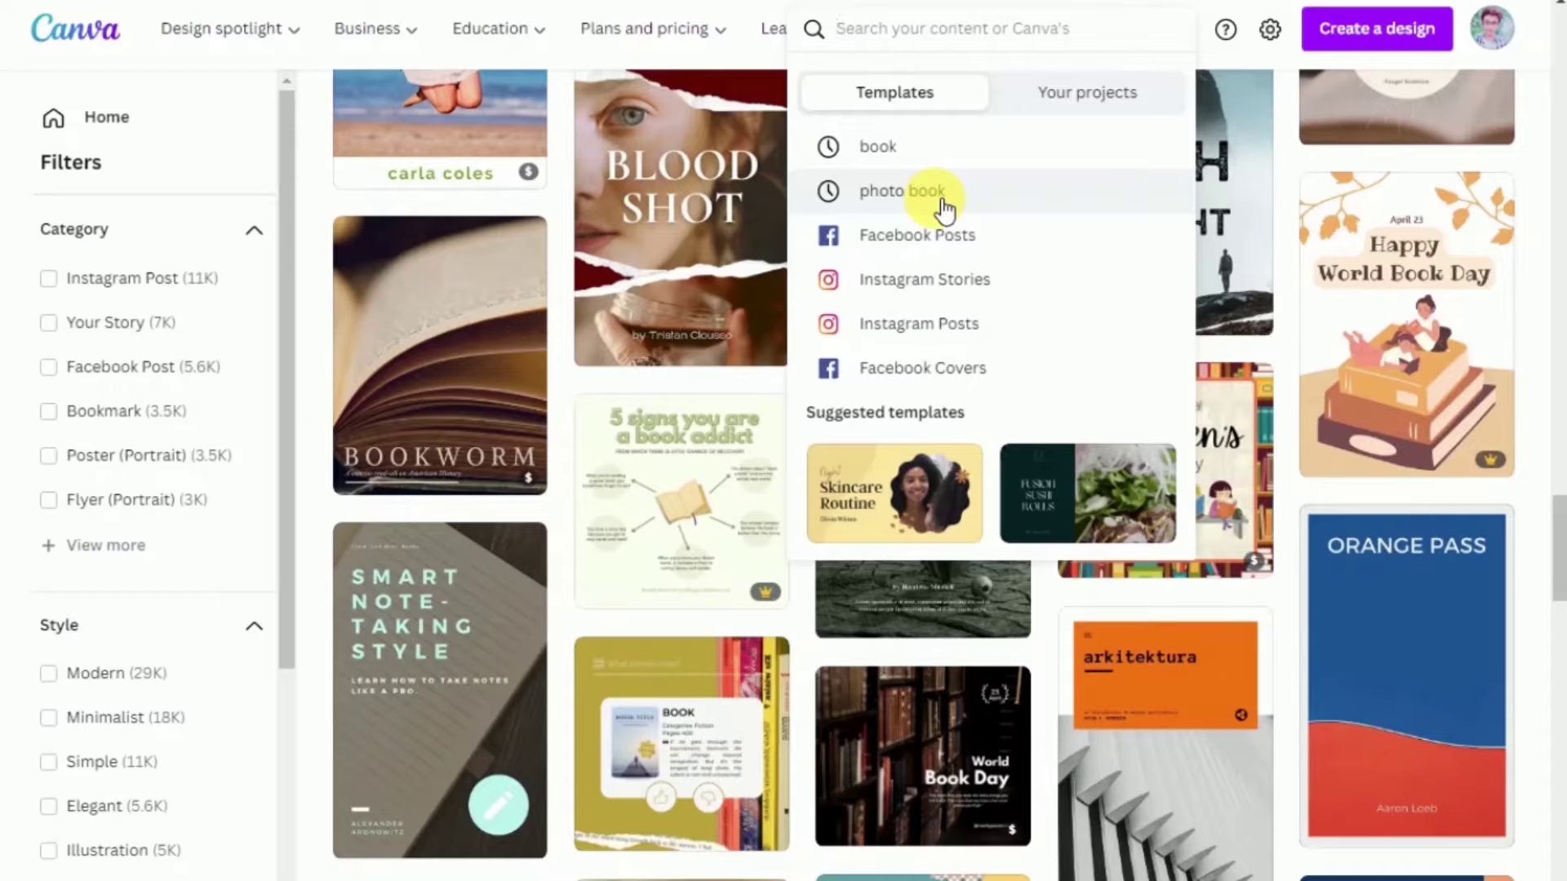
click(944, 209)
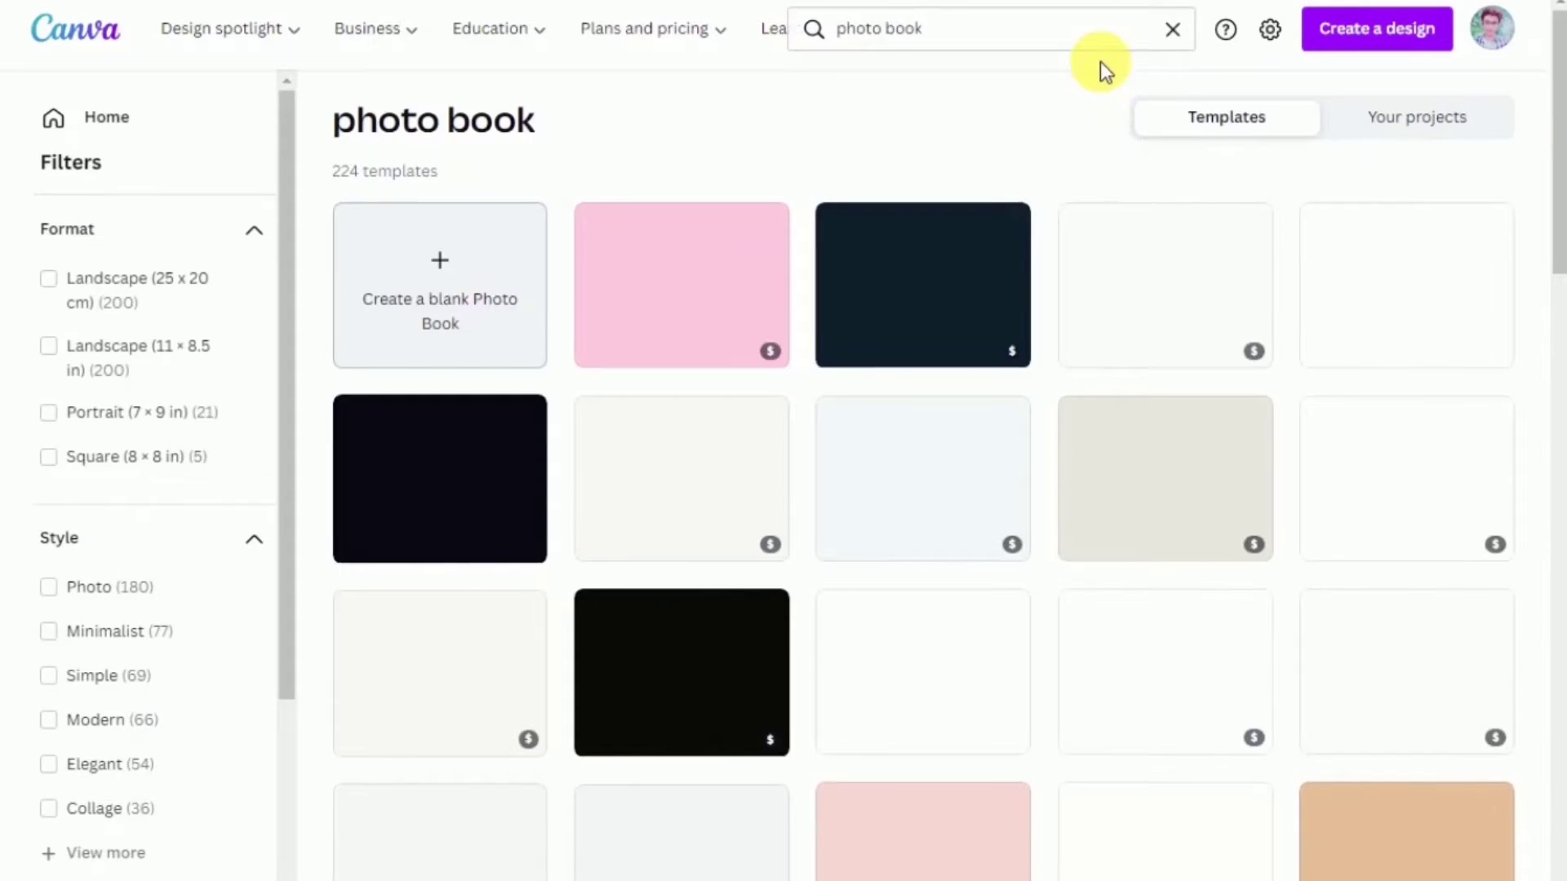
click(1053, 42)
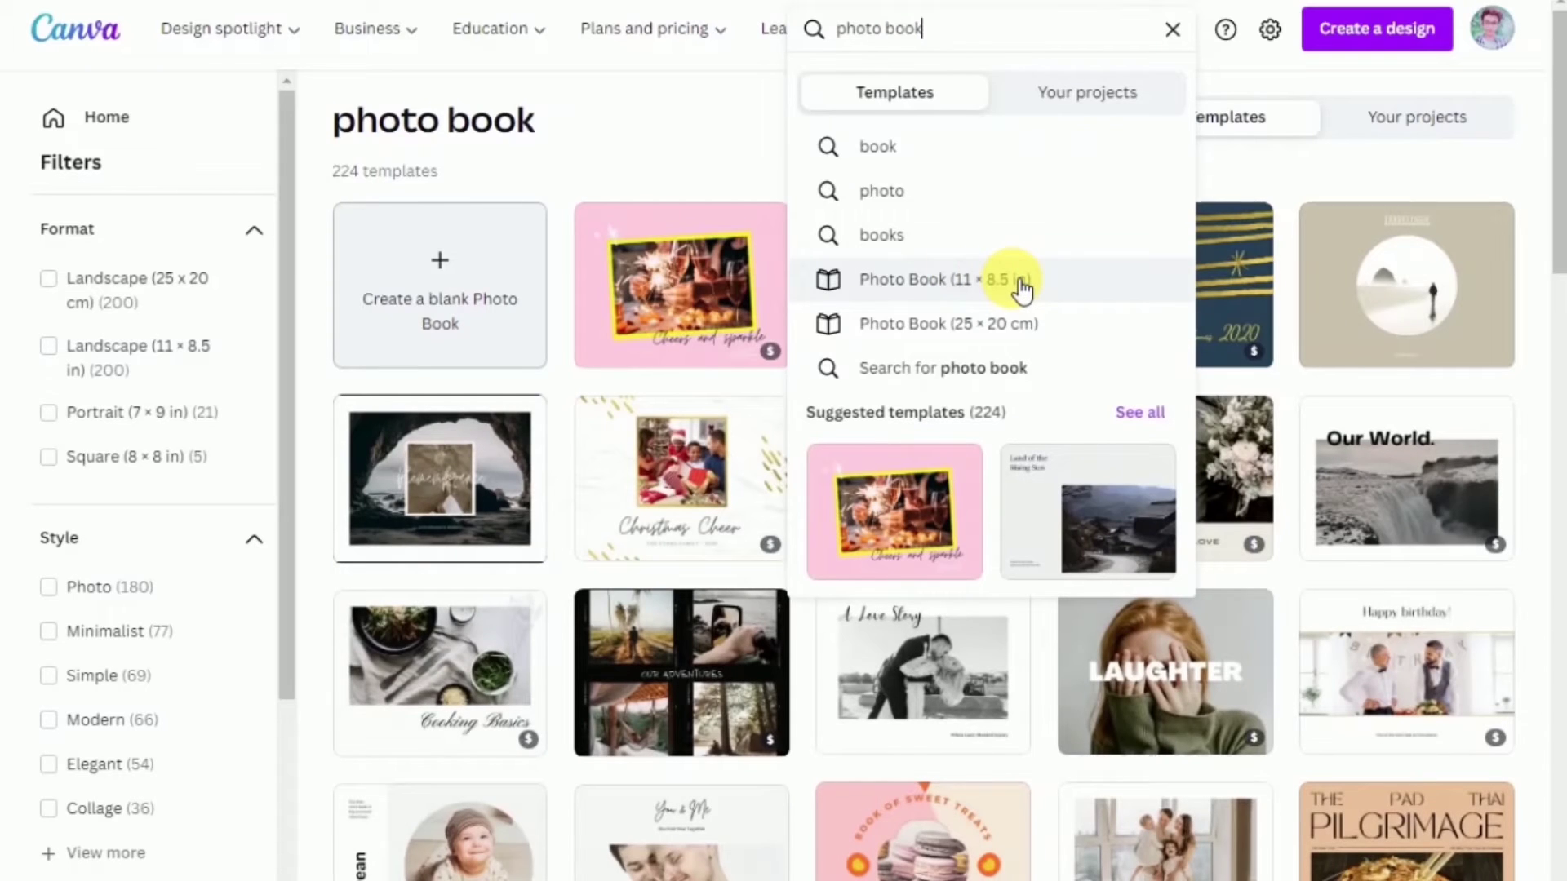
click(1020, 282)
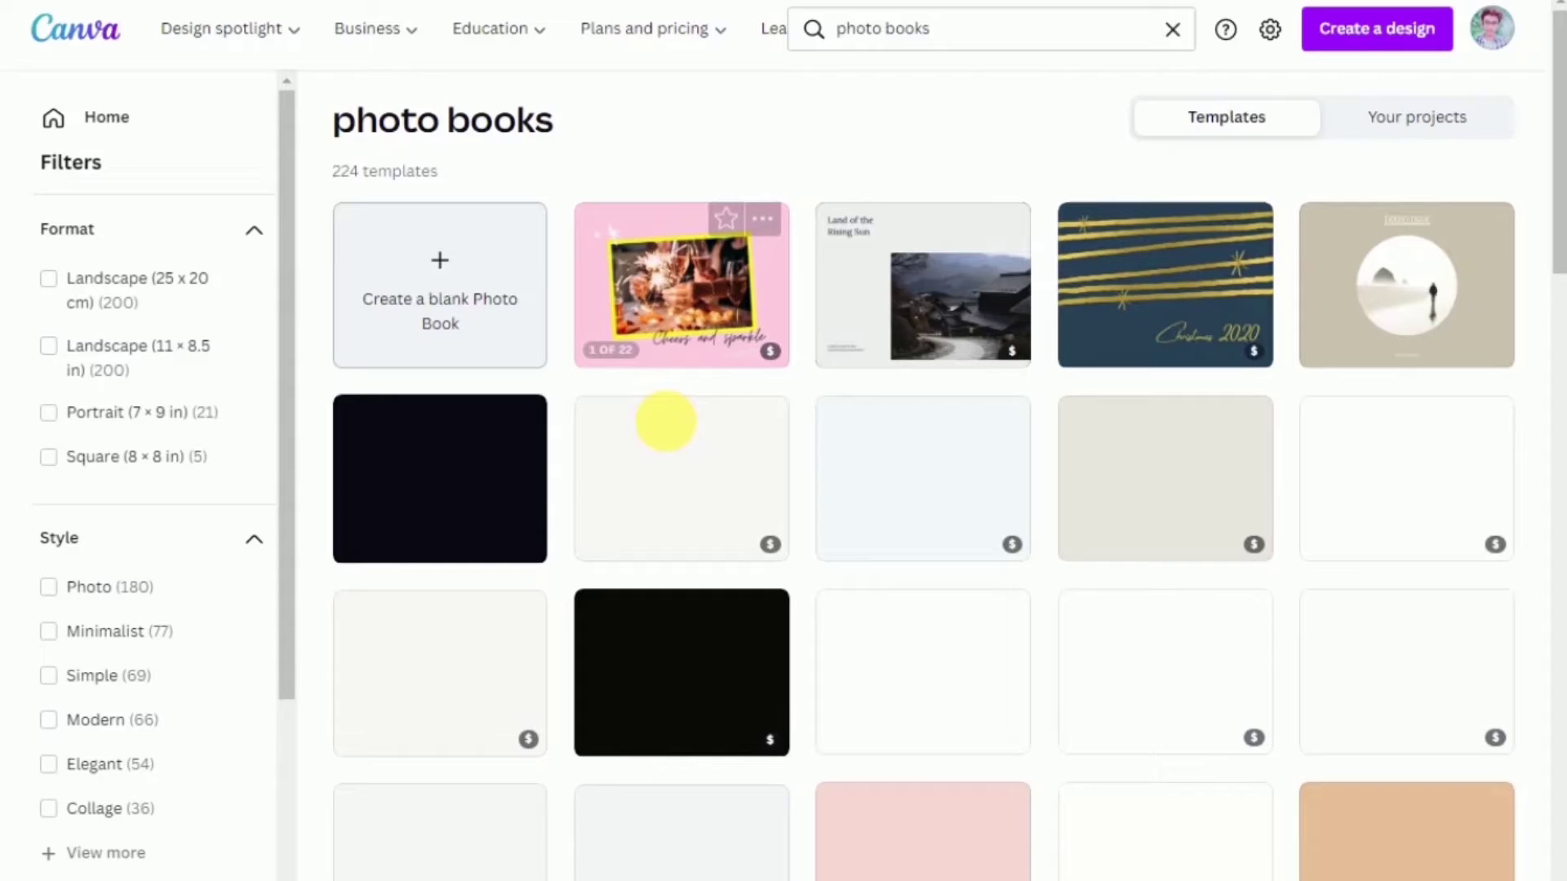
scroll(809, 681, down, 4)
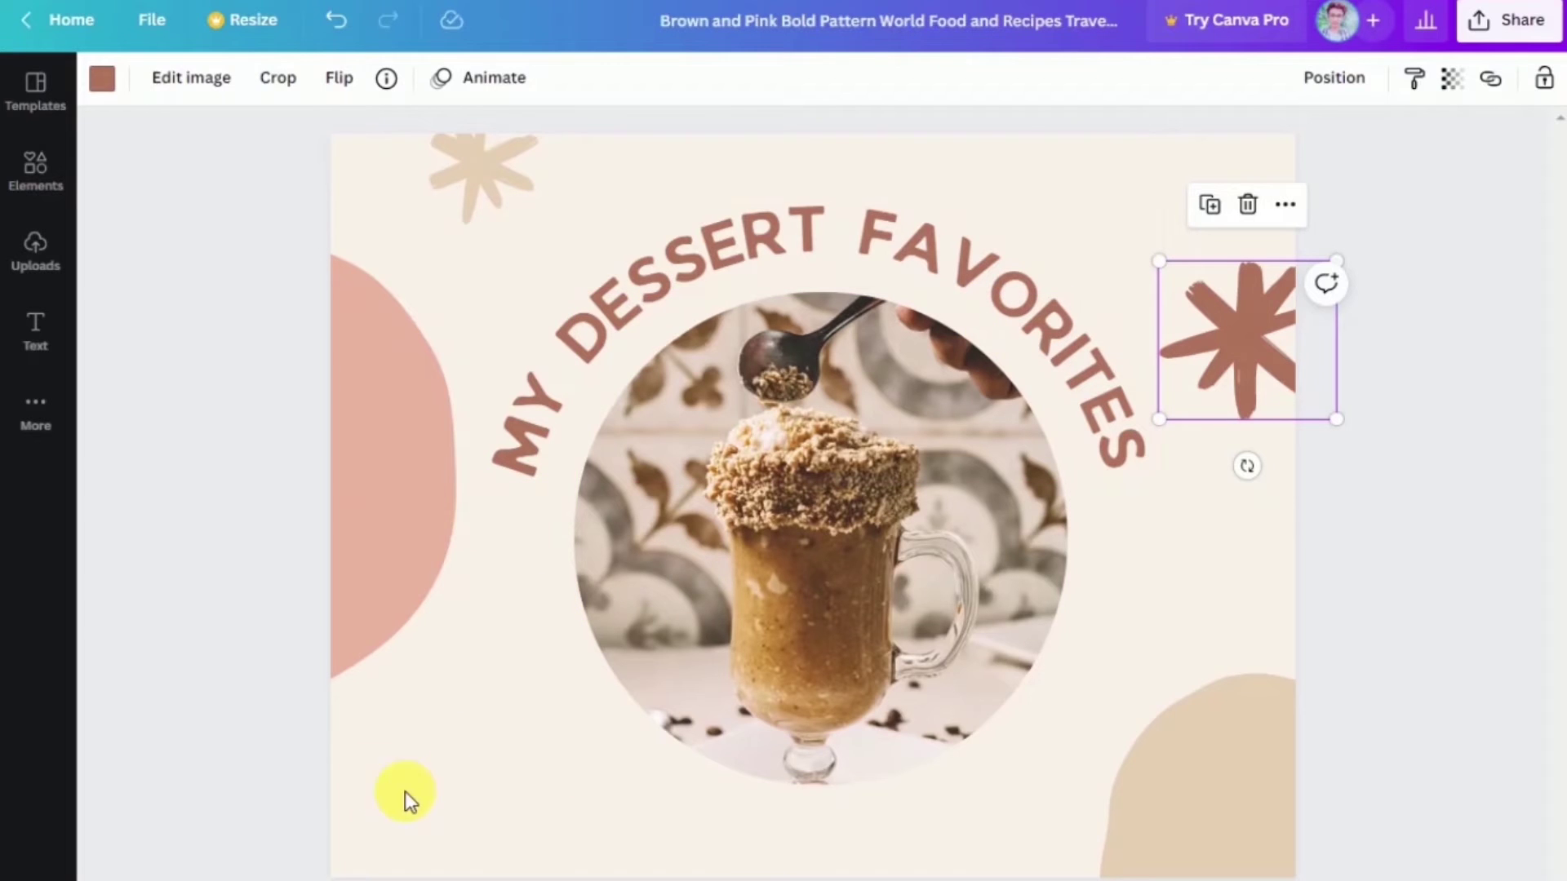
Raise the curved title, shrink and lift the dessert photo circle, and move the right star to the top corner.
click(291, 746)
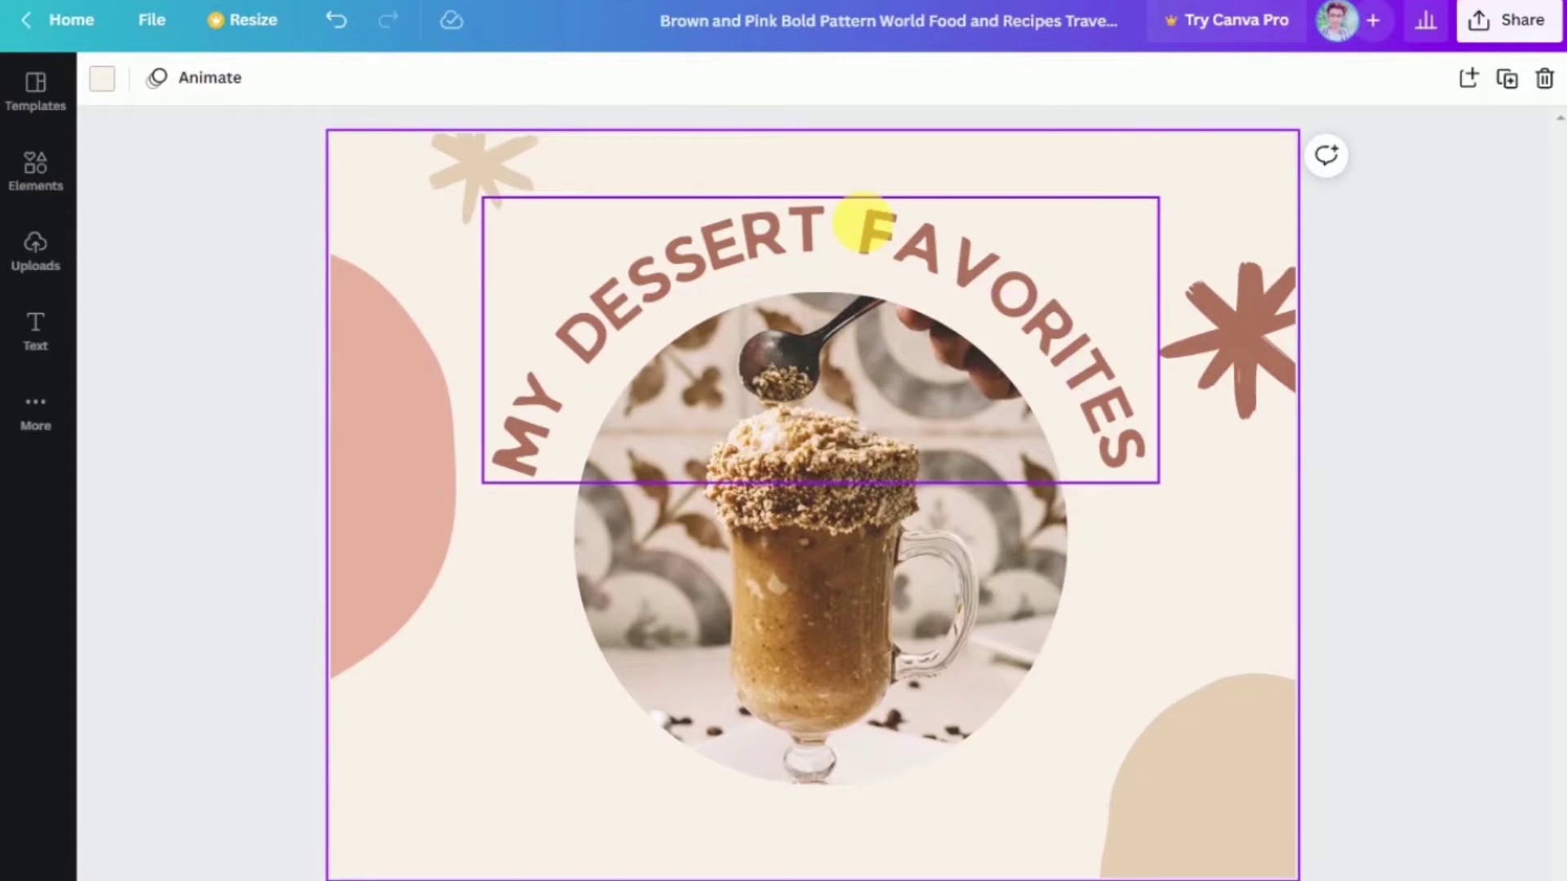
drag(863, 220, 871, 210)
drag(892, 535, 906, 495)
drag(1068, 248, 1047, 282)
drag(1009, 523, 1018, 482)
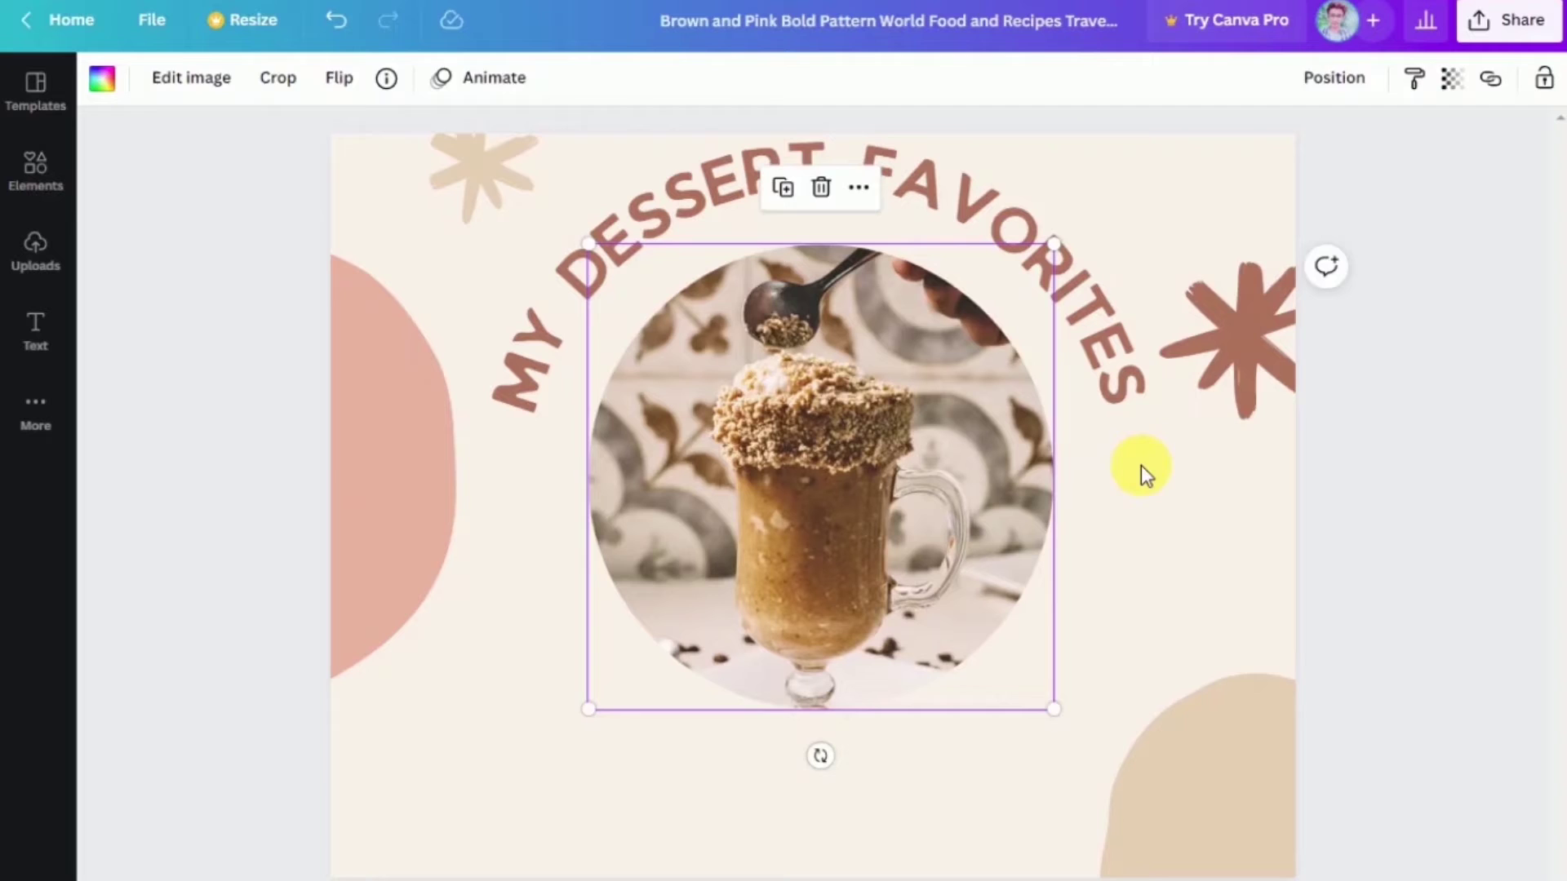
drag(1218, 387, 1230, 267)
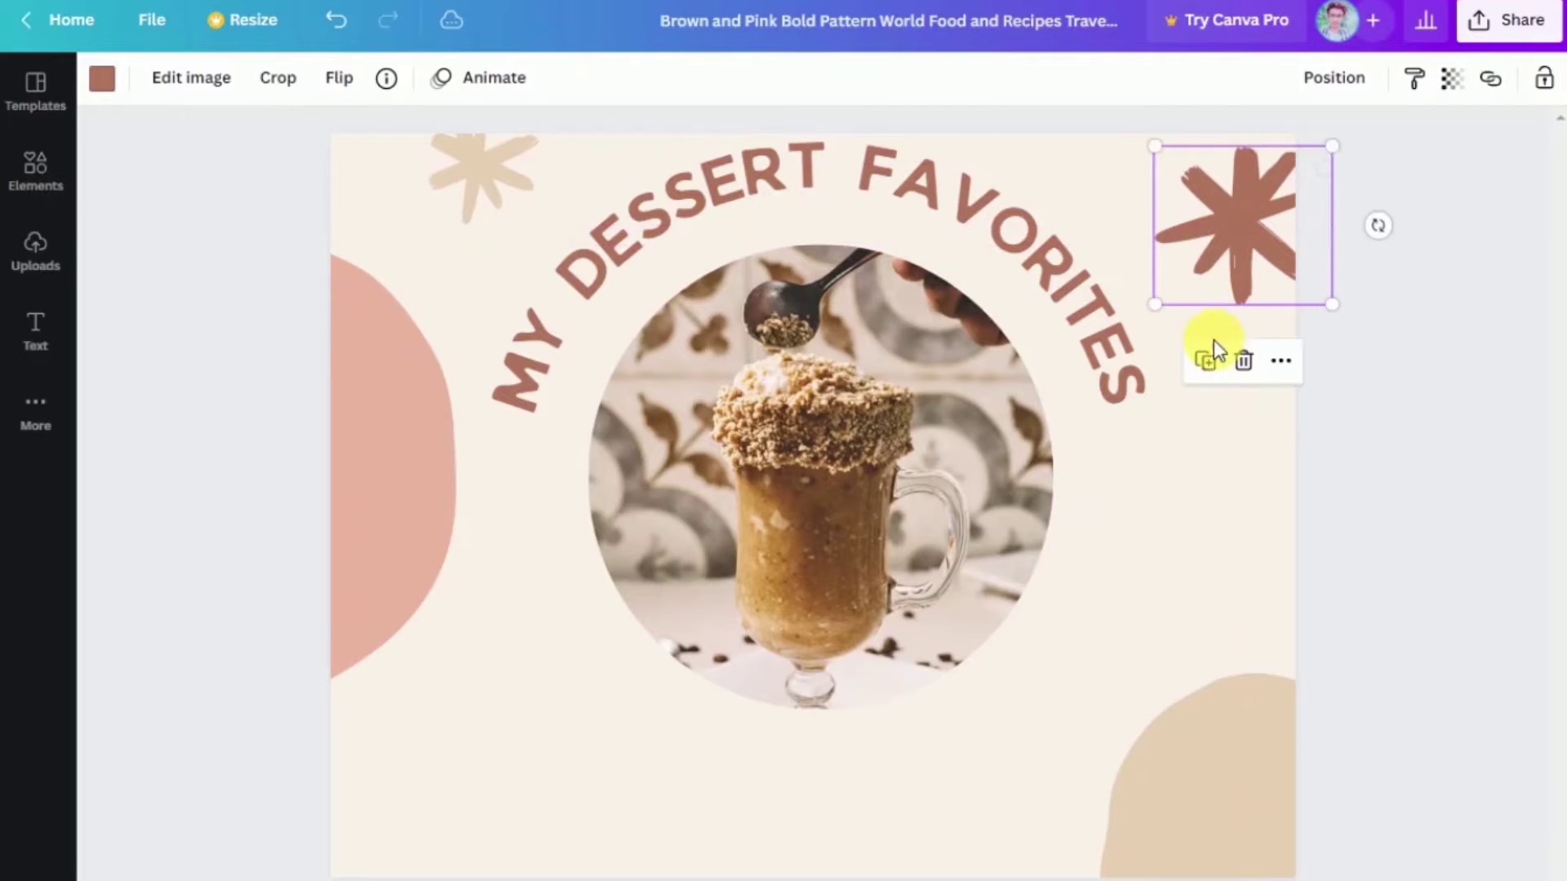
click(1181, 488)
drag(961, 600, 968, 581)
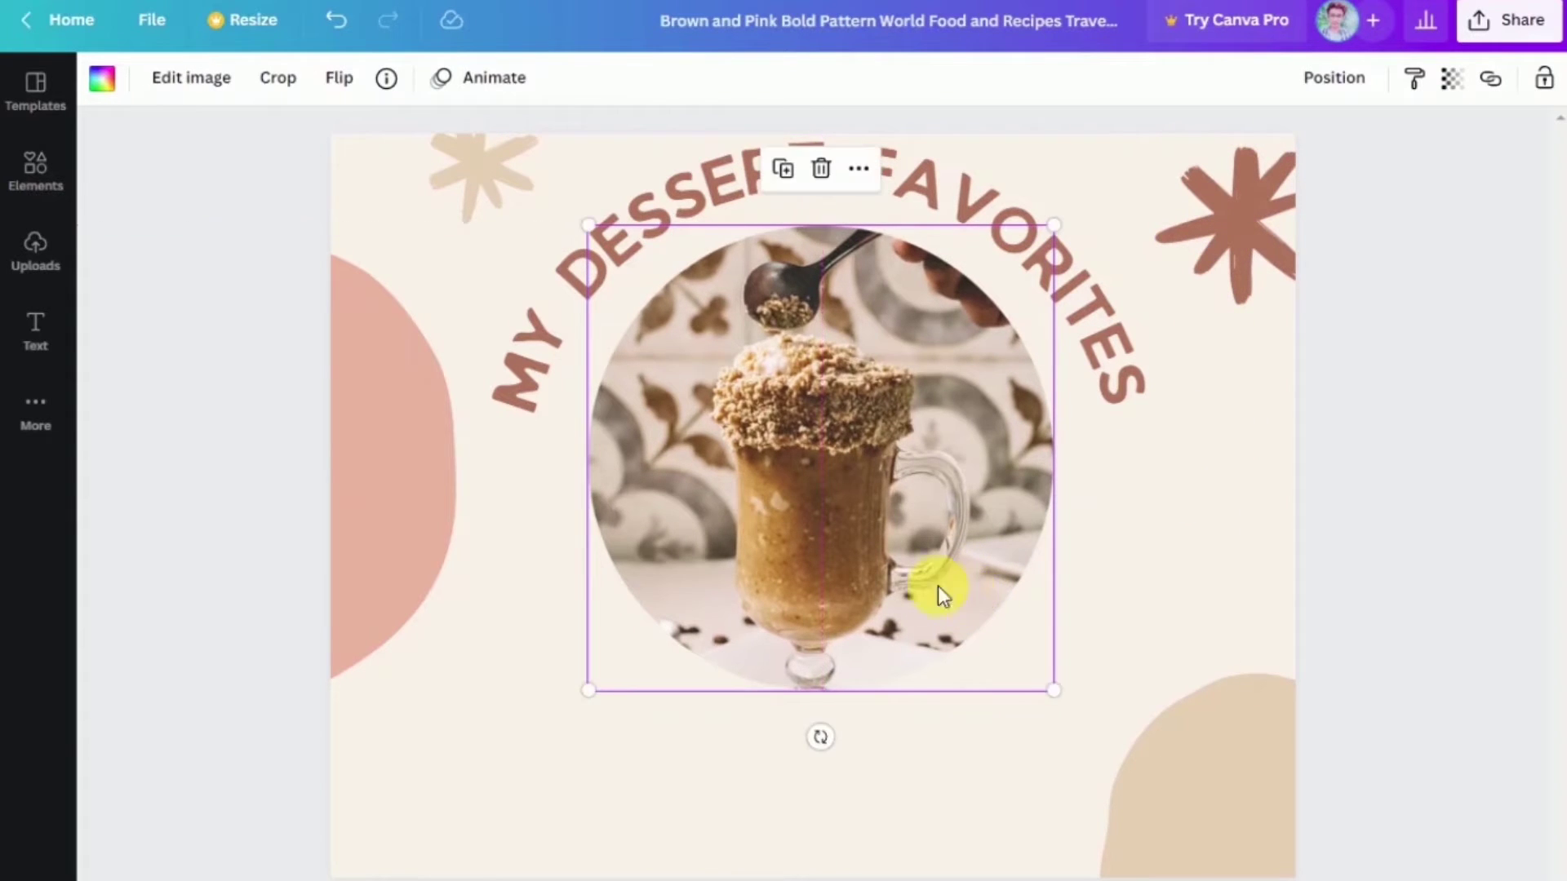
Check Uploads without adding media, then nudge the photo circle and curved title down-right.
click(33, 277)
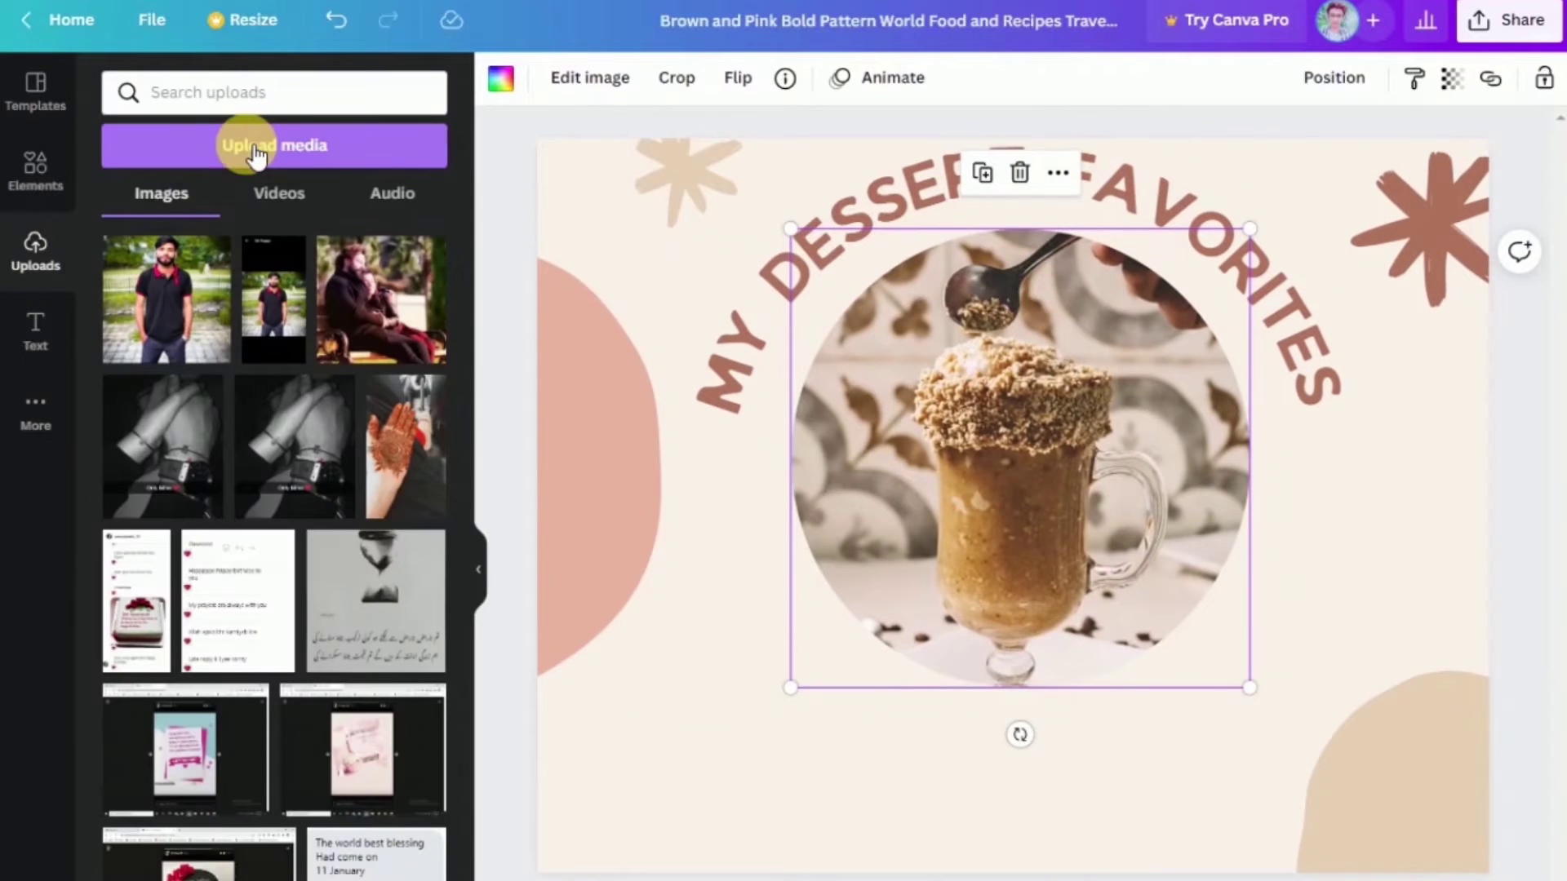
click(255, 160)
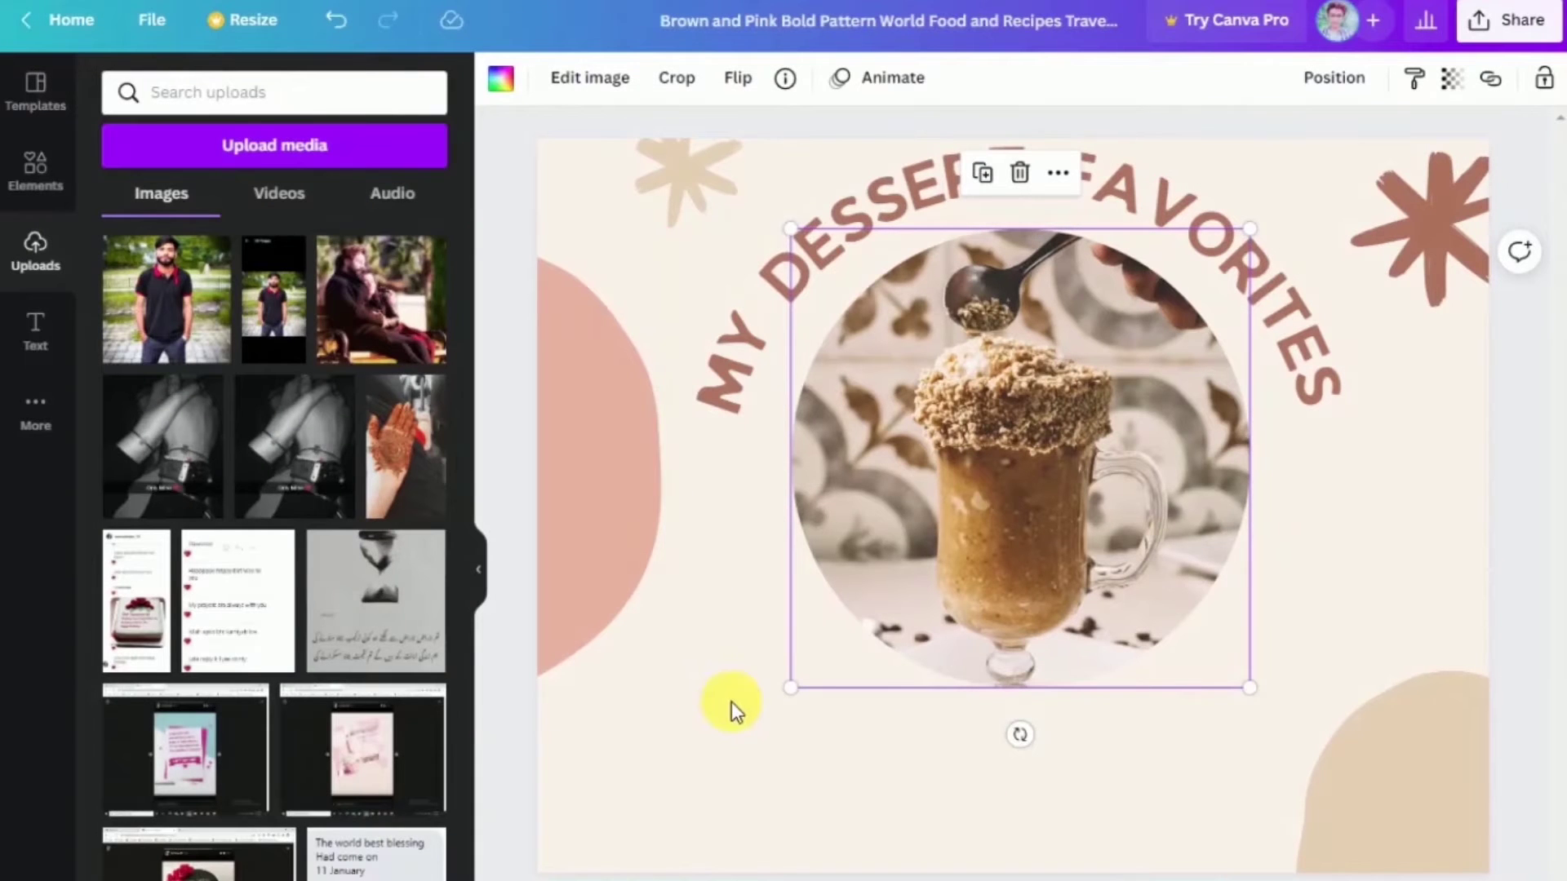
click(731, 704)
click(490, 571)
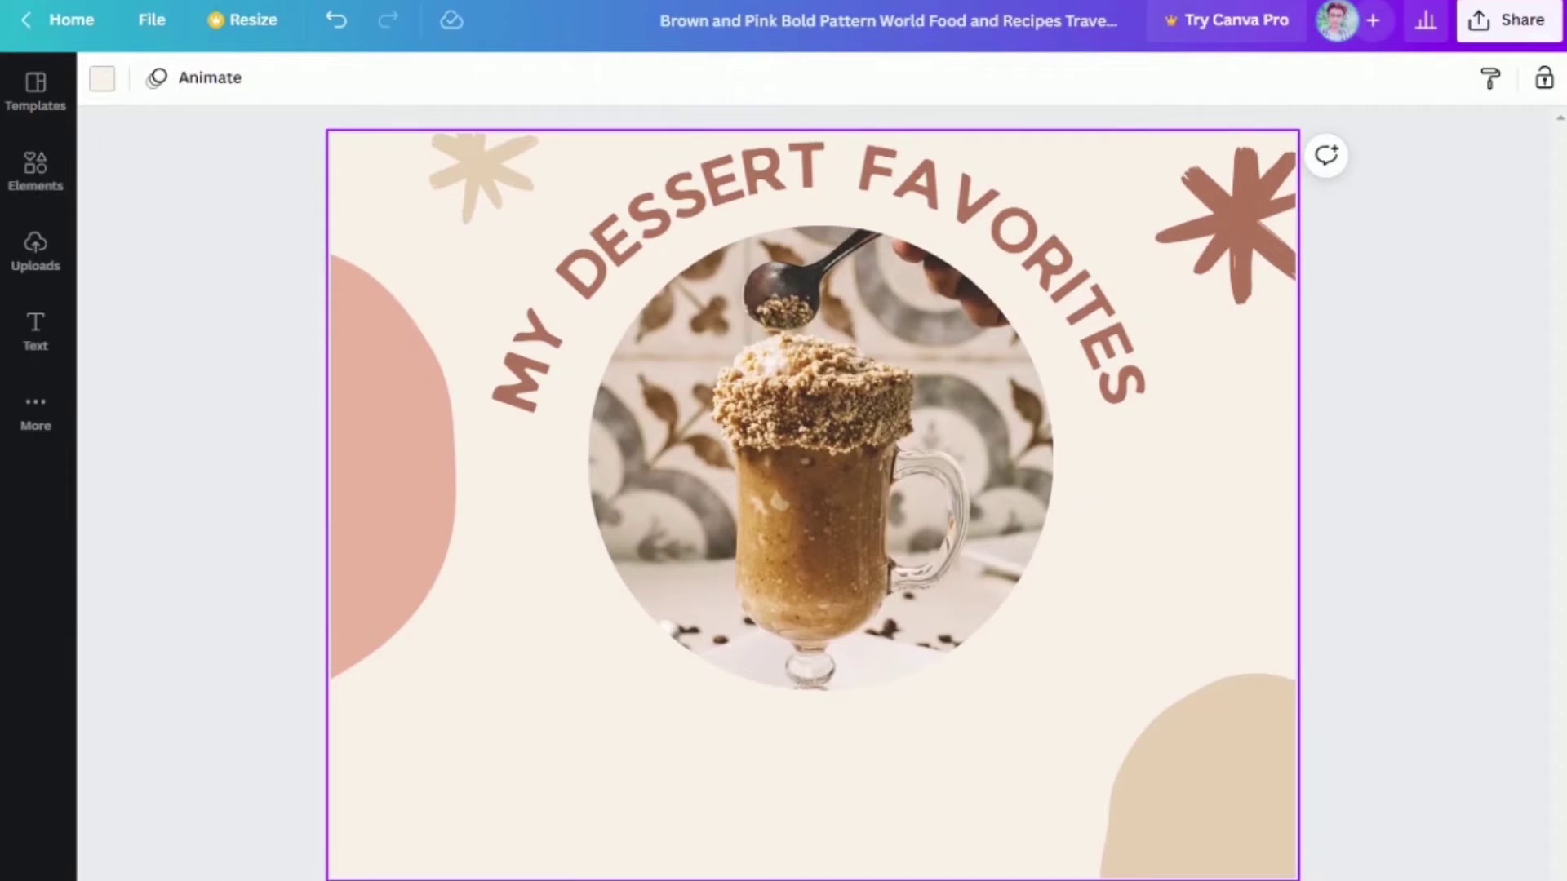
mouse_move(786, 497)
mouse_down()
mouse_move(820, 500)
mouse_move(808, 478)
mouse_up()
drag(969, 193, 978, 213)
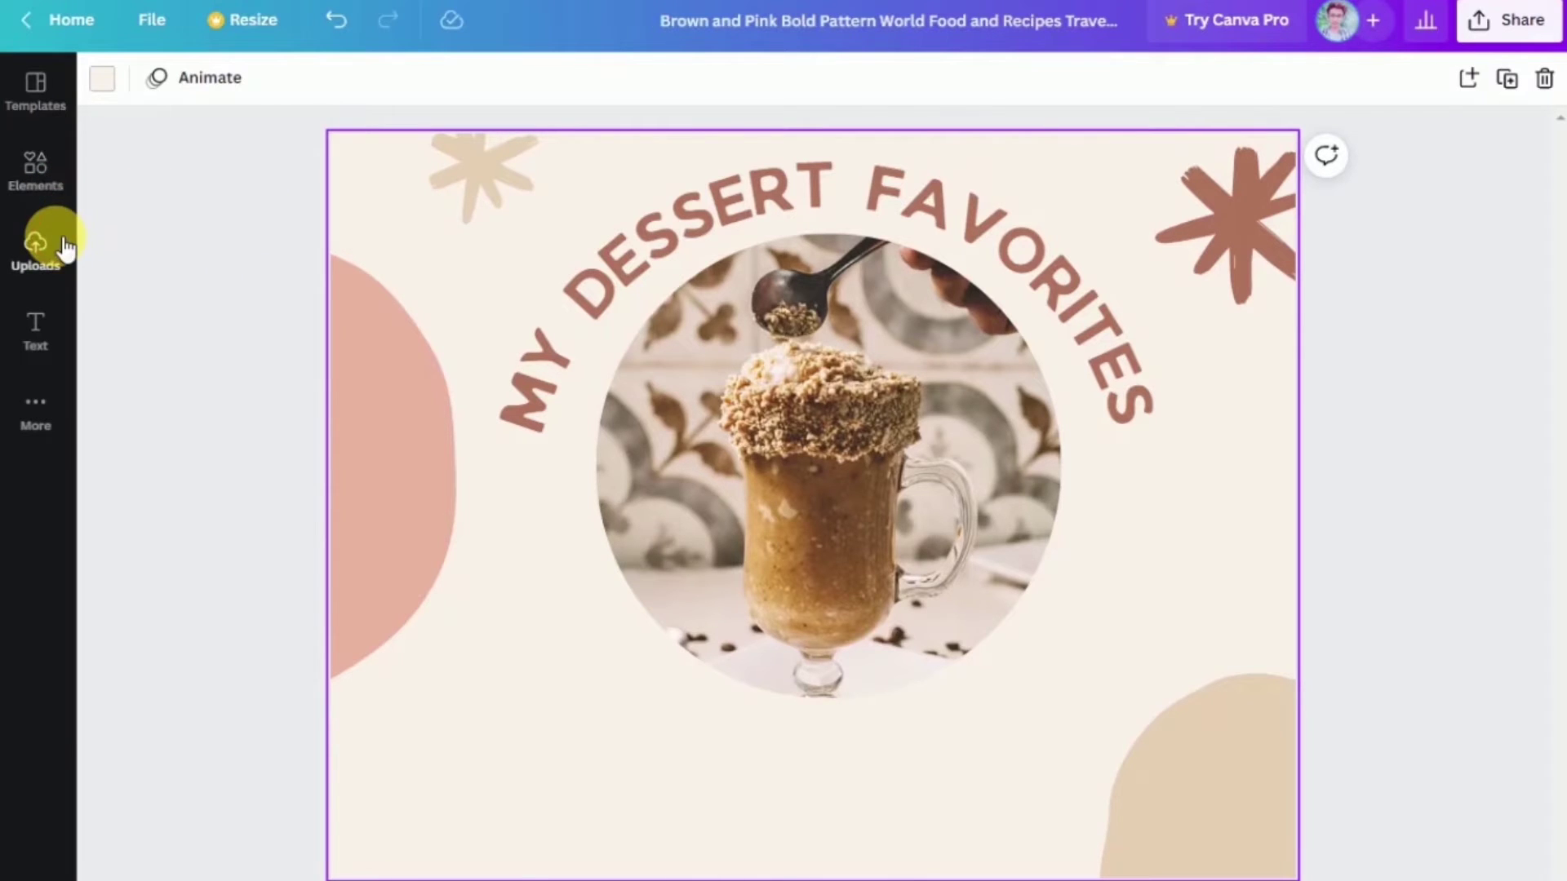
Add the crossed-forks hexagon graphic from an Elements search for 'food'.
click(36, 245)
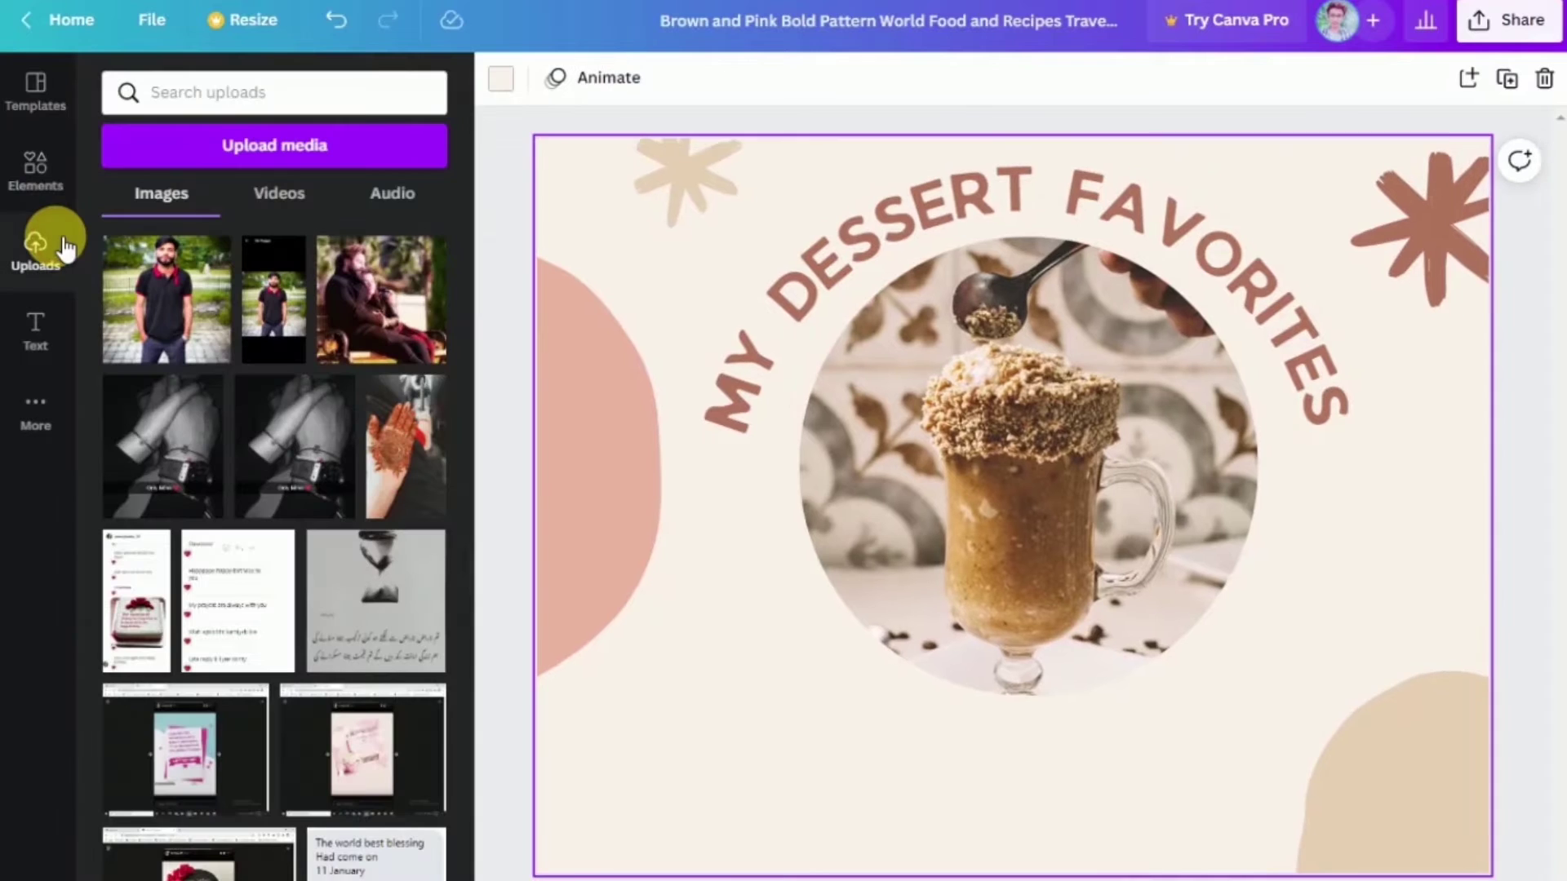
click(43, 169)
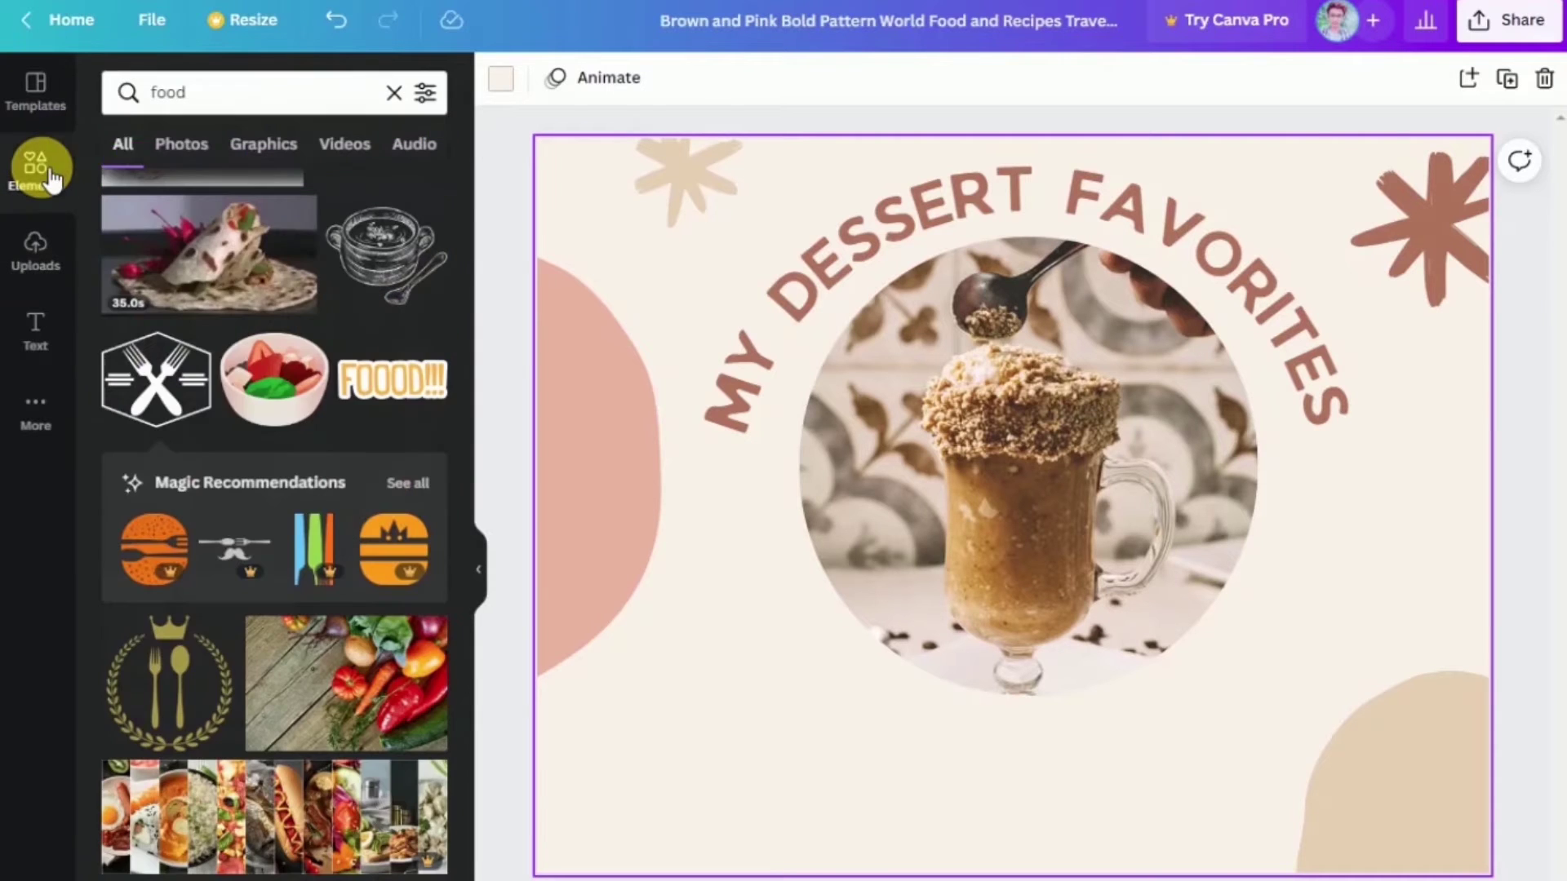
click(387, 91)
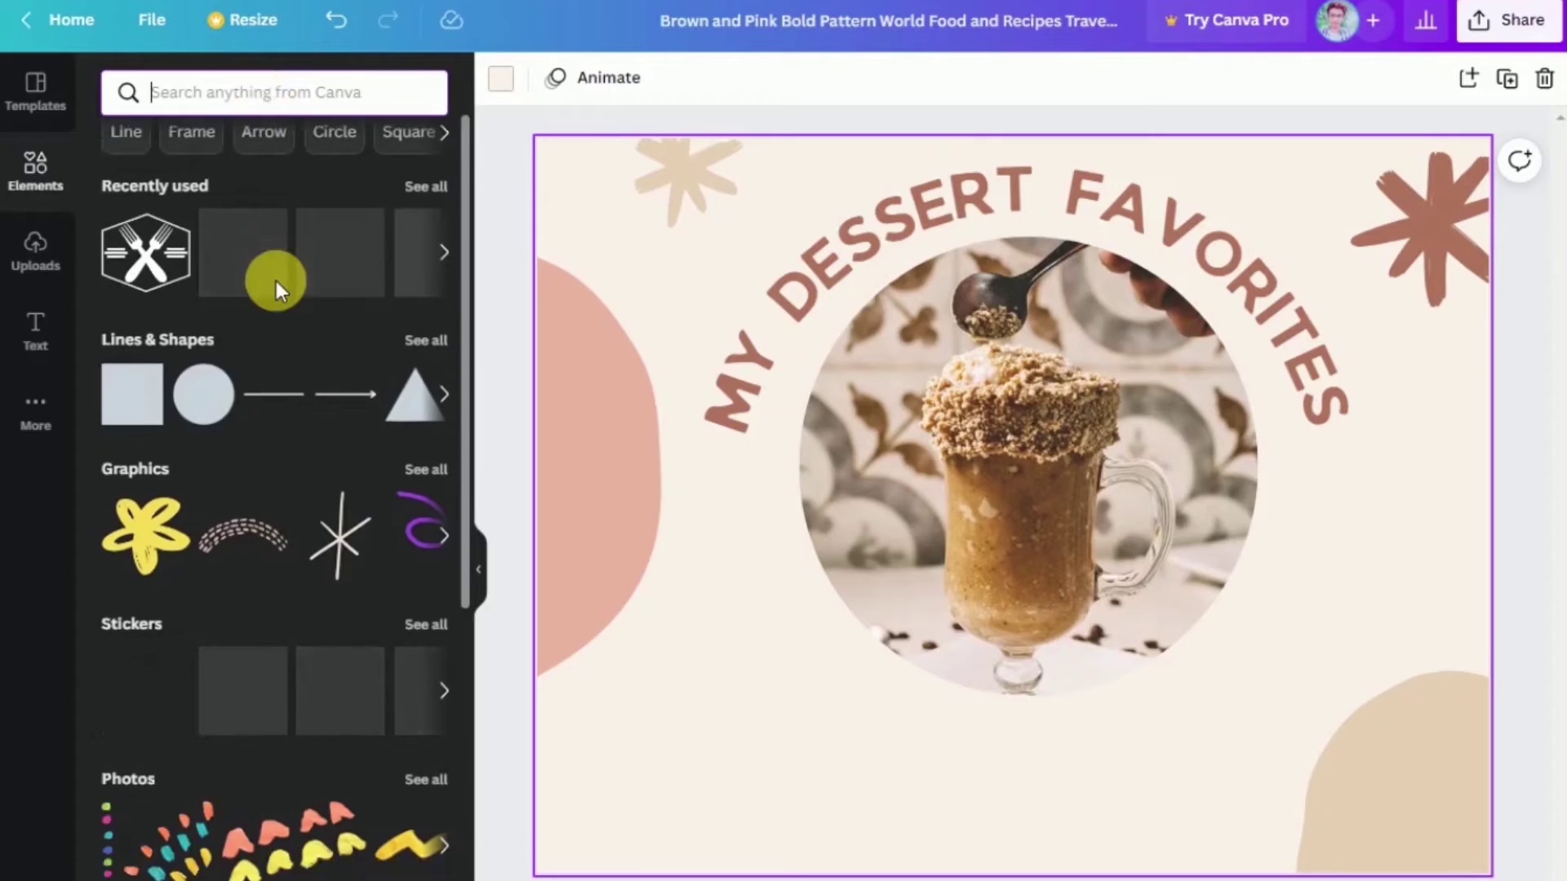
scroll(273, 280, down, 5)
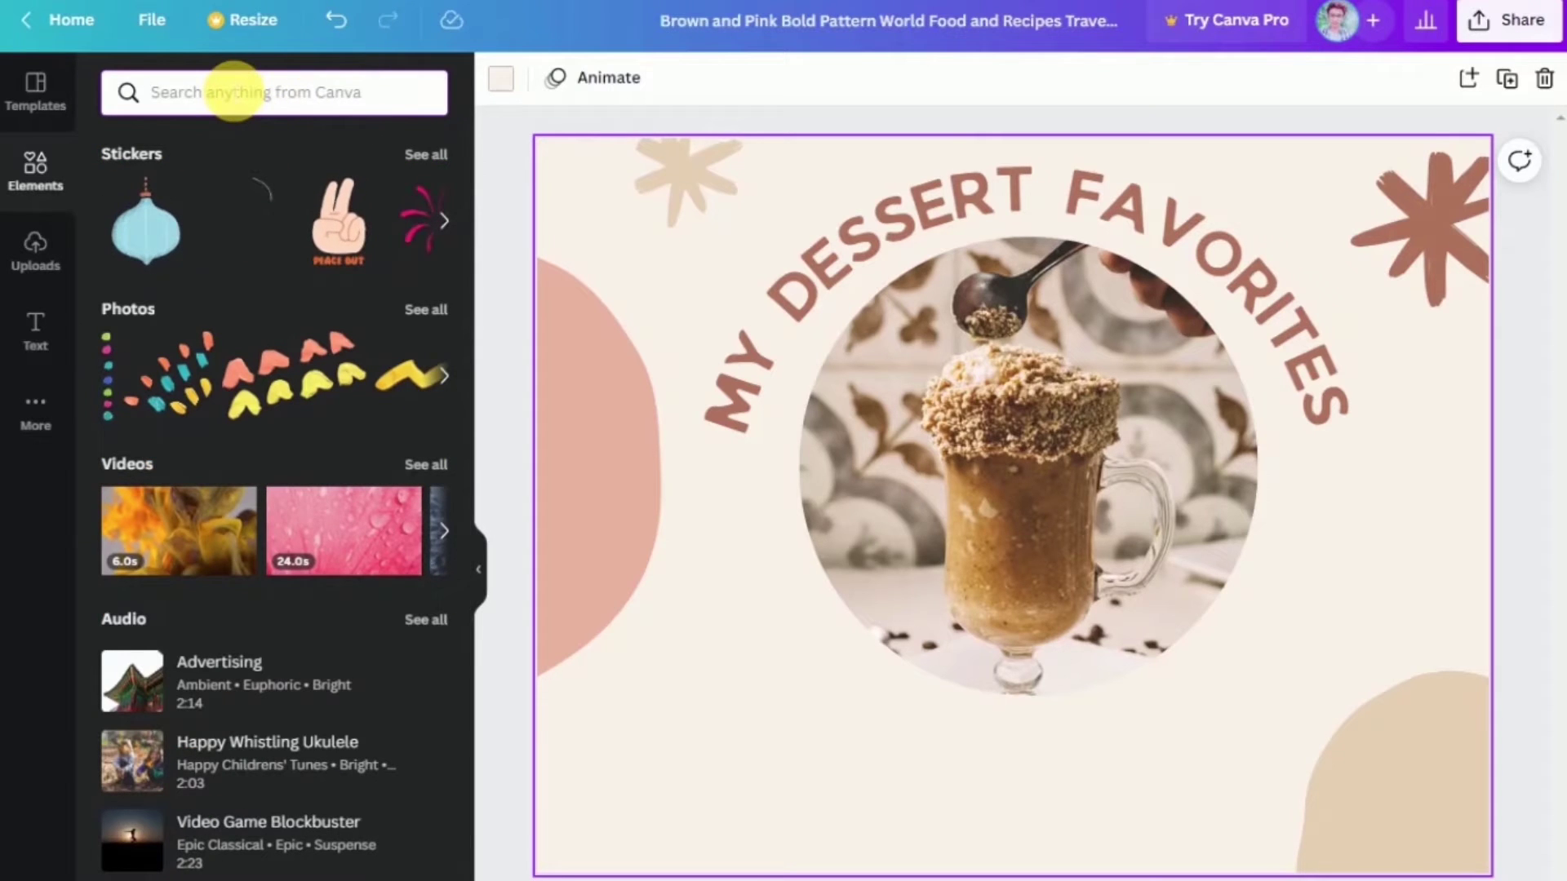
text(f)
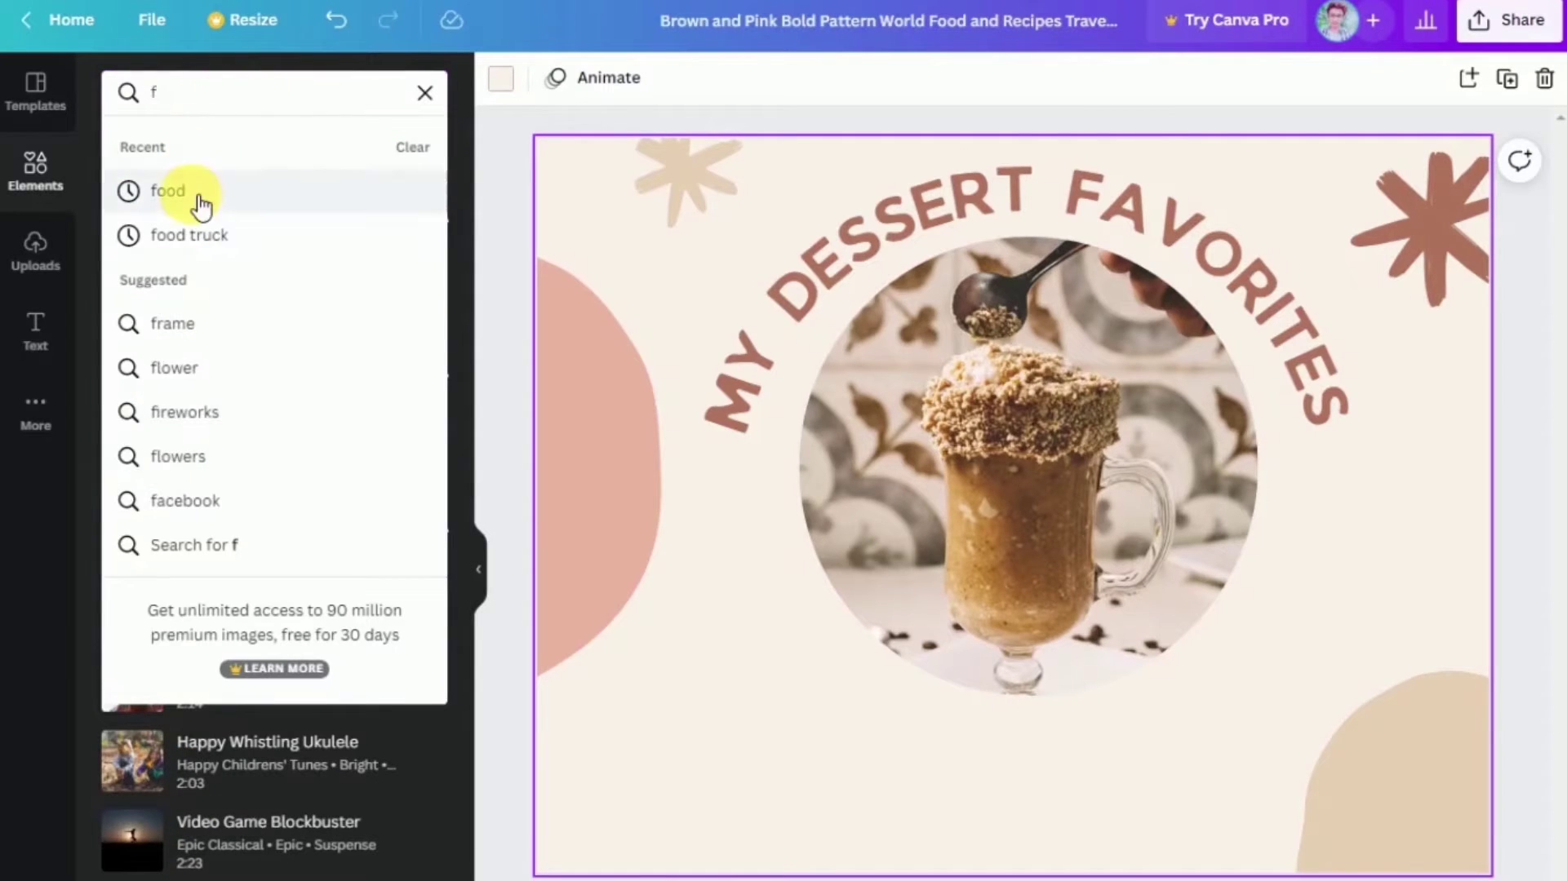
click(188, 193)
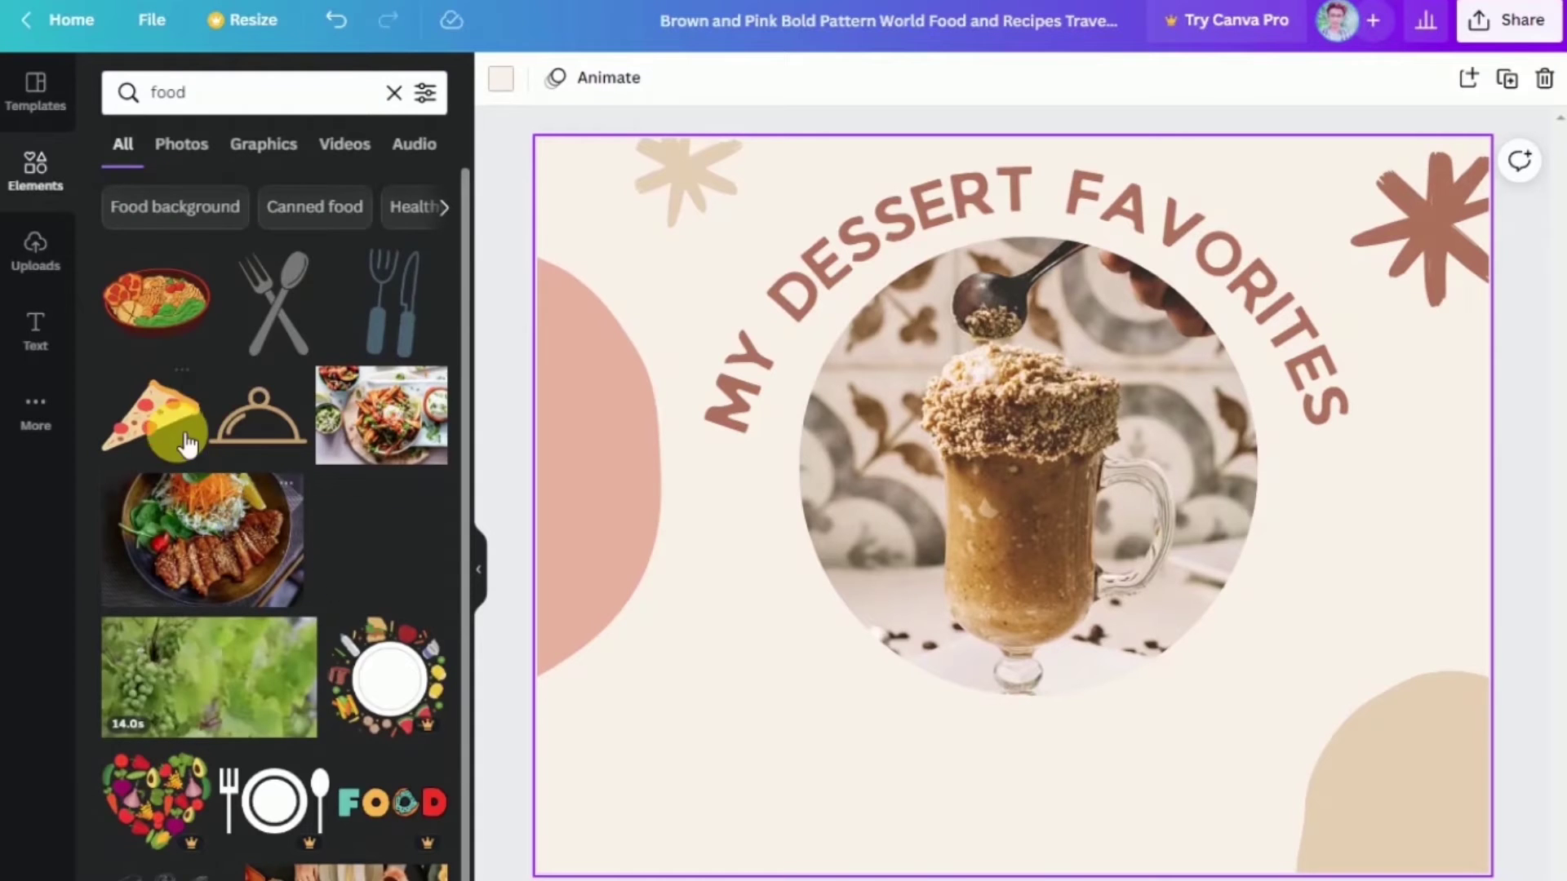
scroll(245, 521, down, 2)
scroll(245, 521, down, 10)
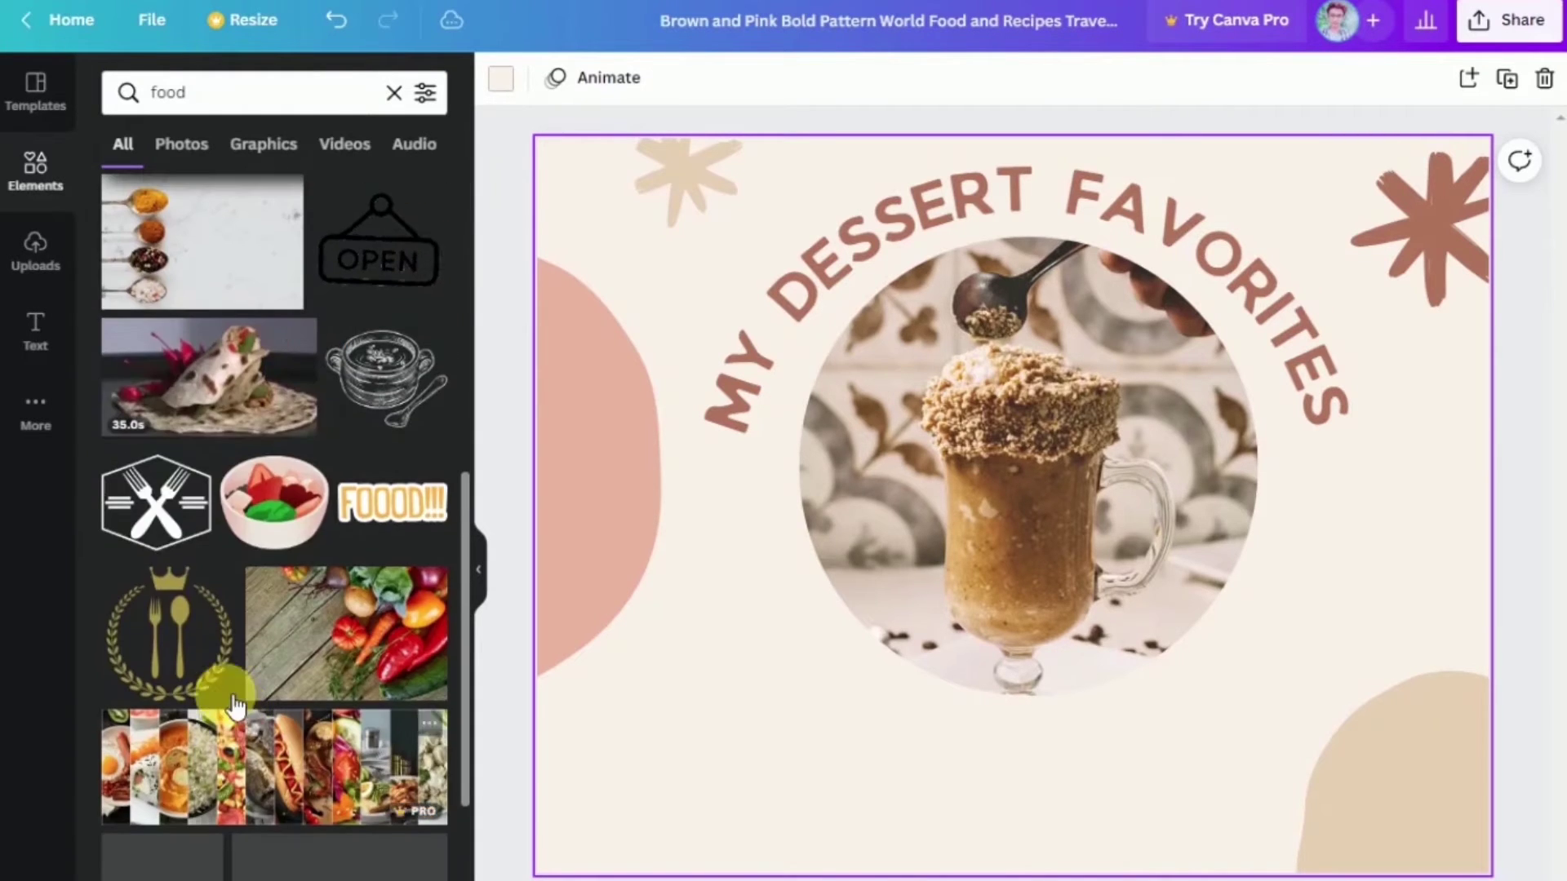
click(168, 539)
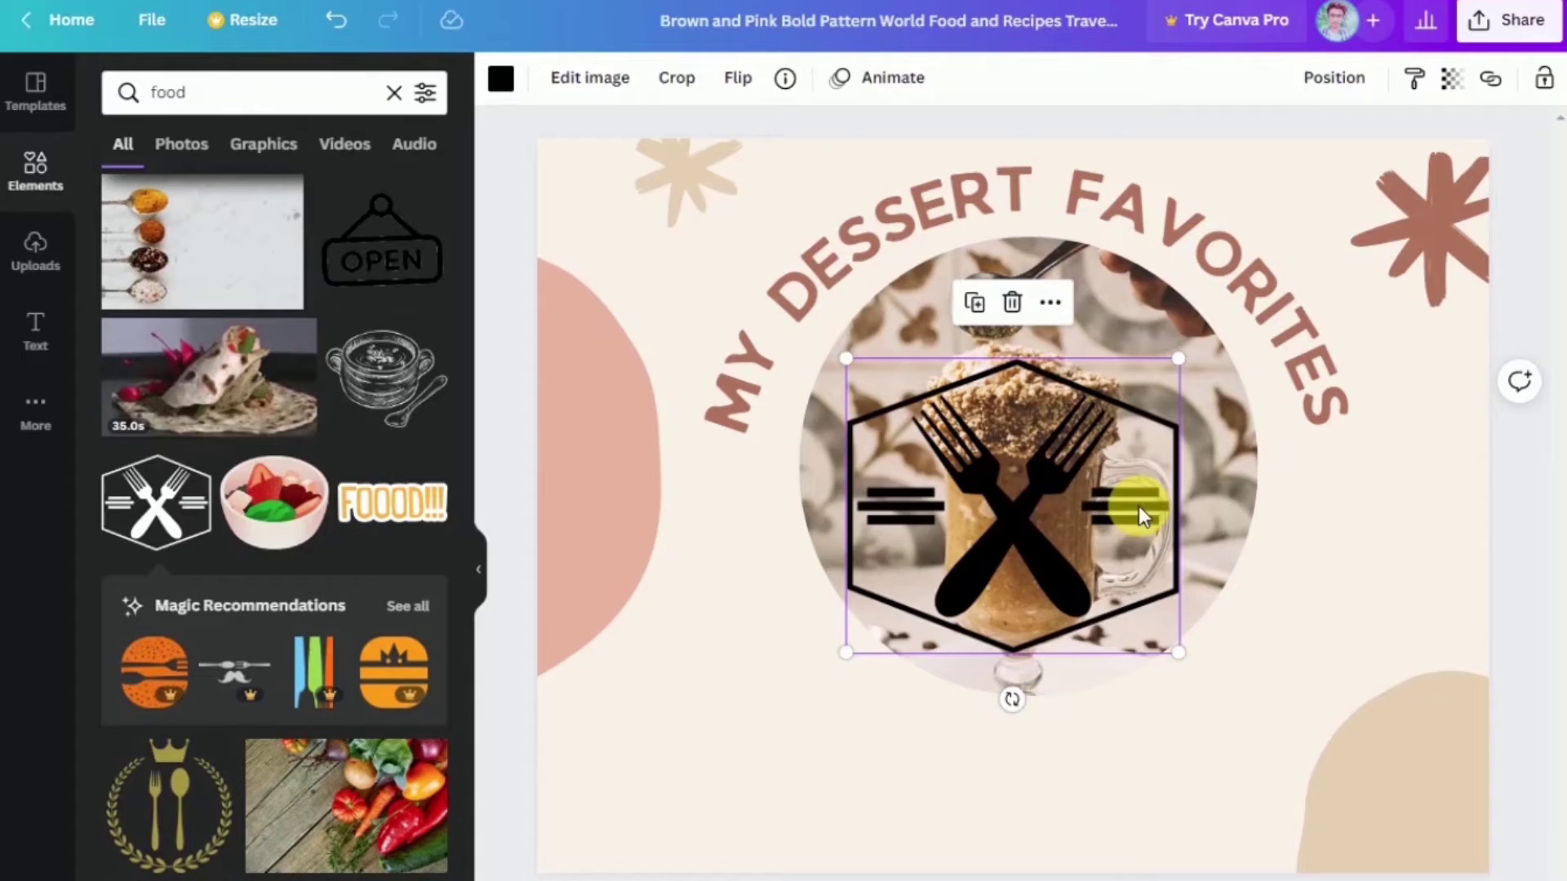
Shrink the forks emblem and place it below the dessert photo circle.
drag(1094, 583, 1095, 771)
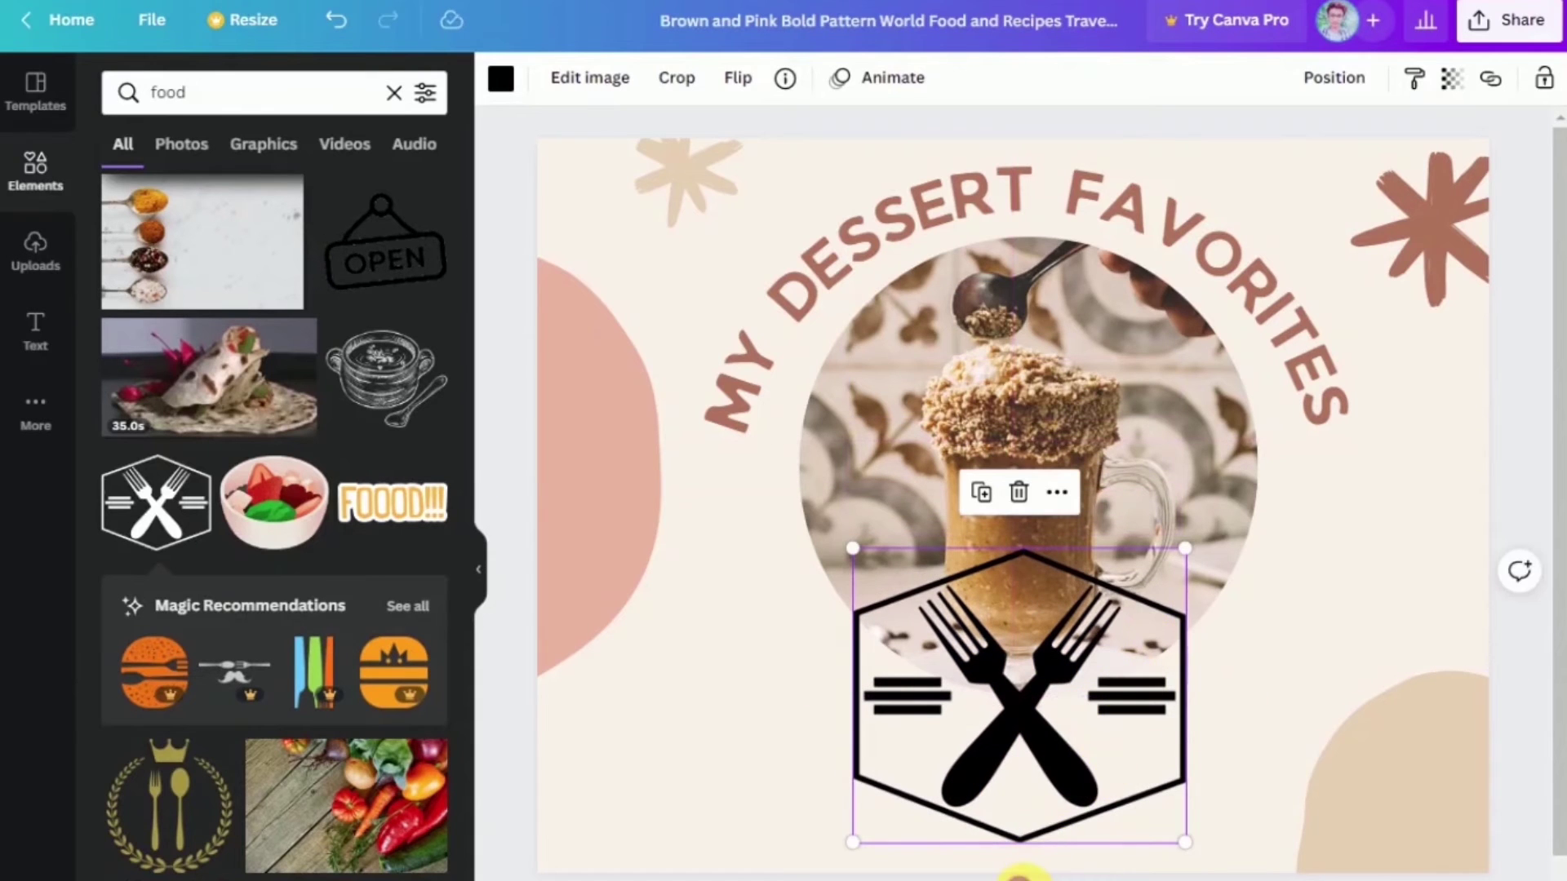
mouse_move(1020, 875)
mouse_down()
mouse_move(1119, 840)
mouse_move(1172, 566)
mouse_move(1183, 727)
mouse_move(1151, 829)
mouse_move(1027, 858)
mouse_up()
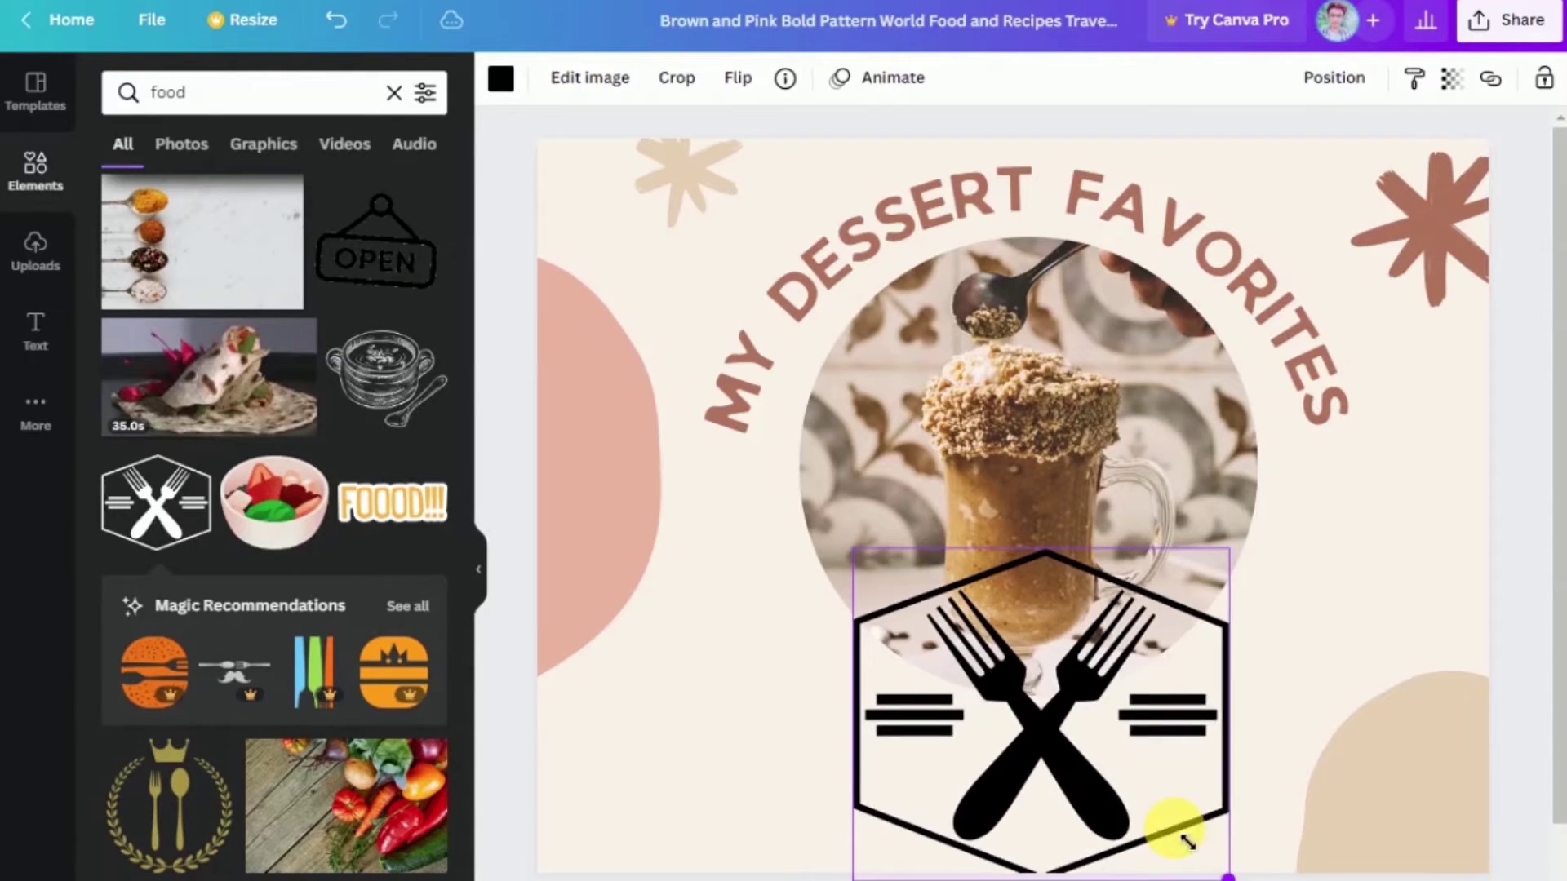
drag(1184, 840, 1141, 730)
drag(978, 676, 1035, 798)
Recolour the forks emblem with the brown photo colour.
click(501, 79)
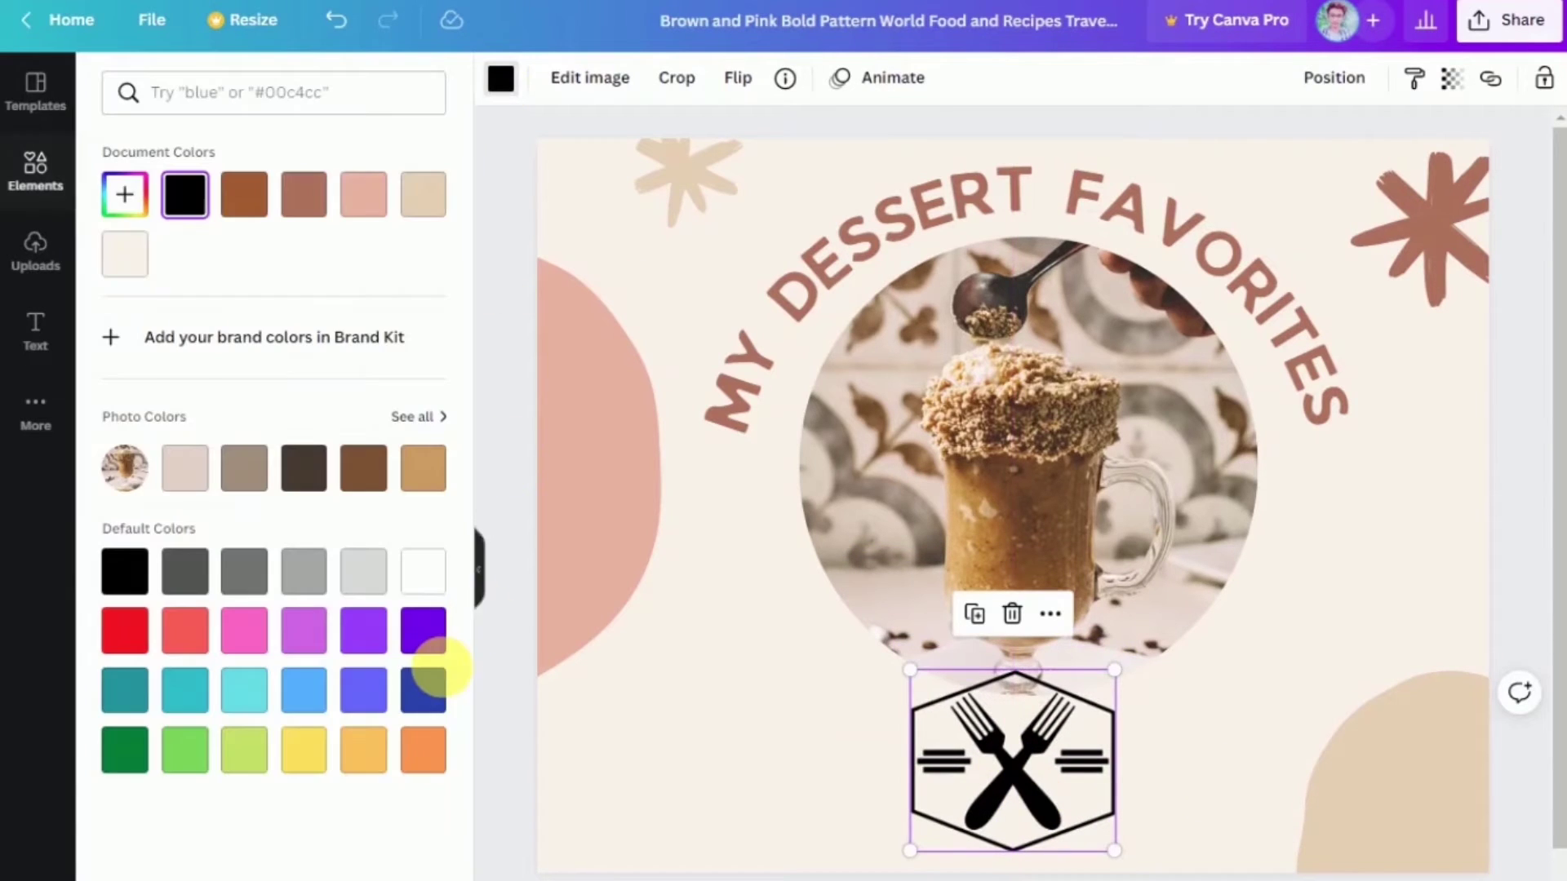
click(437, 686)
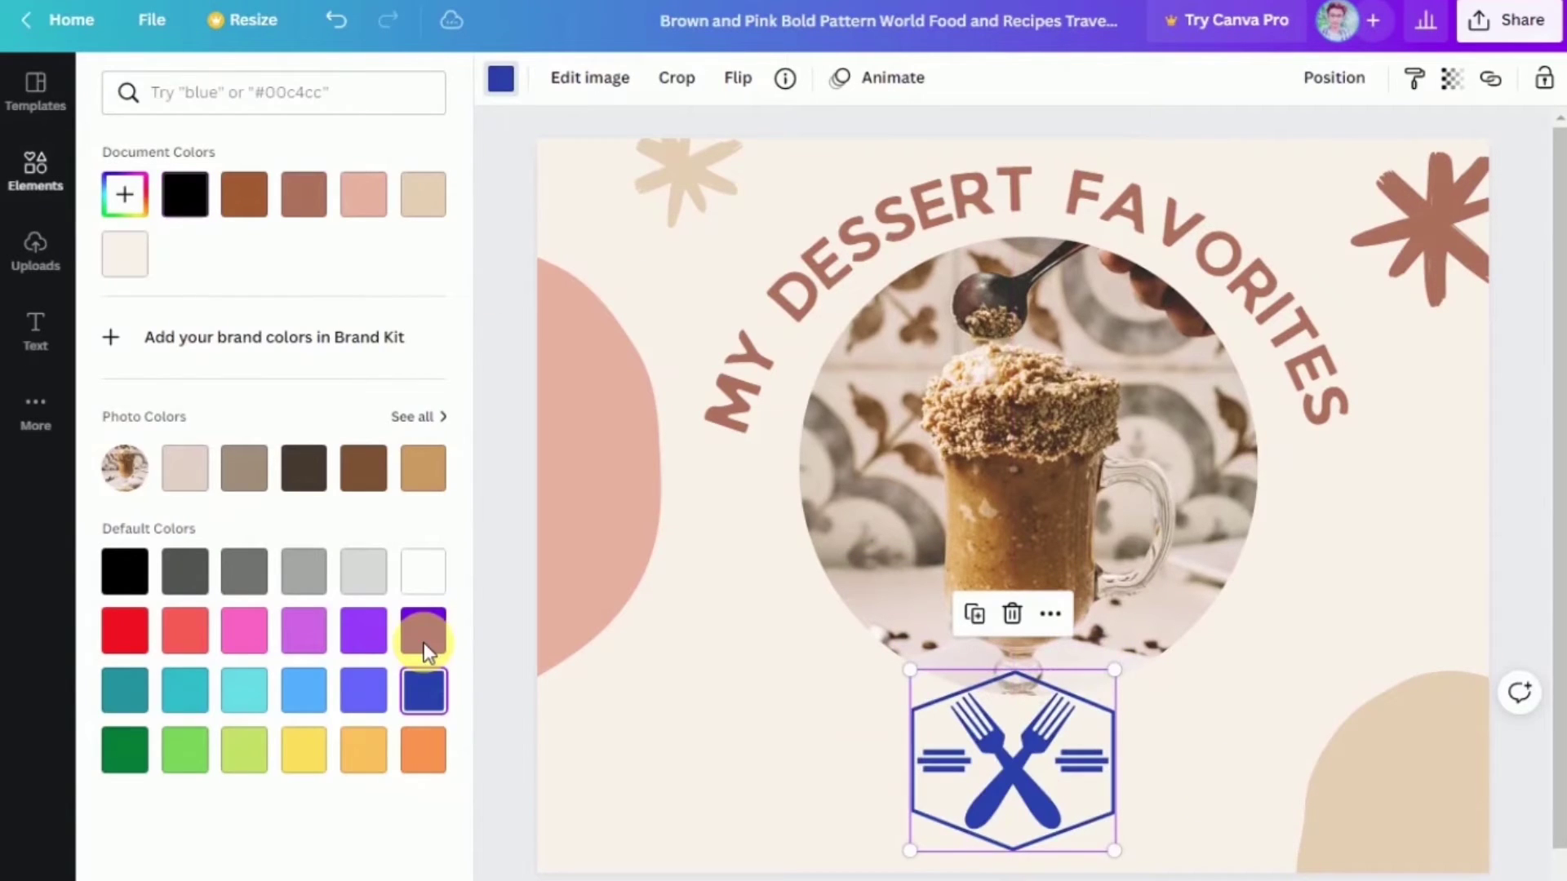
click(365, 471)
click(1112, 733)
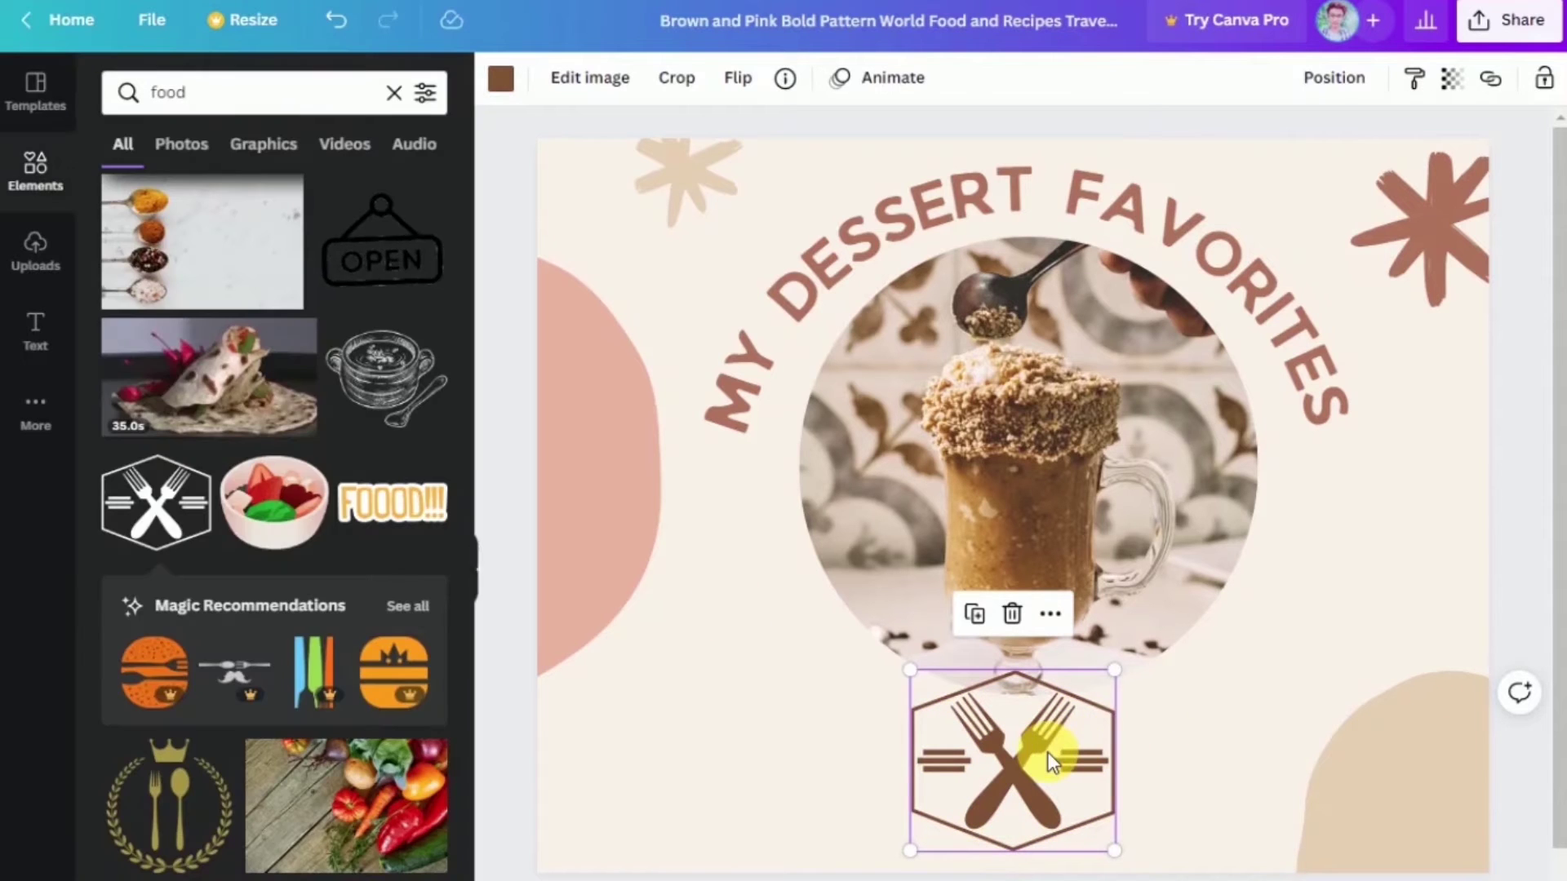
click(481, 572)
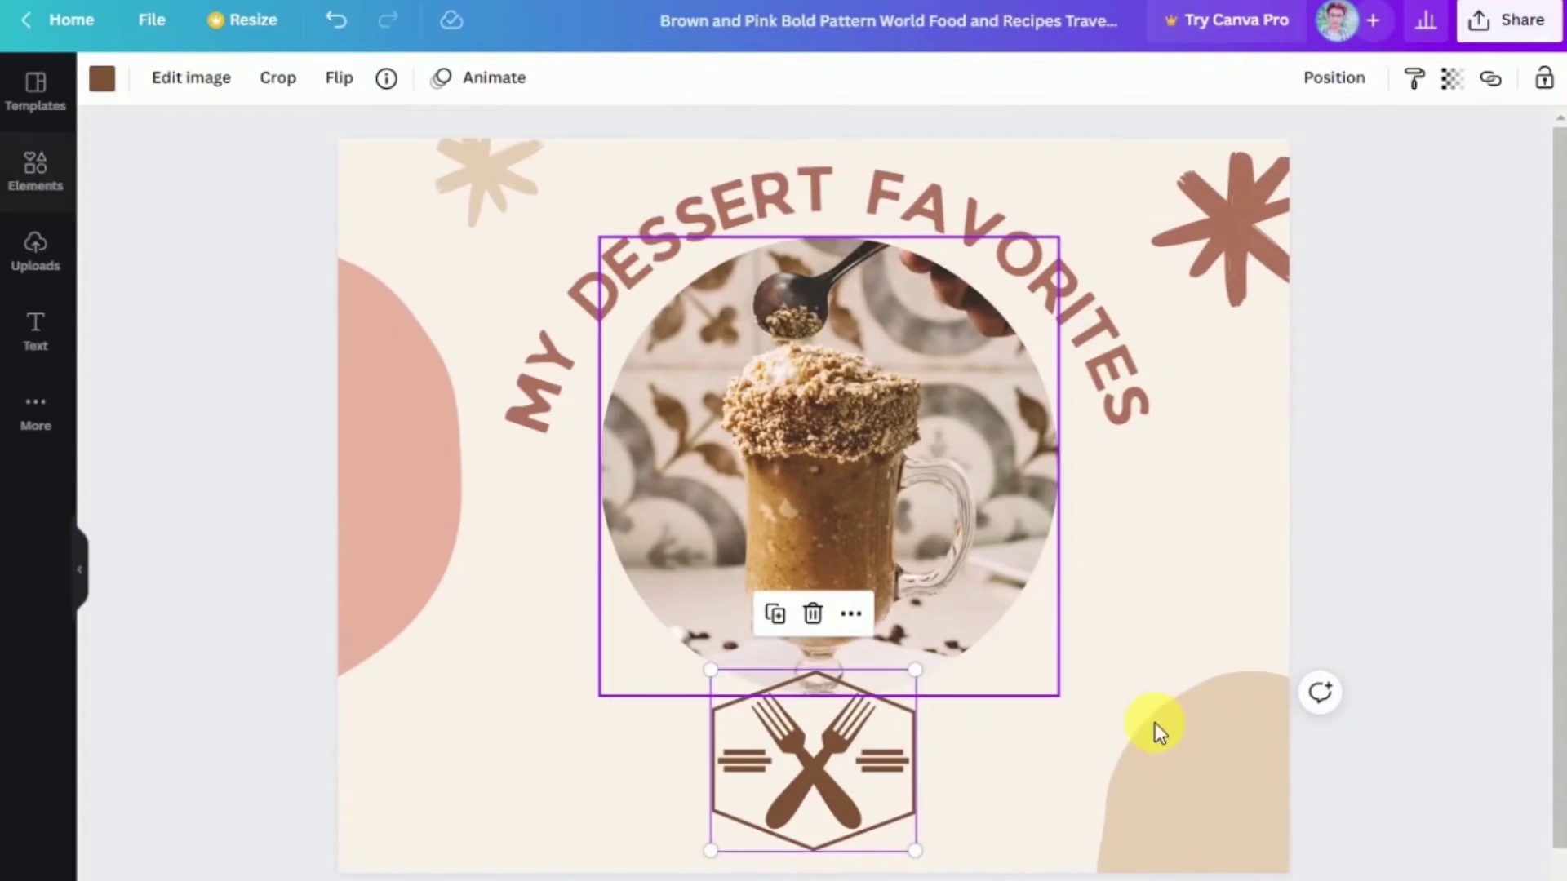
Shrink the forks emblem and centre it horizontally near the cover's bottom edge.
drag(917, 673, 854, 790)
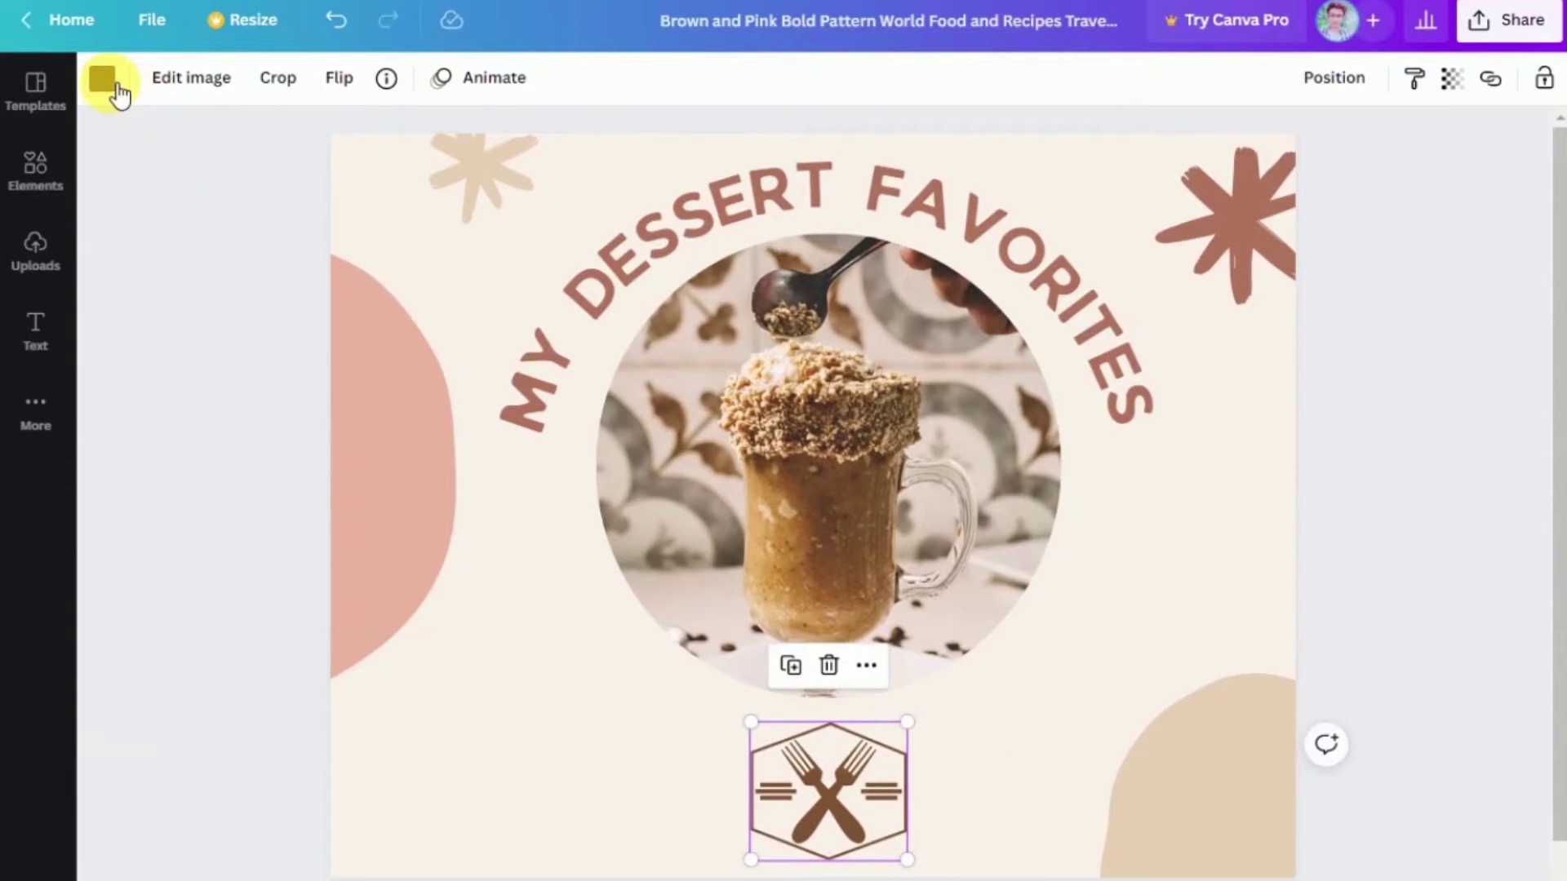
click(963, 756)
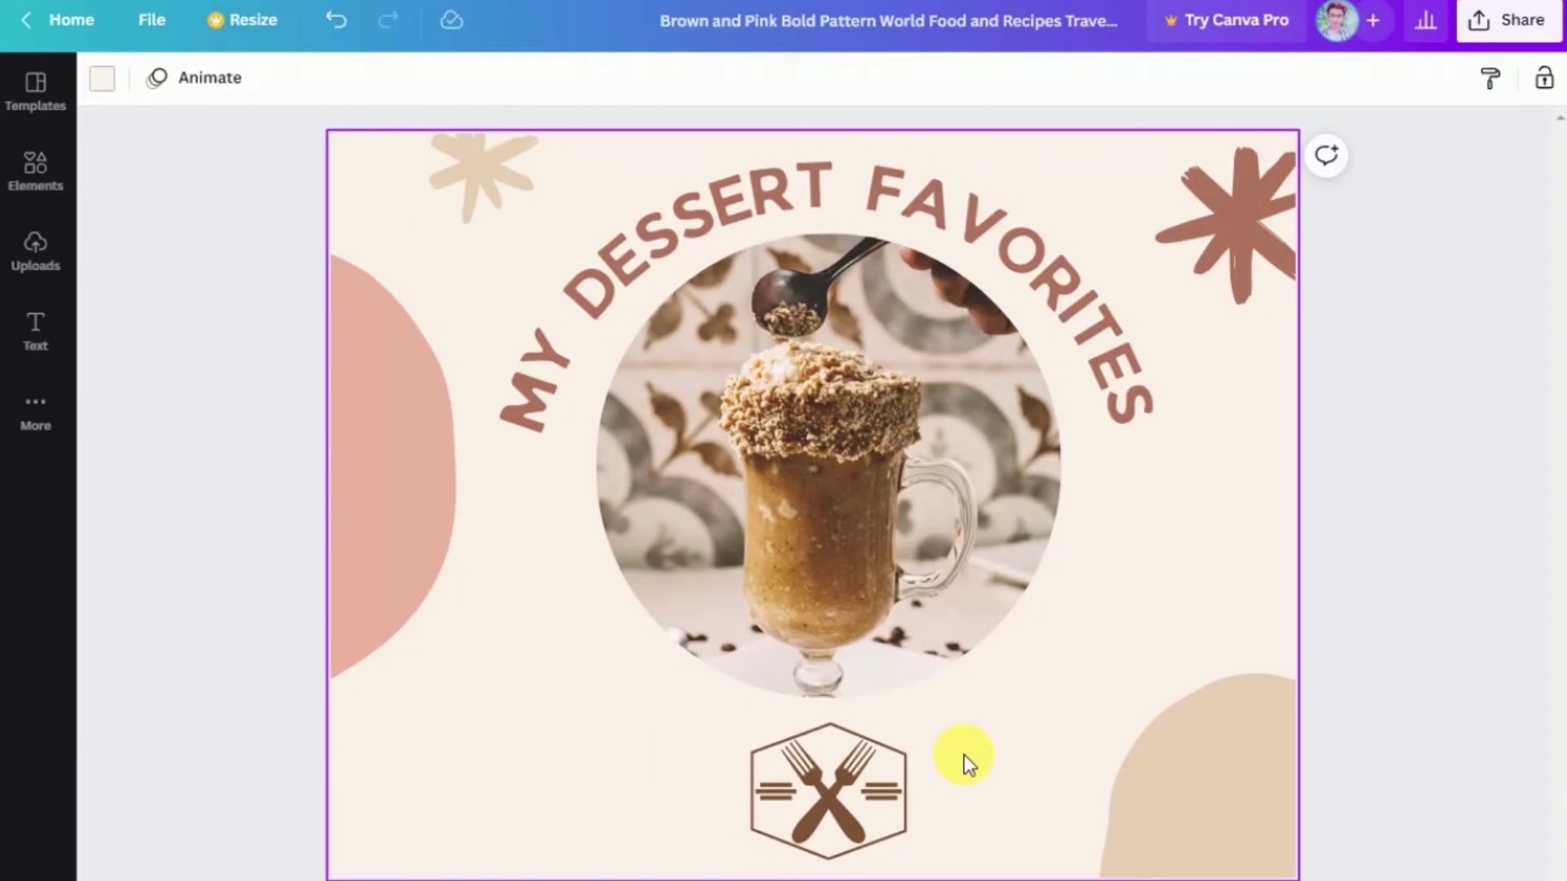
mouse_move(889, 798)
mouse_down()
mouse_move(726, 742)
mouse_move(843, 825)
mouse_move(868, 794)
mouse_up()
mouse_move(896, 727)
mouse_down()
mouse_move(923, 723)
mouse_move(938, 685)
mouse_move(904, 715)
mouse_up()
drag(867, 794, 866, 790)
drag(916, 723, 882, 733)
mouse_move(861, 800)
mouse_down()
mouse_move(873, 796)
mouse_move(831, 798)
mouse_move(853, 796)
mouse_up()
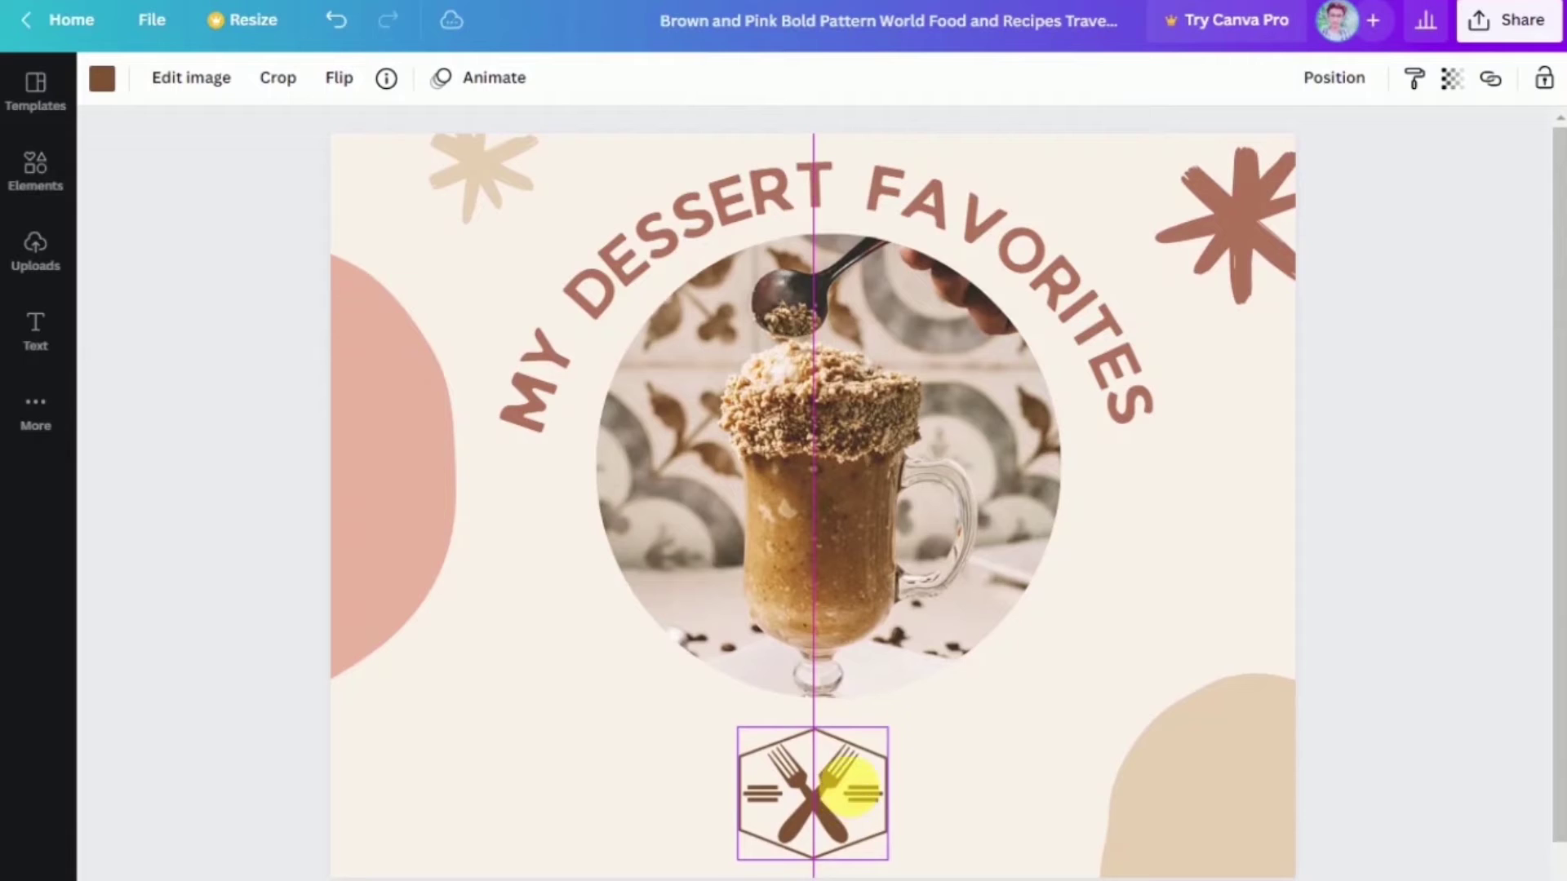
Nudge the photo circle down, refine the emblem's size, and centre both horizontally.
drag(889, 634, 890, 644)
click(883, 759)
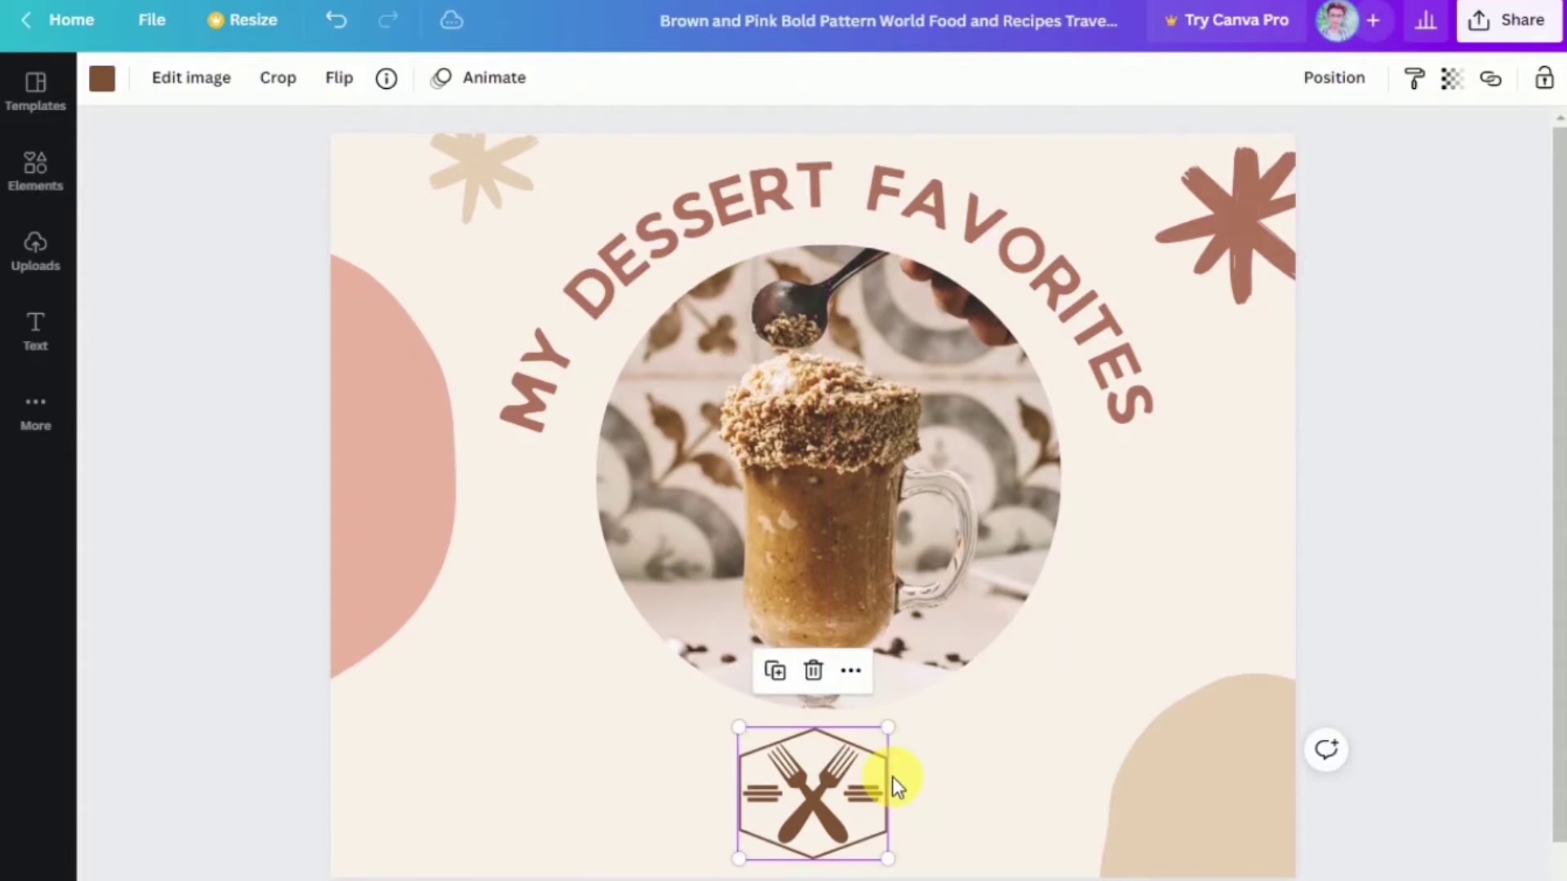
drag(889, 728, 892, 717)
drag(868, 787, 878, 804)
click(972, 766)
click(866, 630)
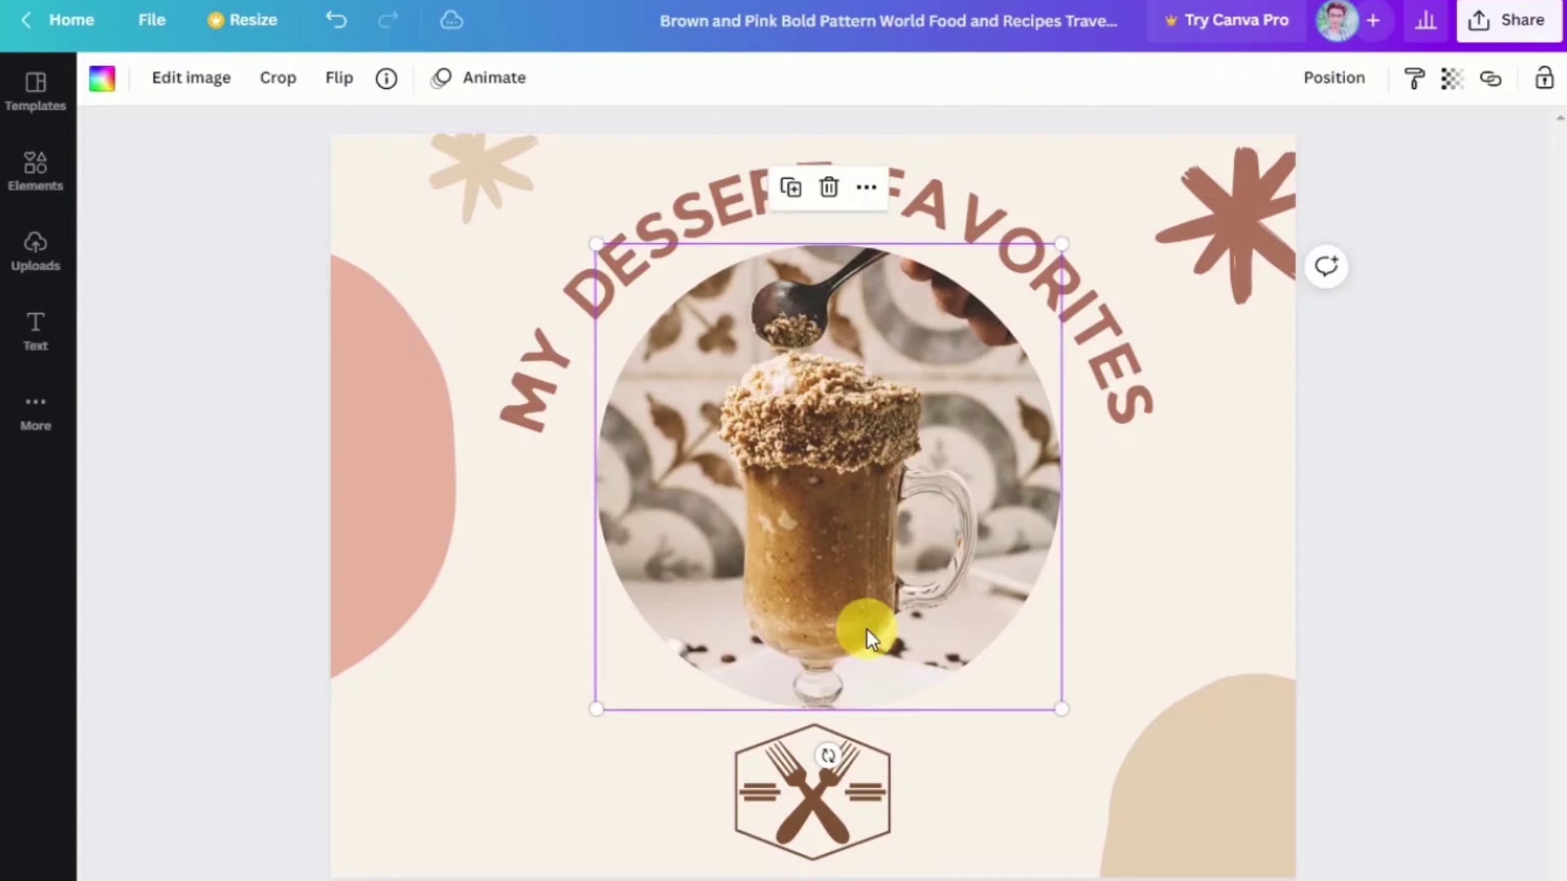
drag(867, 630, 969, 640)
click(1051, 735)
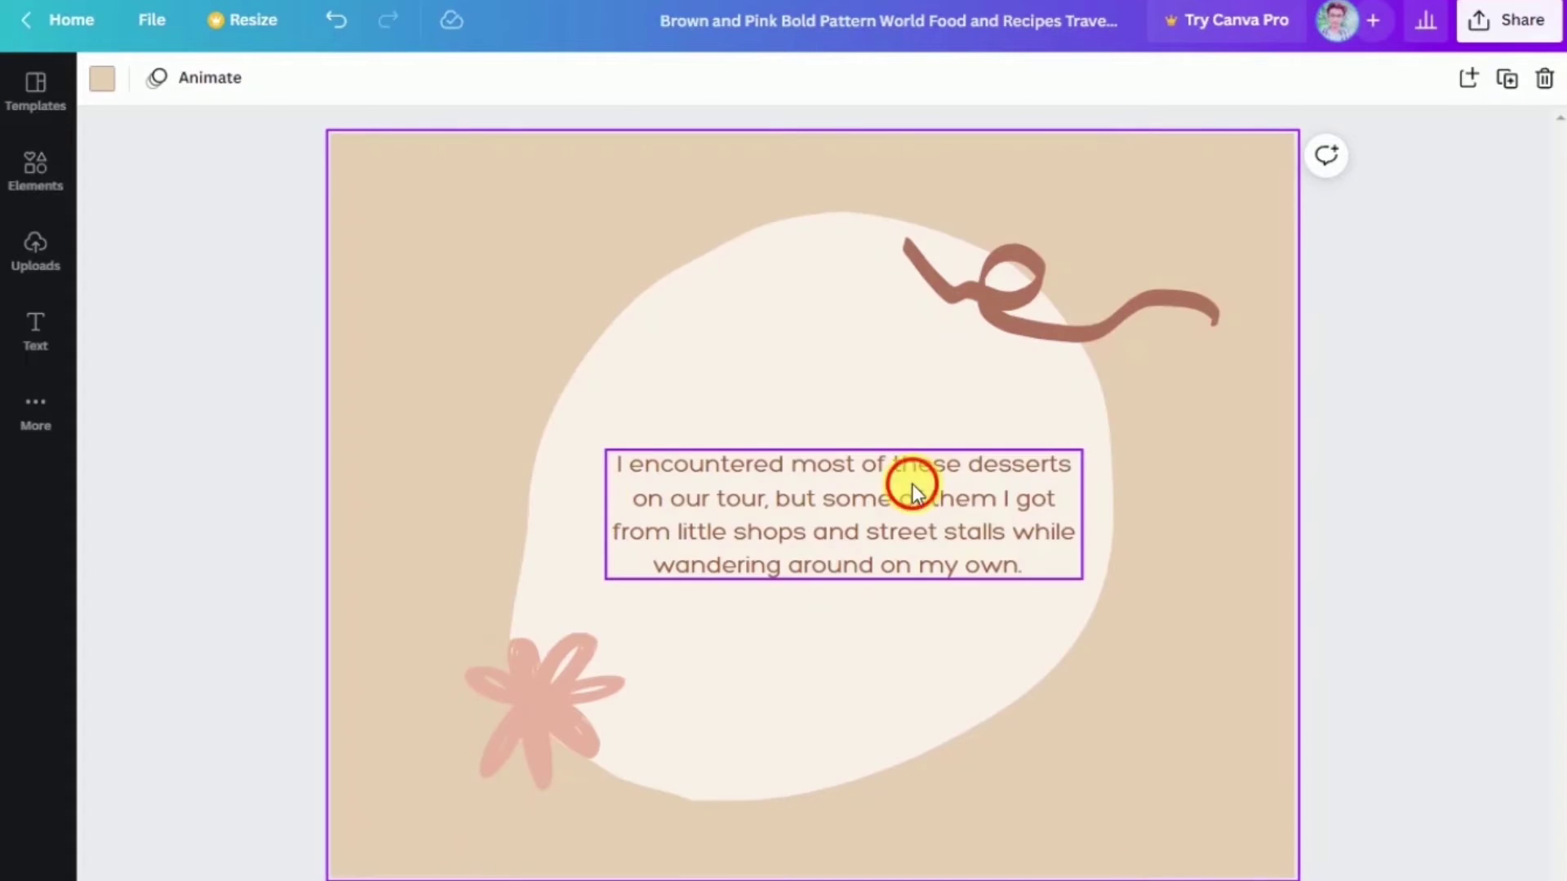
Nudge the paragraph on the text page up slightly.
double_click(919, 490)
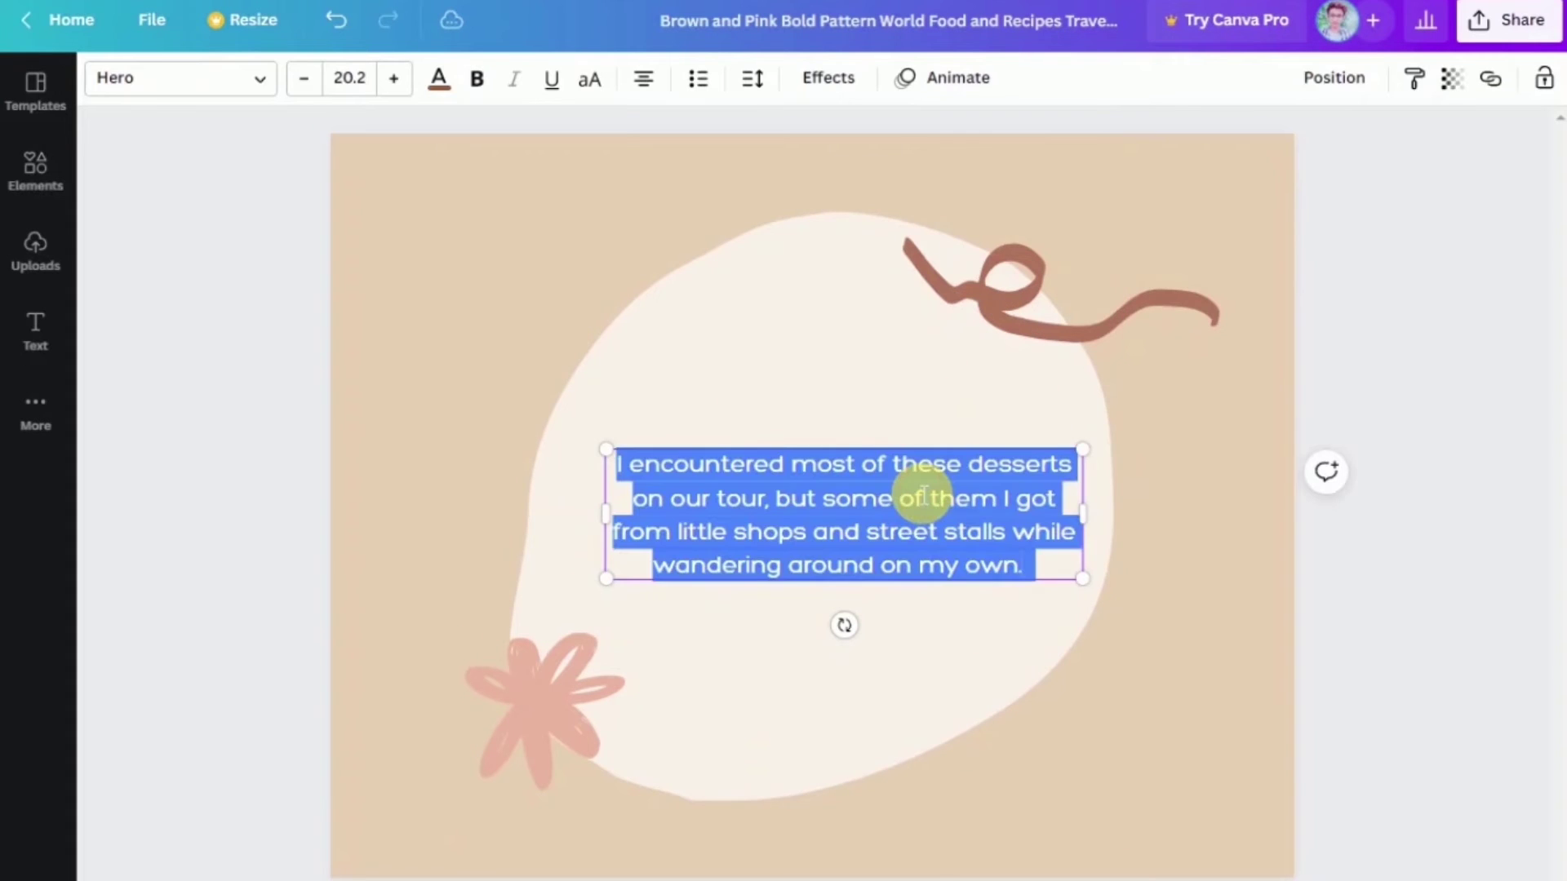
click(968, 618)
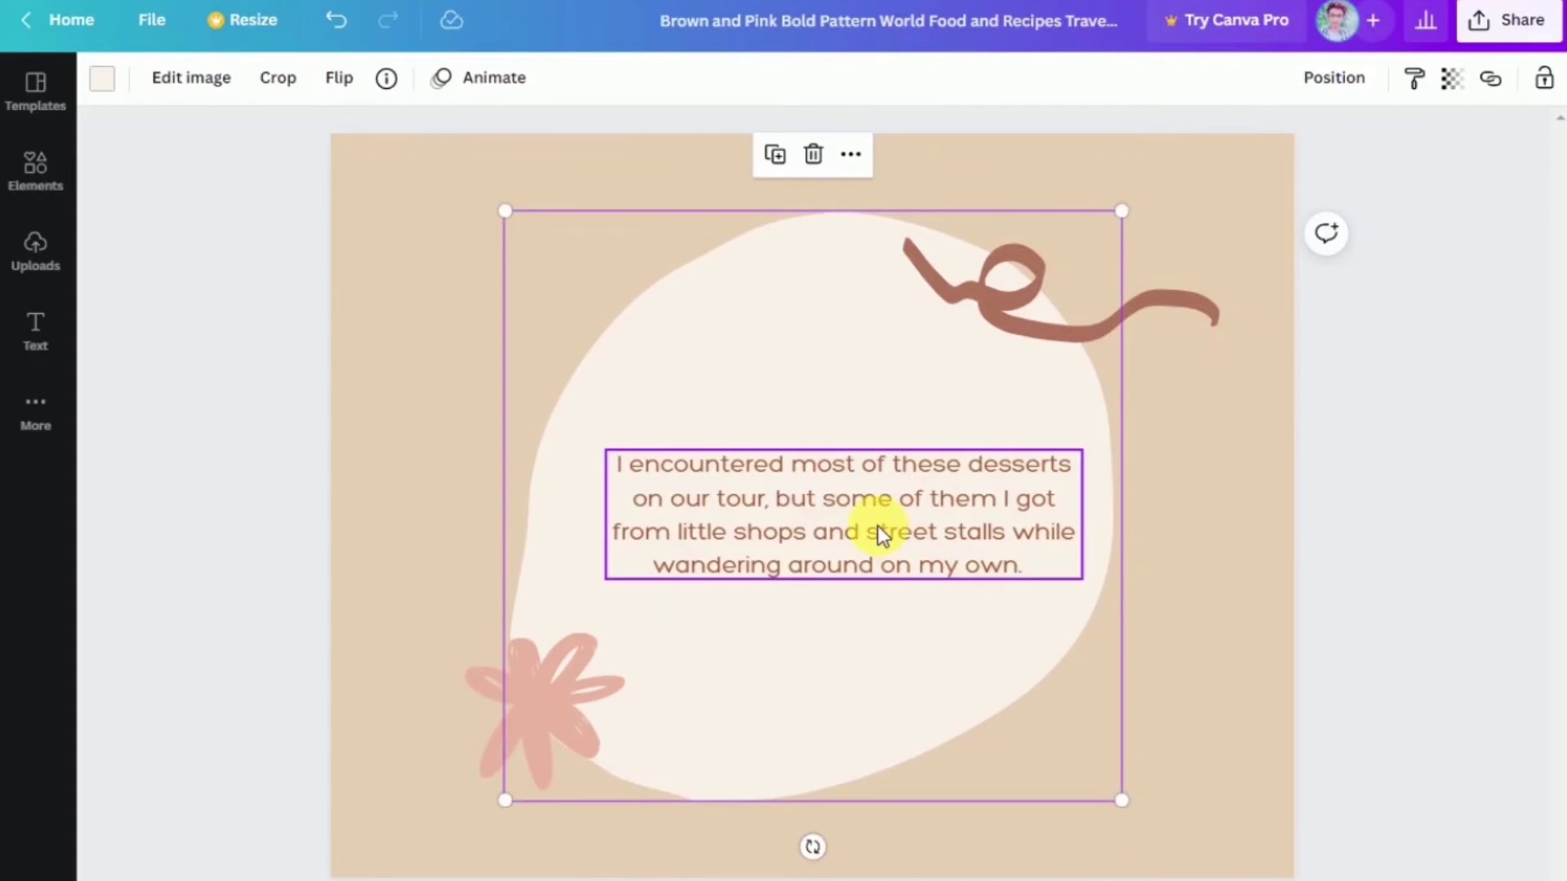
drag(879, 527, 882, 518)
click(935, 623)
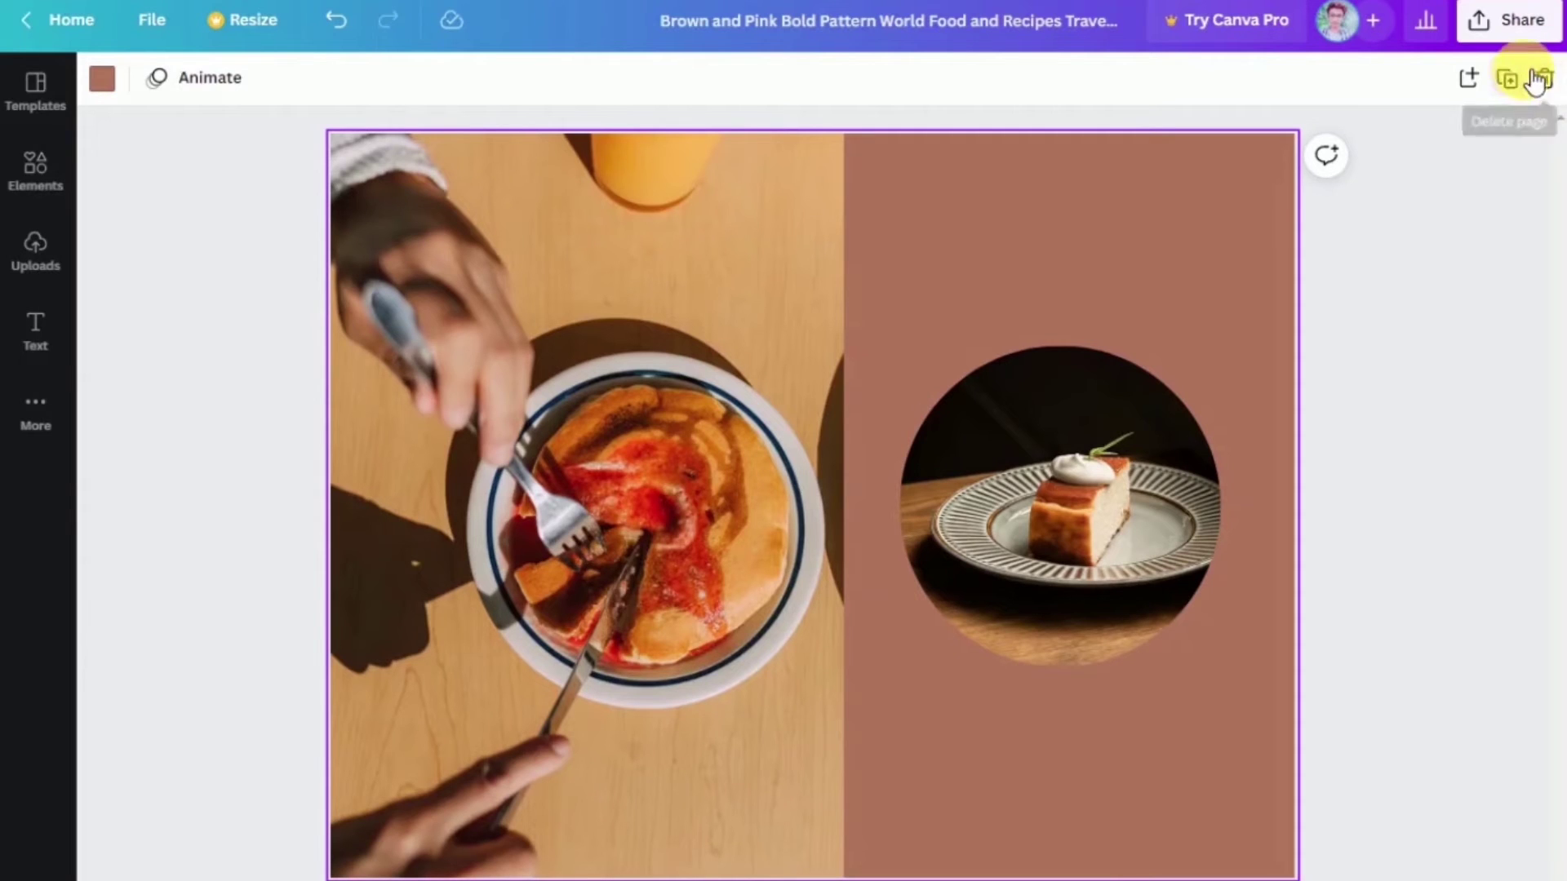
Delete the pancake-and-cake photo page and open text styles with the Delectable Bites title selected.
click(1546, 79)
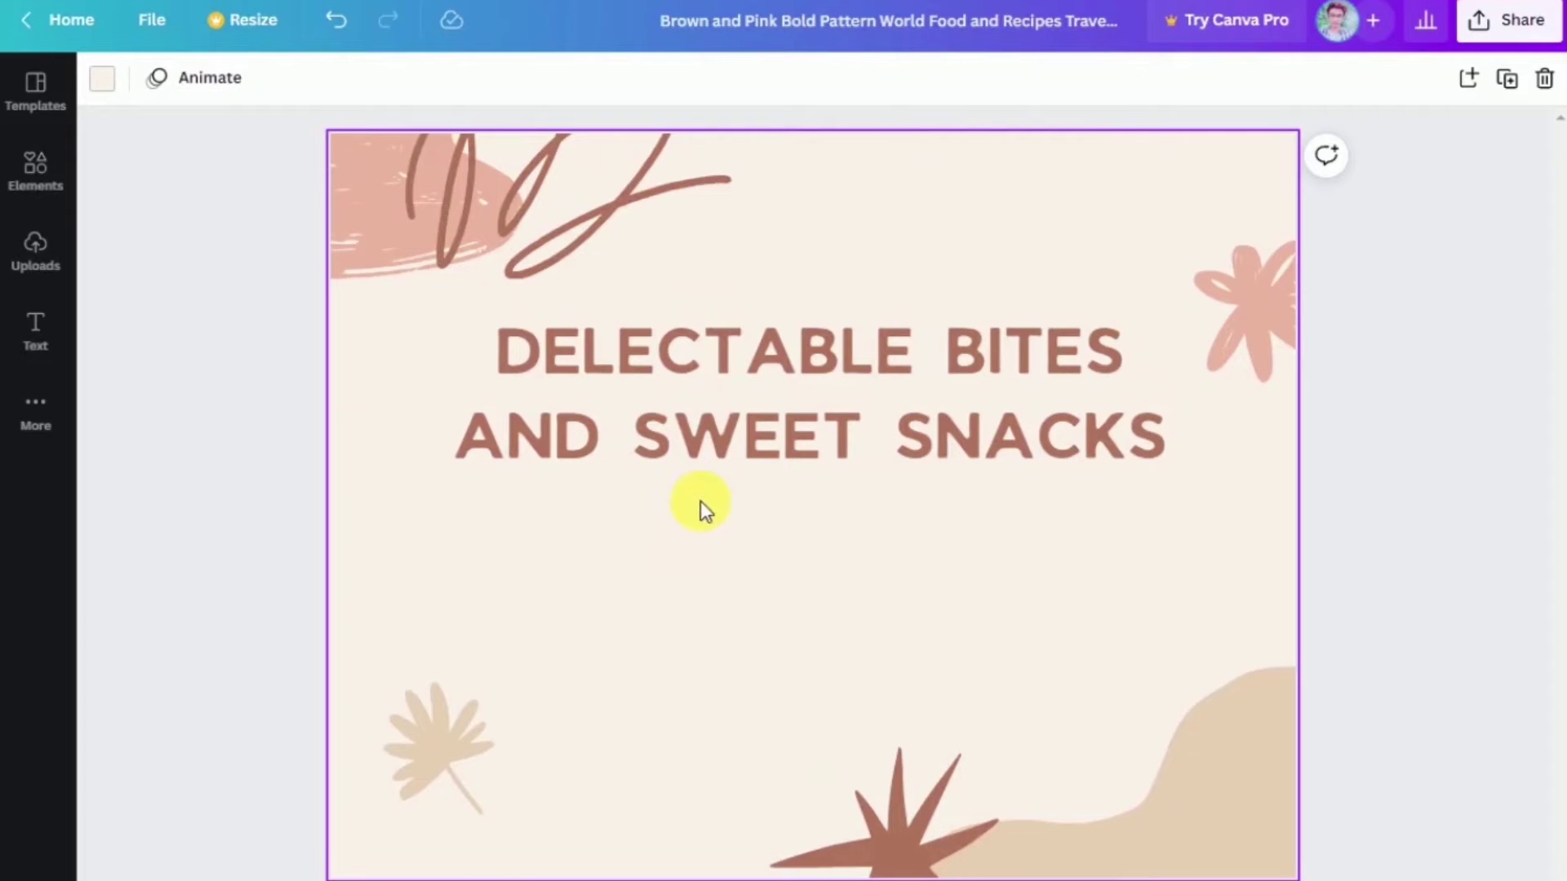
click(732, 433)
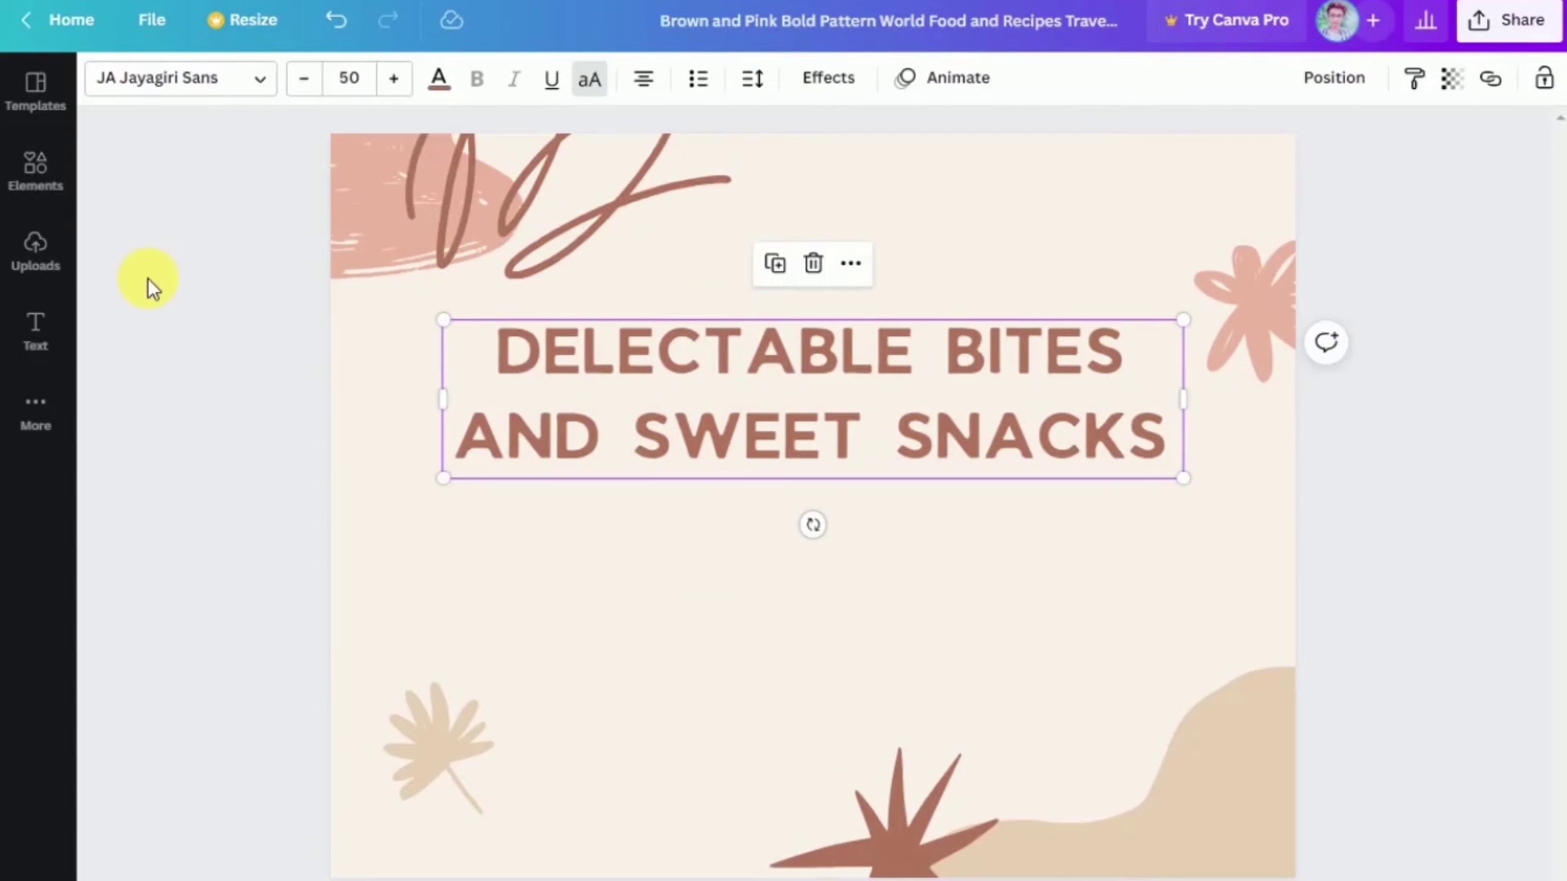
click(45, 335)
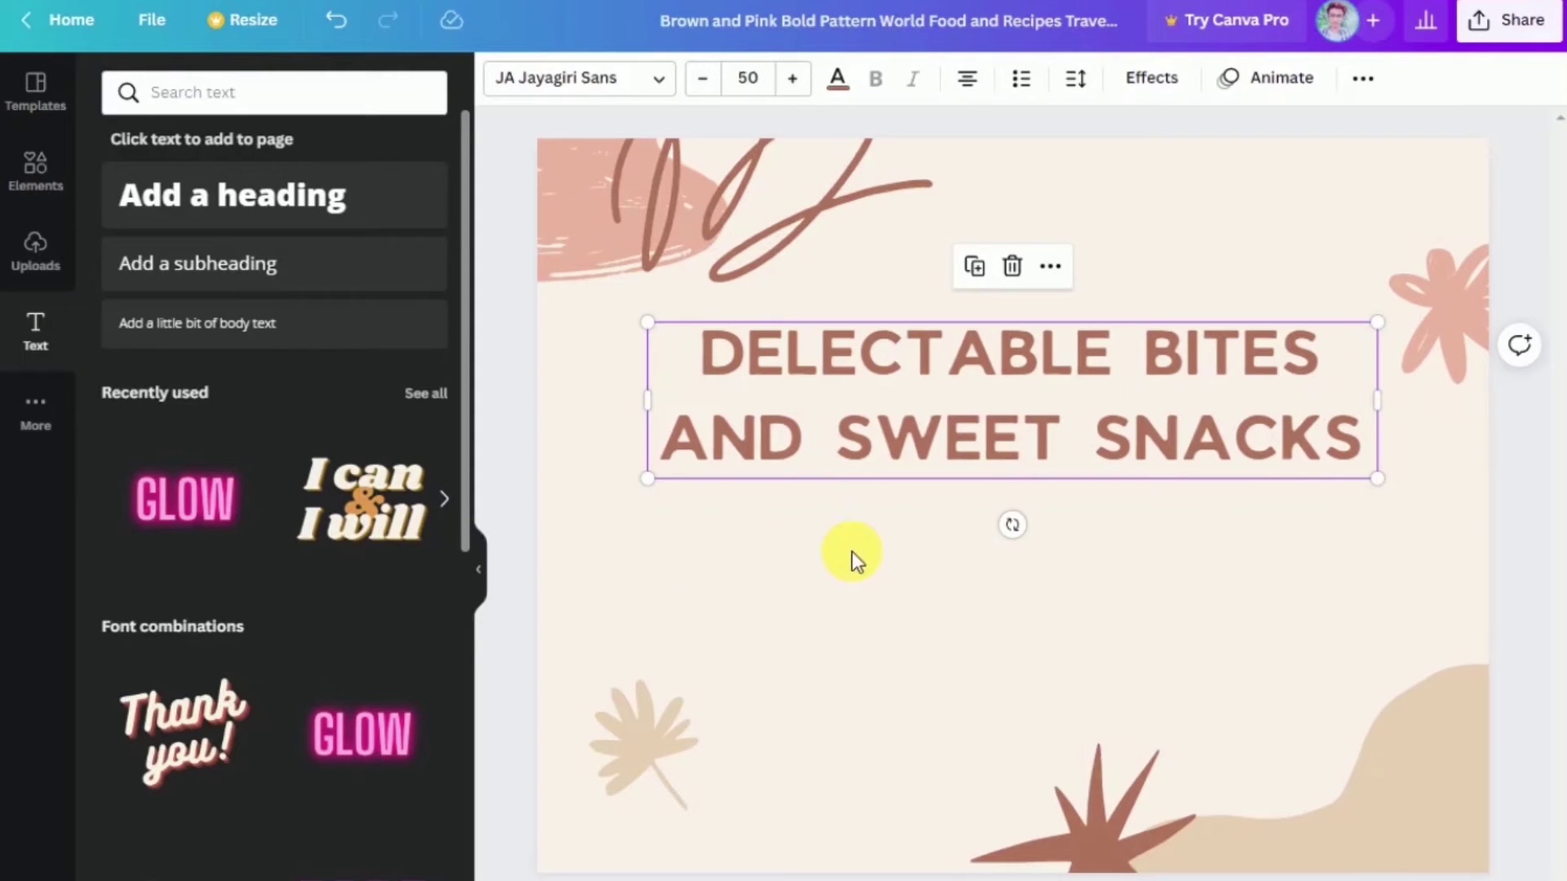
Replace the combination's 'I will' with the pasted title 'The Delicious Deserts' and delete 'I can'.
click(1031, 618)
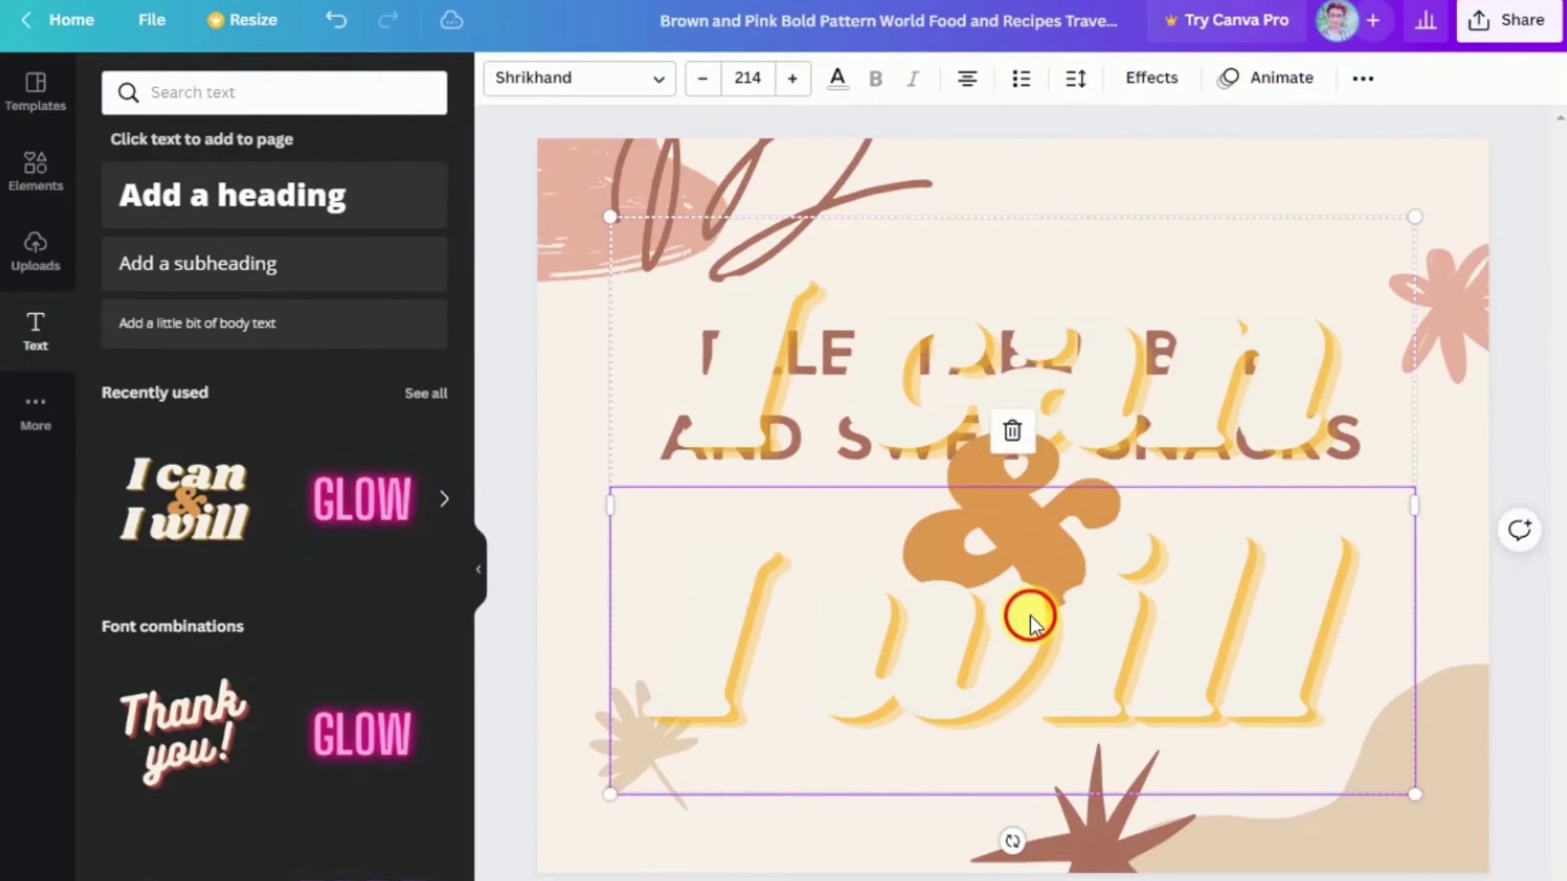
click(1035, 624)
double_click(1037, 625)
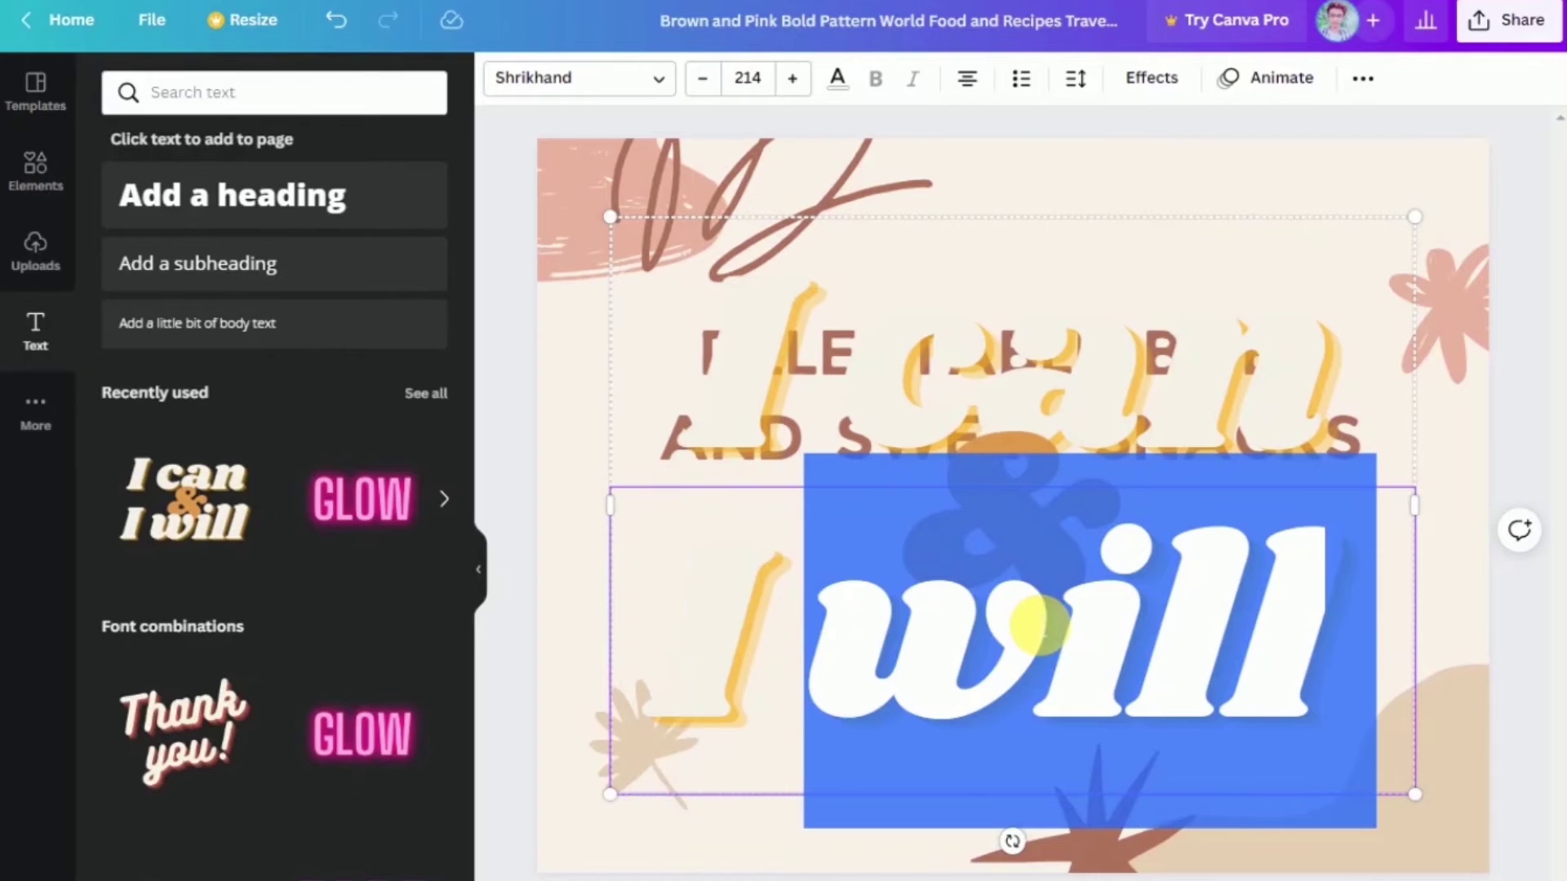
key(ctrl+a)
key(ctrl+v)
click(1269, 339)
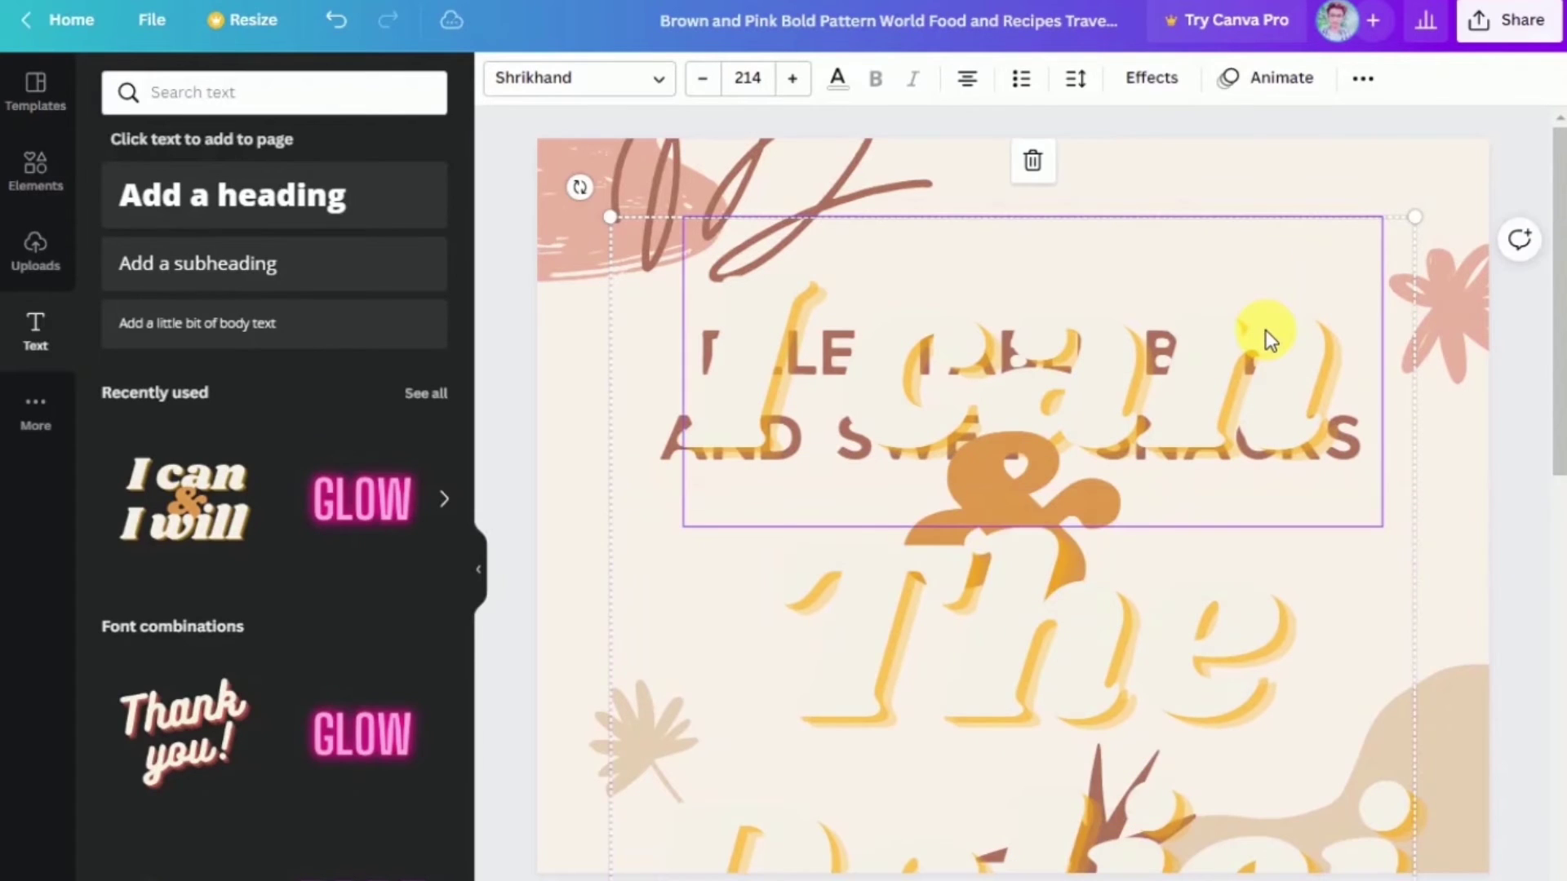
key(Delete)
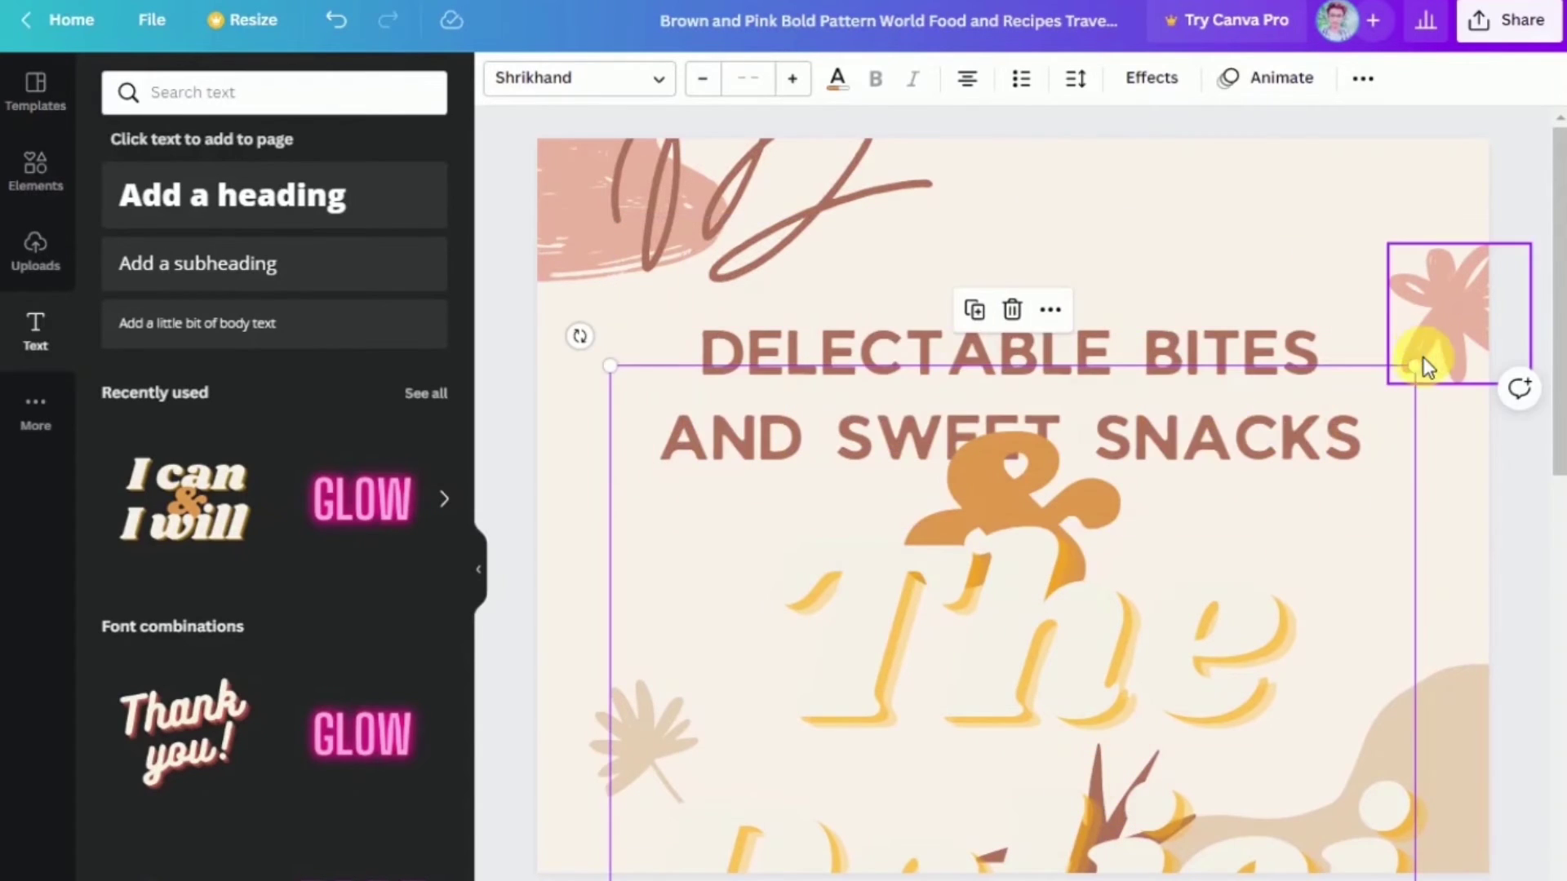
Shrink and widen the title box so 'The Delicious Deserts' sits below the heading.
drag(1424, 367, 1204, 731)
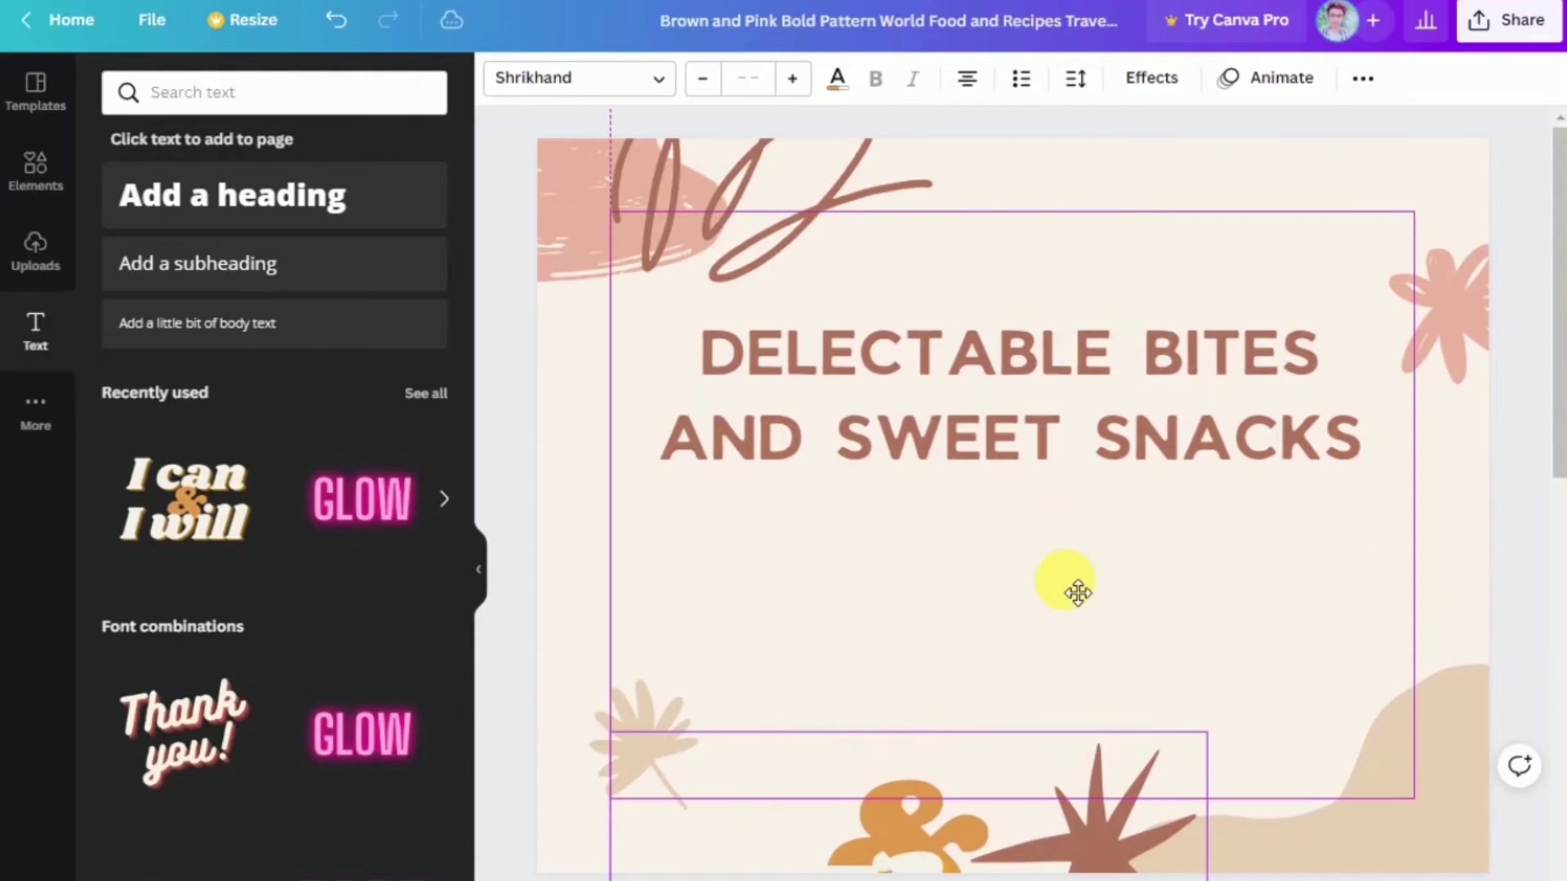
drag(1270, 439, 1107, 491)
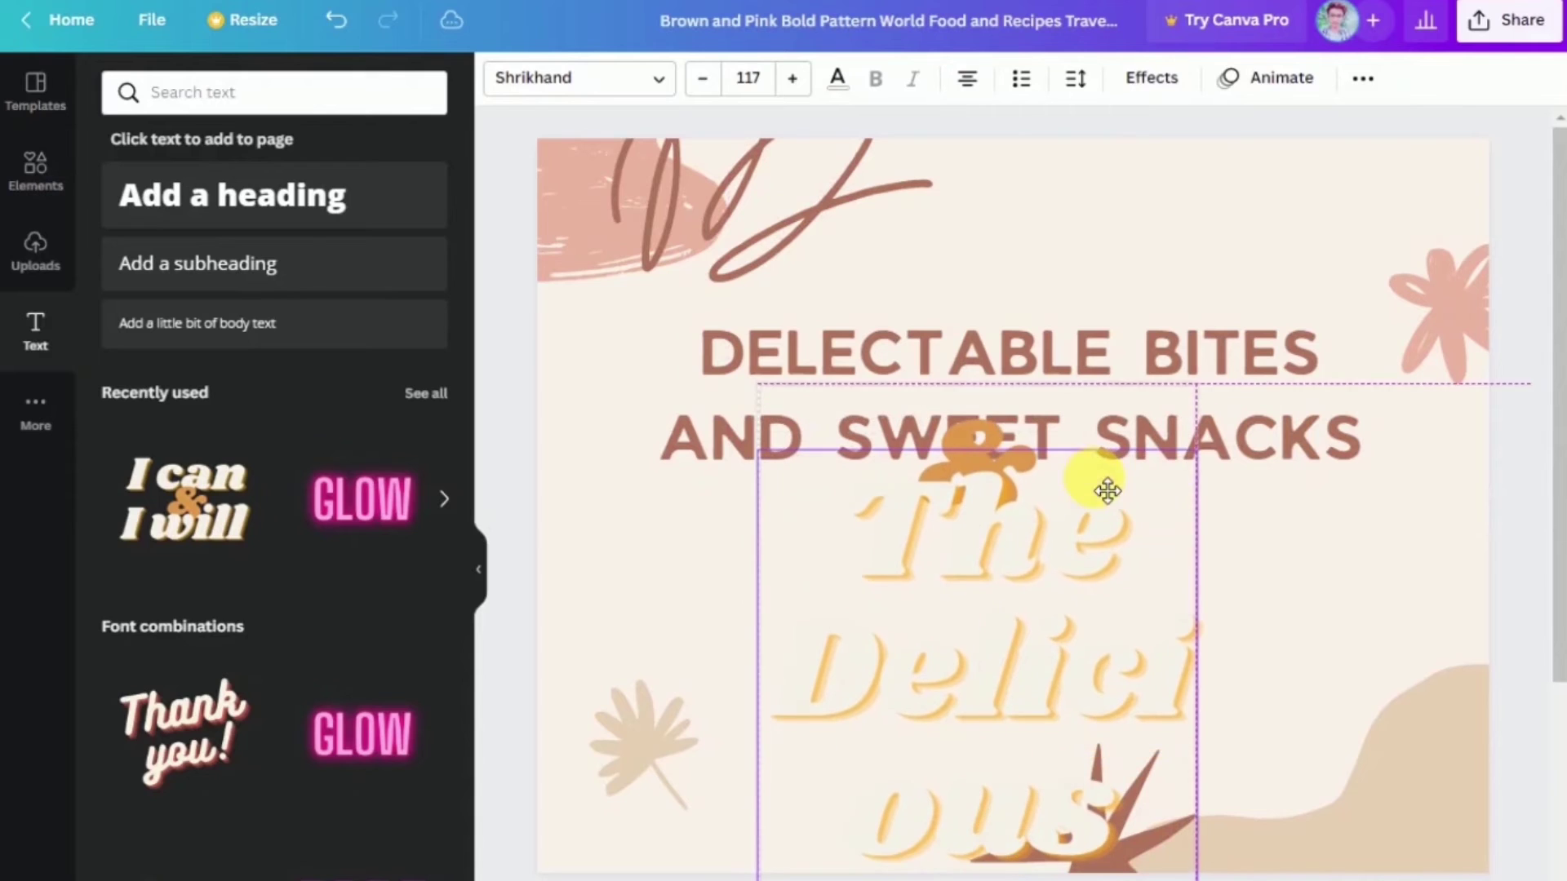
drag(1200, 777, 1318, 776)
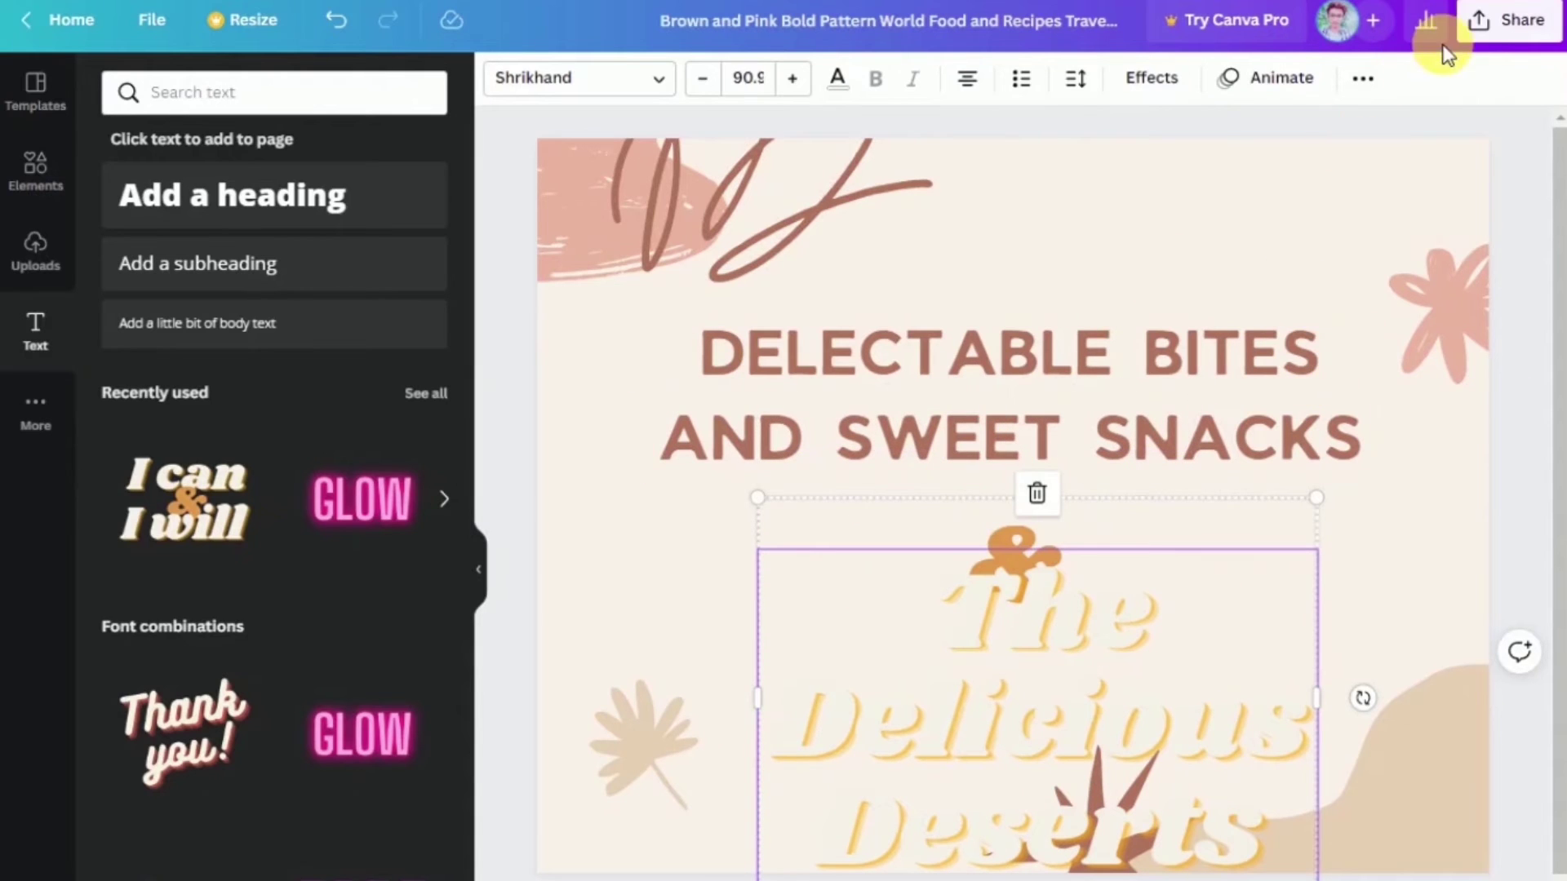
Bring up the full list of Canva publishing options to reach Simplebooklet.
click(1506, 20)
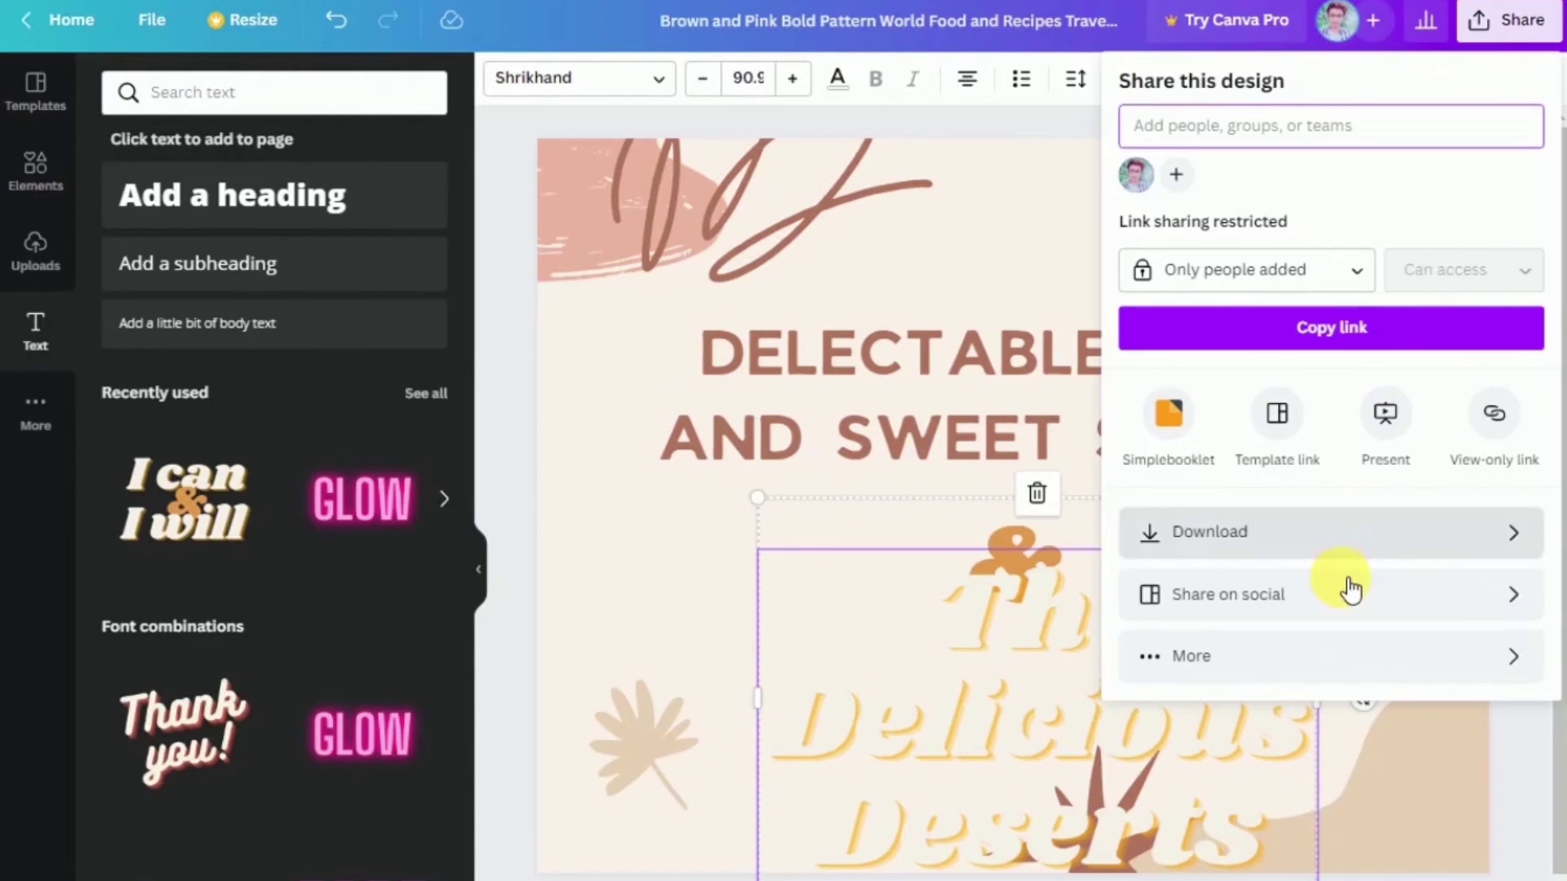
click(1321, 648)
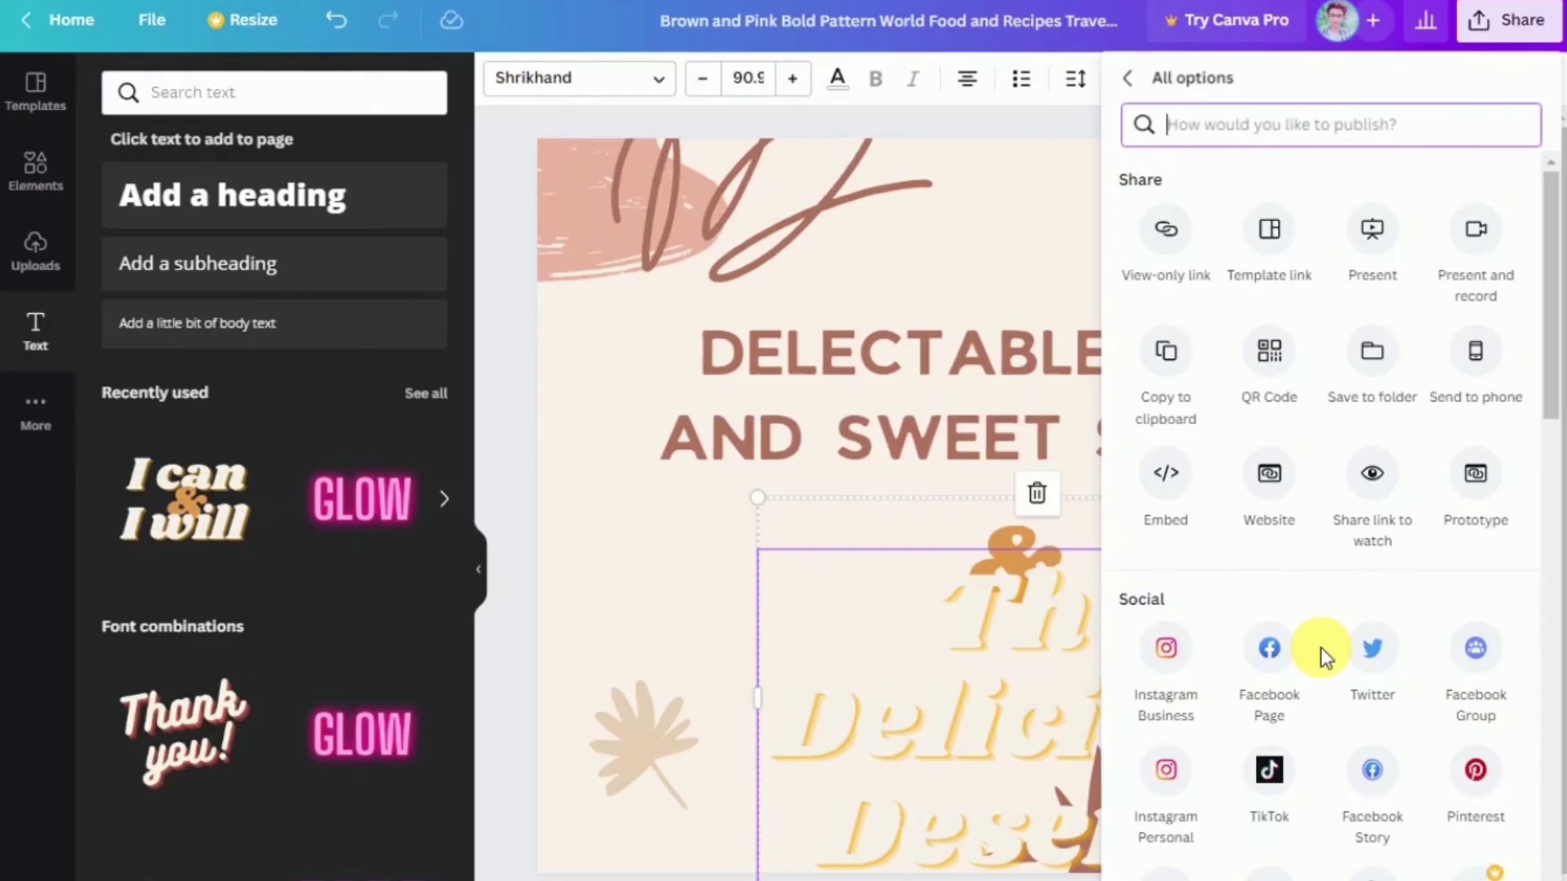
scroll(1321, 648, down, 8)
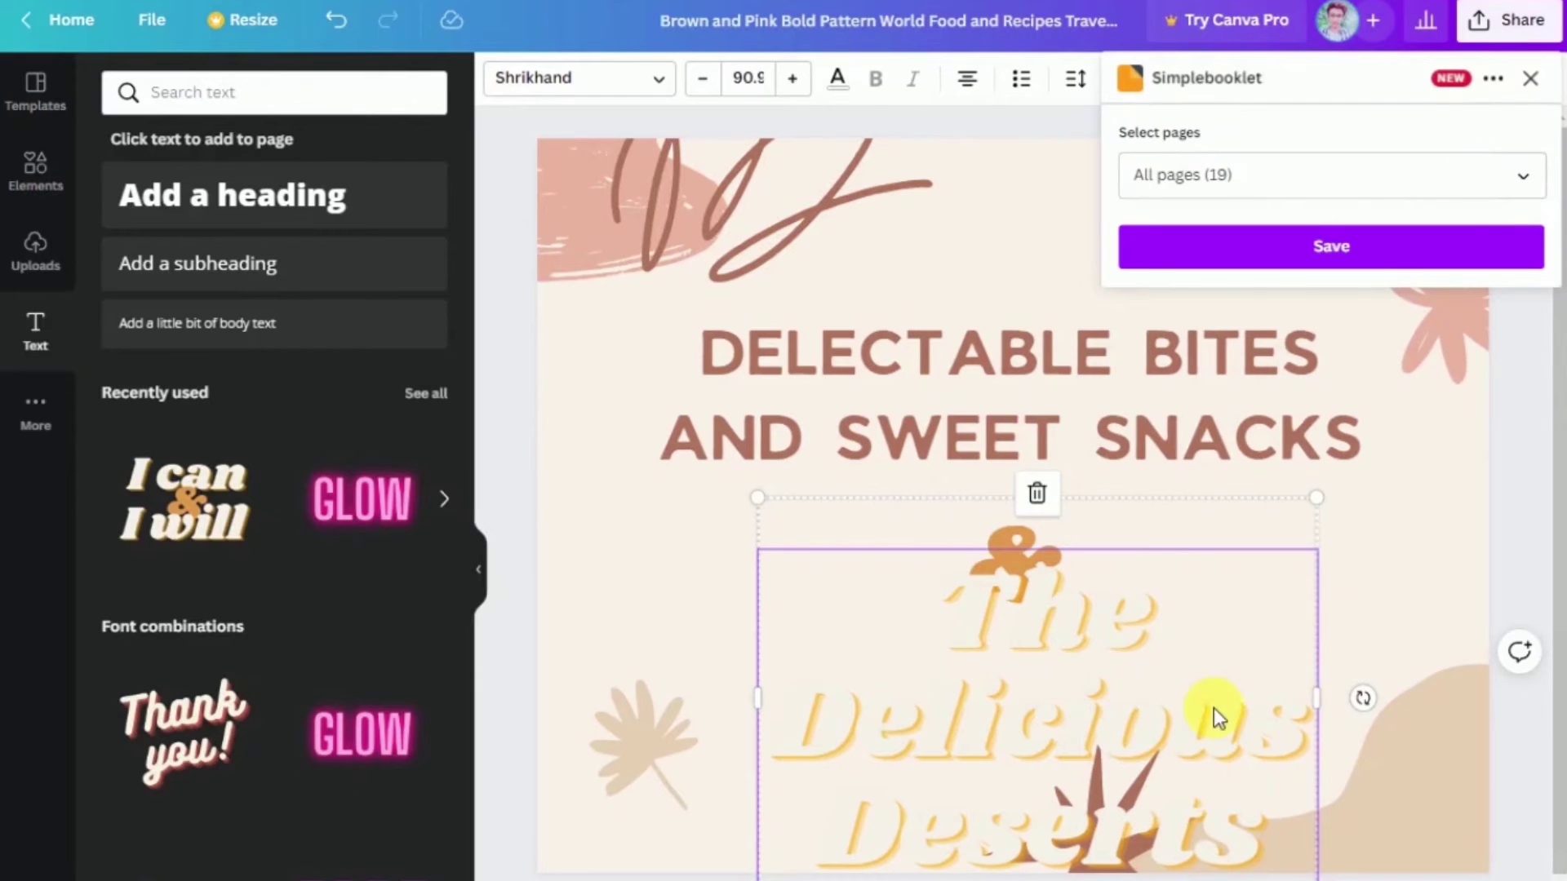
Keep all 19 pages selected and save the design to Simplebooklet.
click(1518, 178)
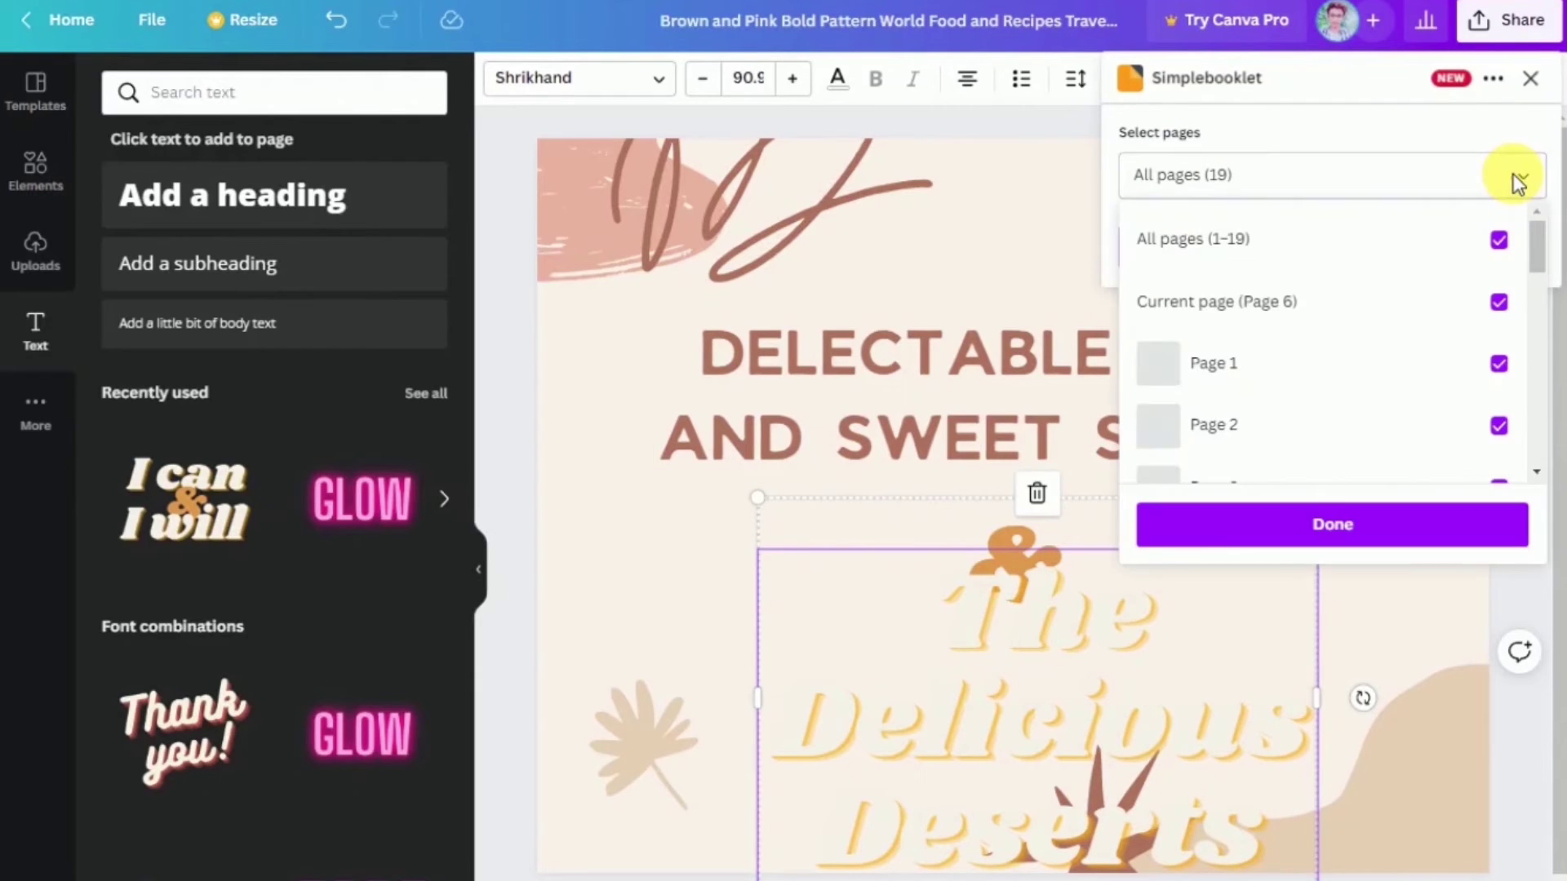
scroll(1427, 315, down, 7)
scroll(1453, 261, up, 4)
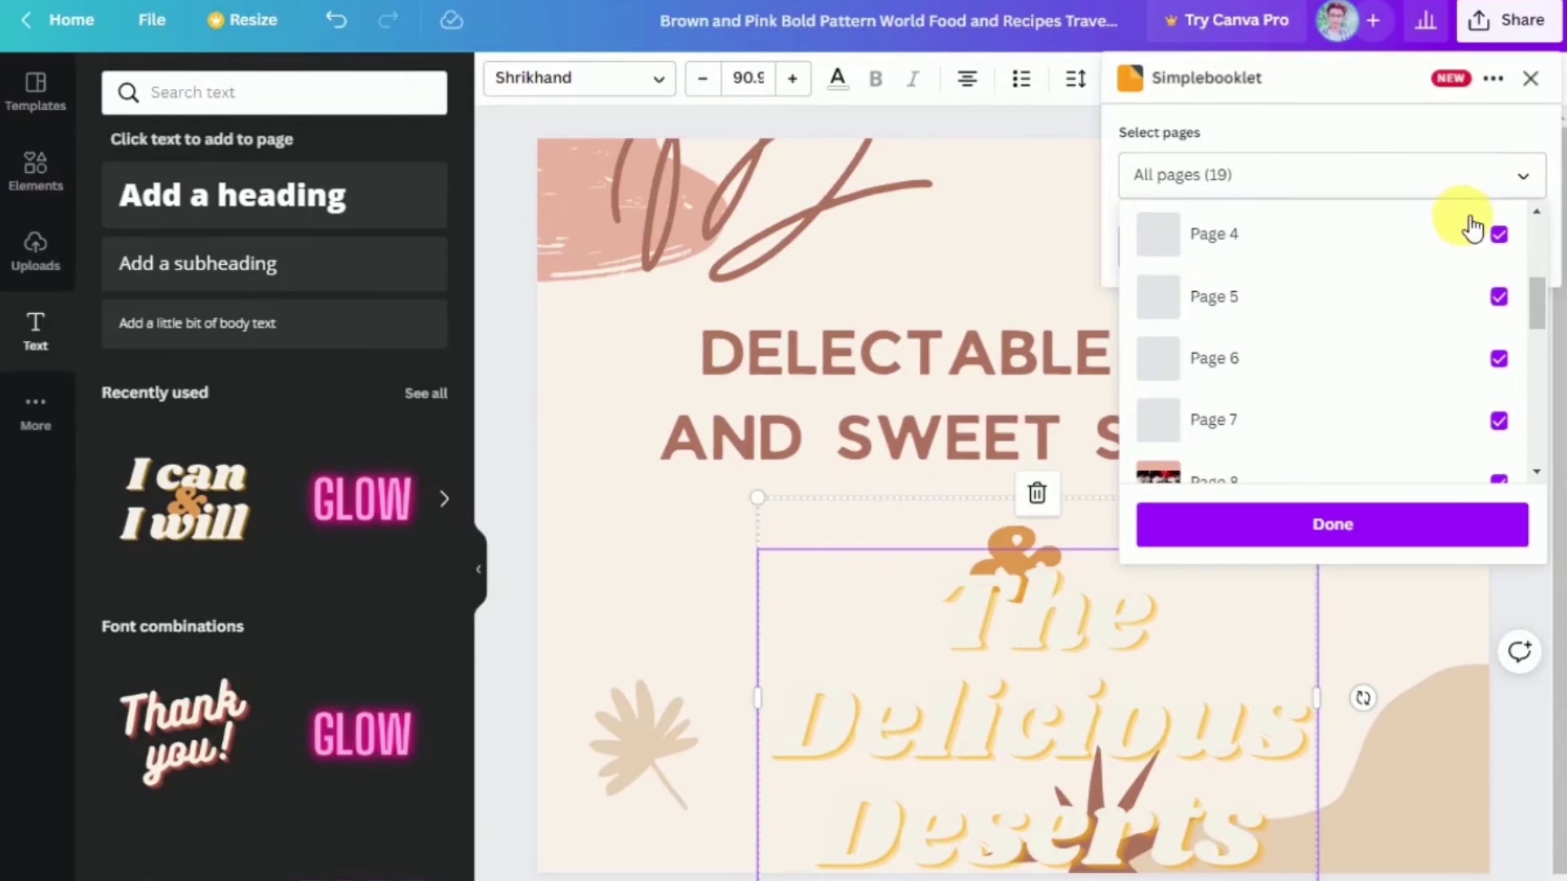
scroll(1485, 213, up, 3)
click(1520, 181)
click(1521, 187)
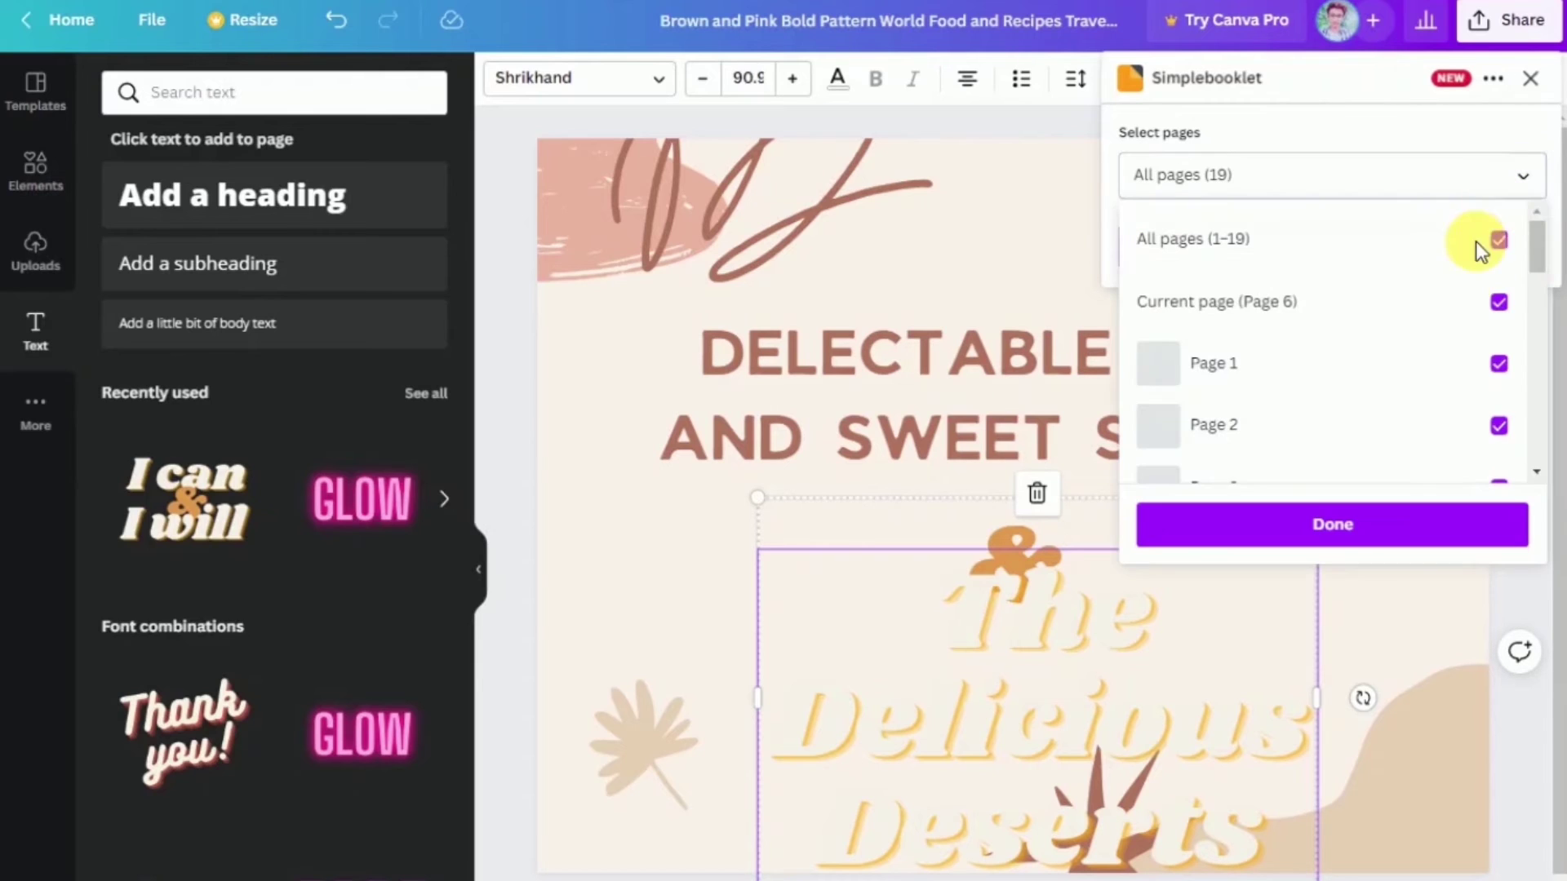
scroll(1462, 315, down, 4)
scroll(1461, 367, down, 8)
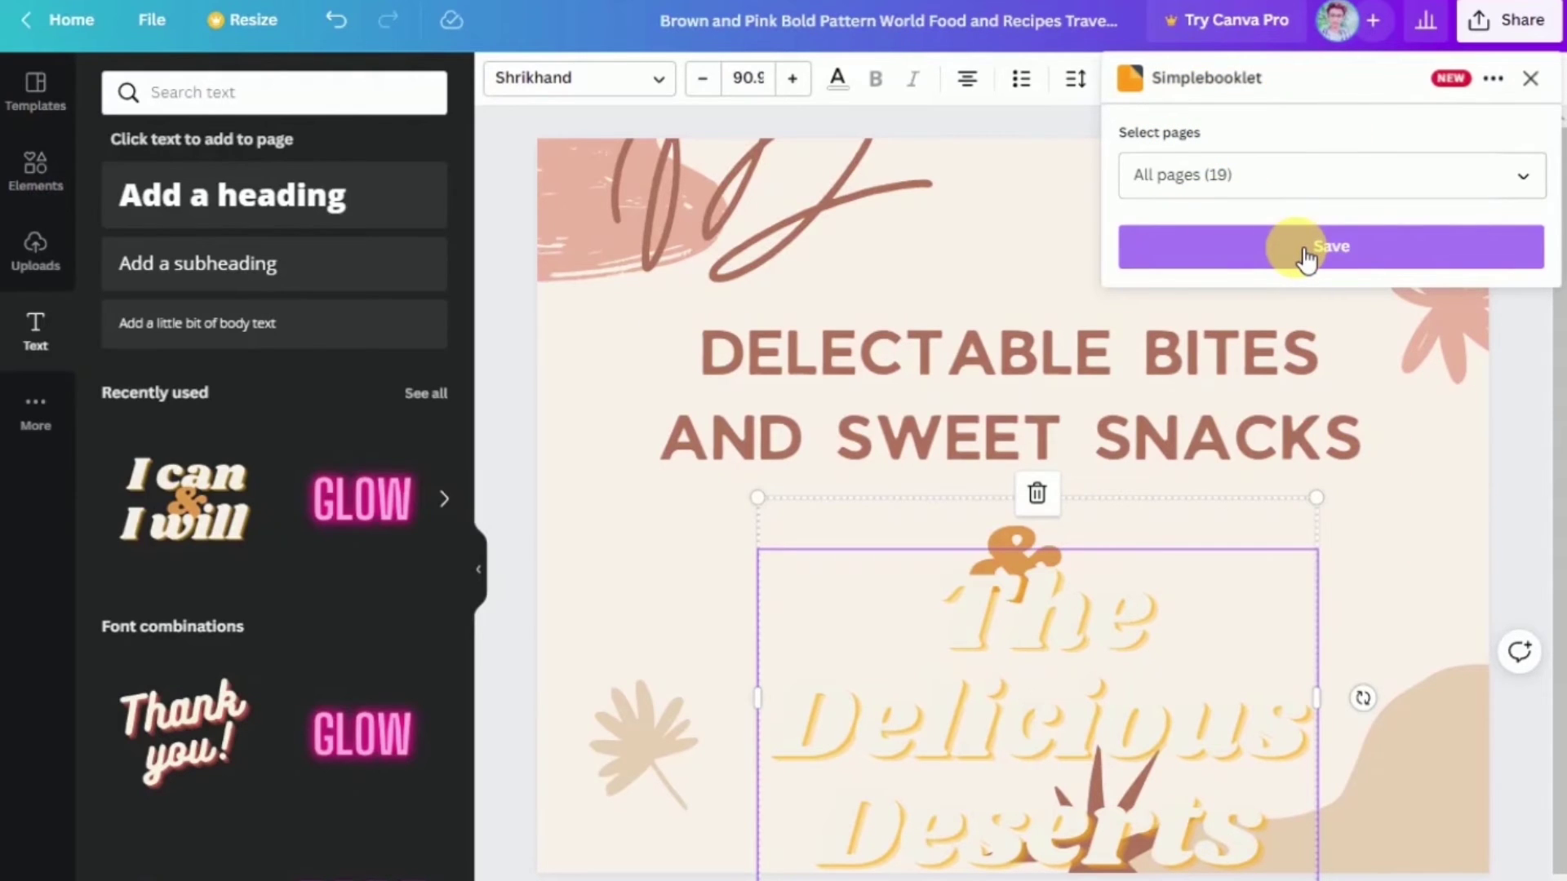
click(1257, 265)
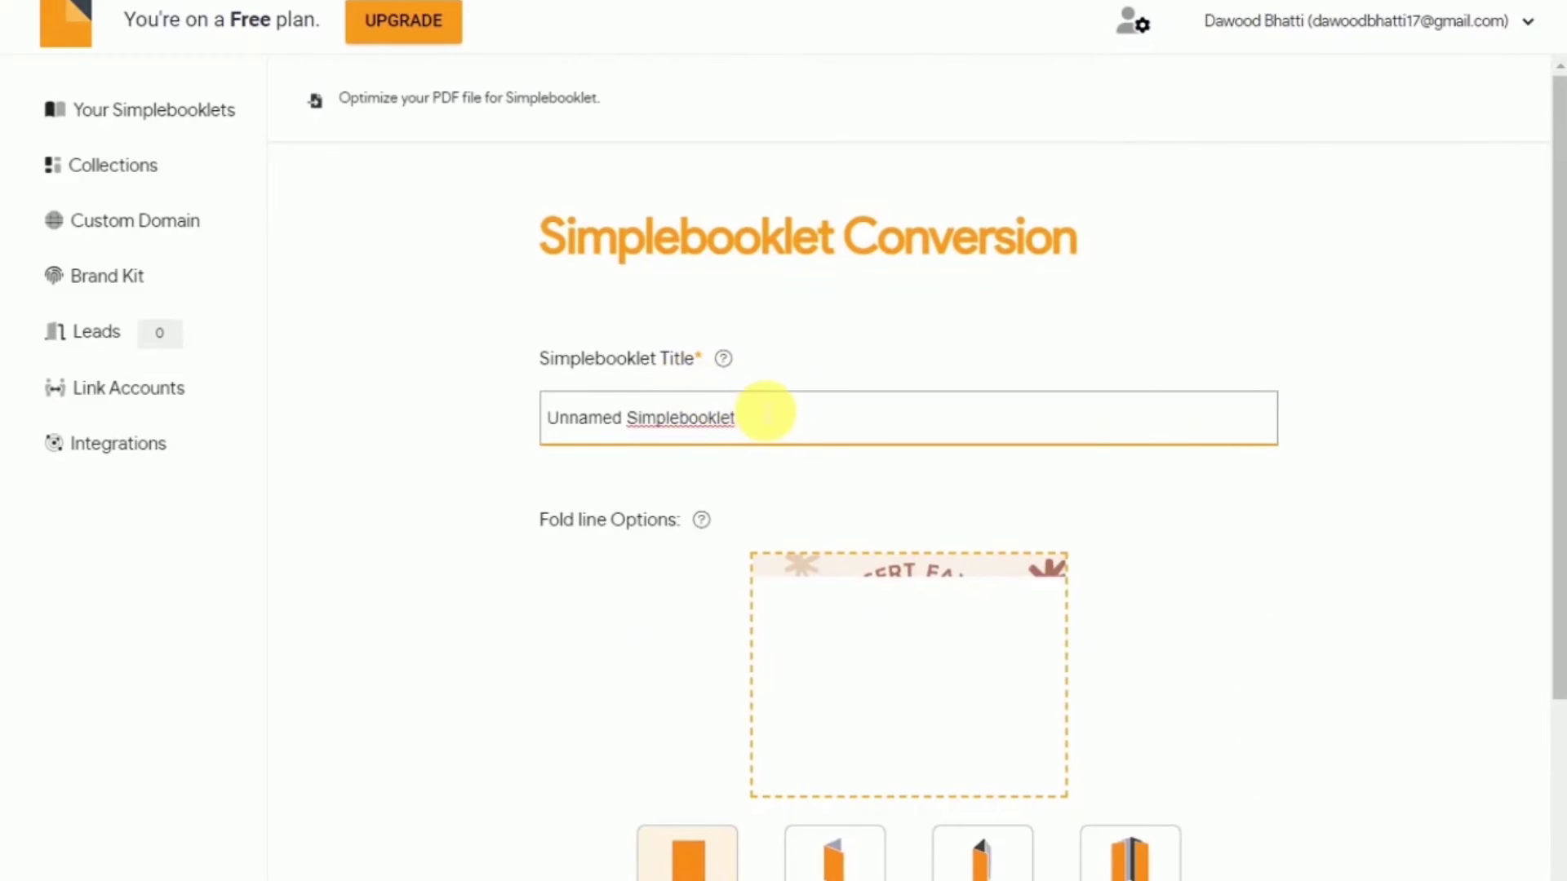
Rename the booklet from 'Unnamed Simplebooklet' to 'The Delicious Deserts'.
triple_click(798, 417)
text(The Delicious Deserts)
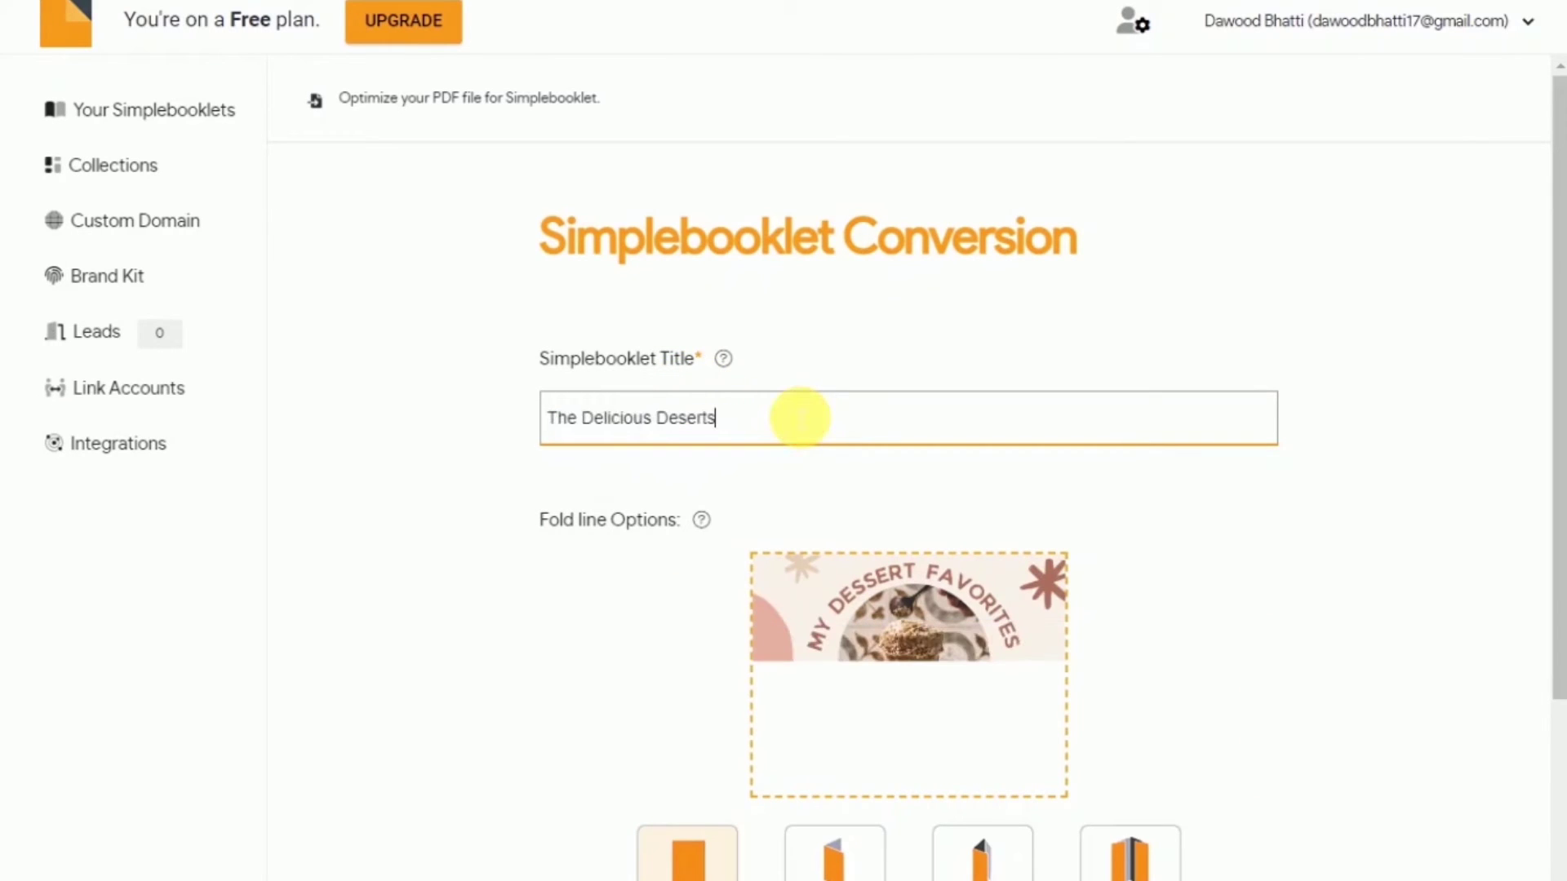
click(843, 478)
Preview the Bifold, Trifold and Foldgate layouts, then settle on No Fold.
scroll(845, 488, down, 2)
scroll(846, 488, down, 1)
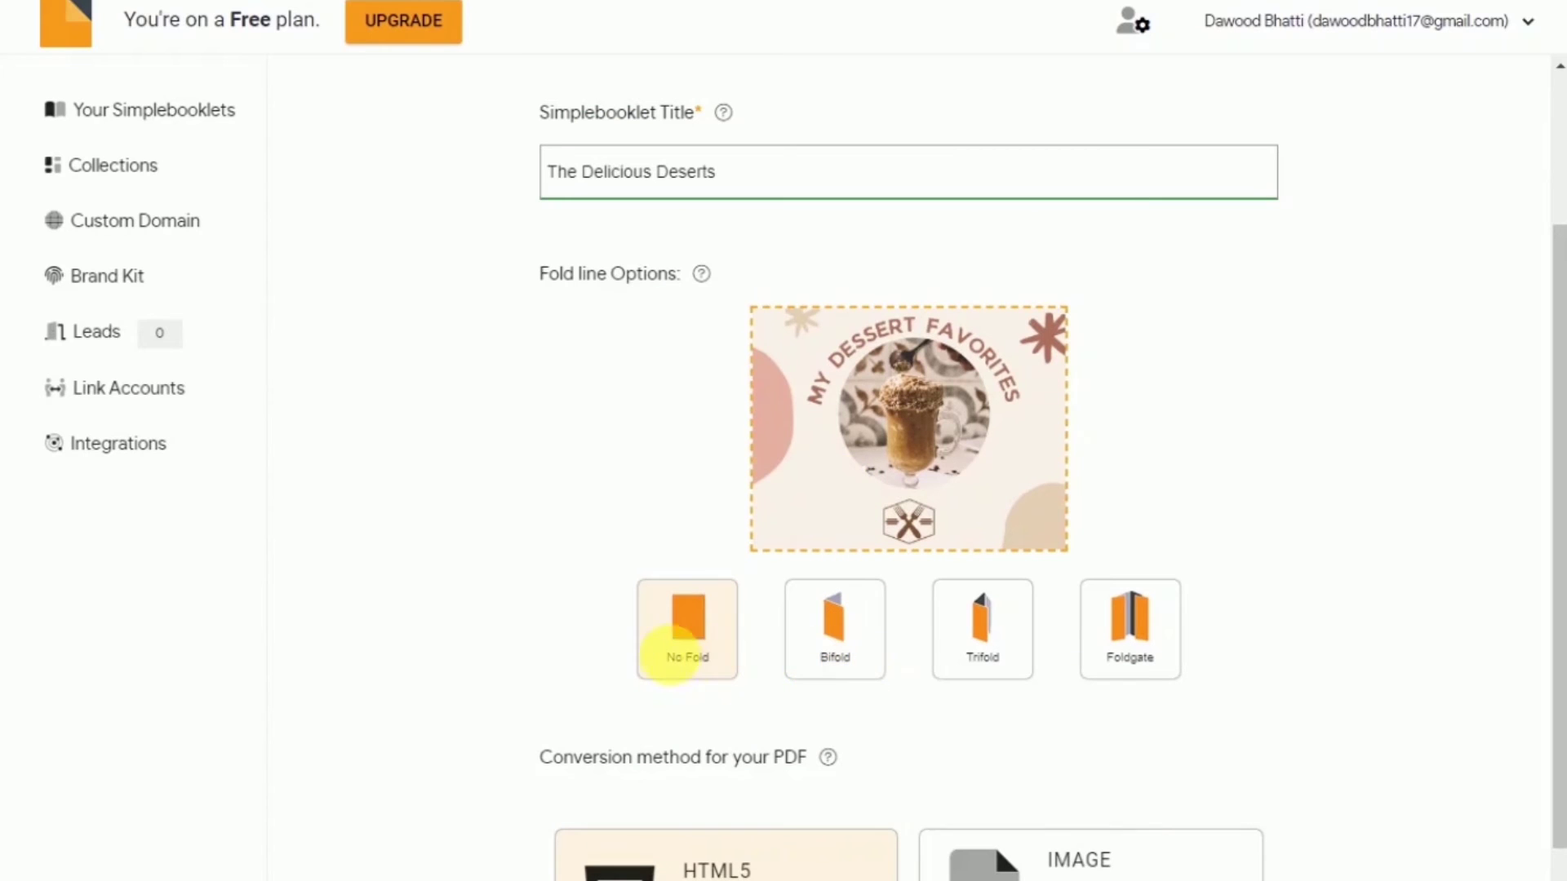
click(810, 650)
click(1012, 651)
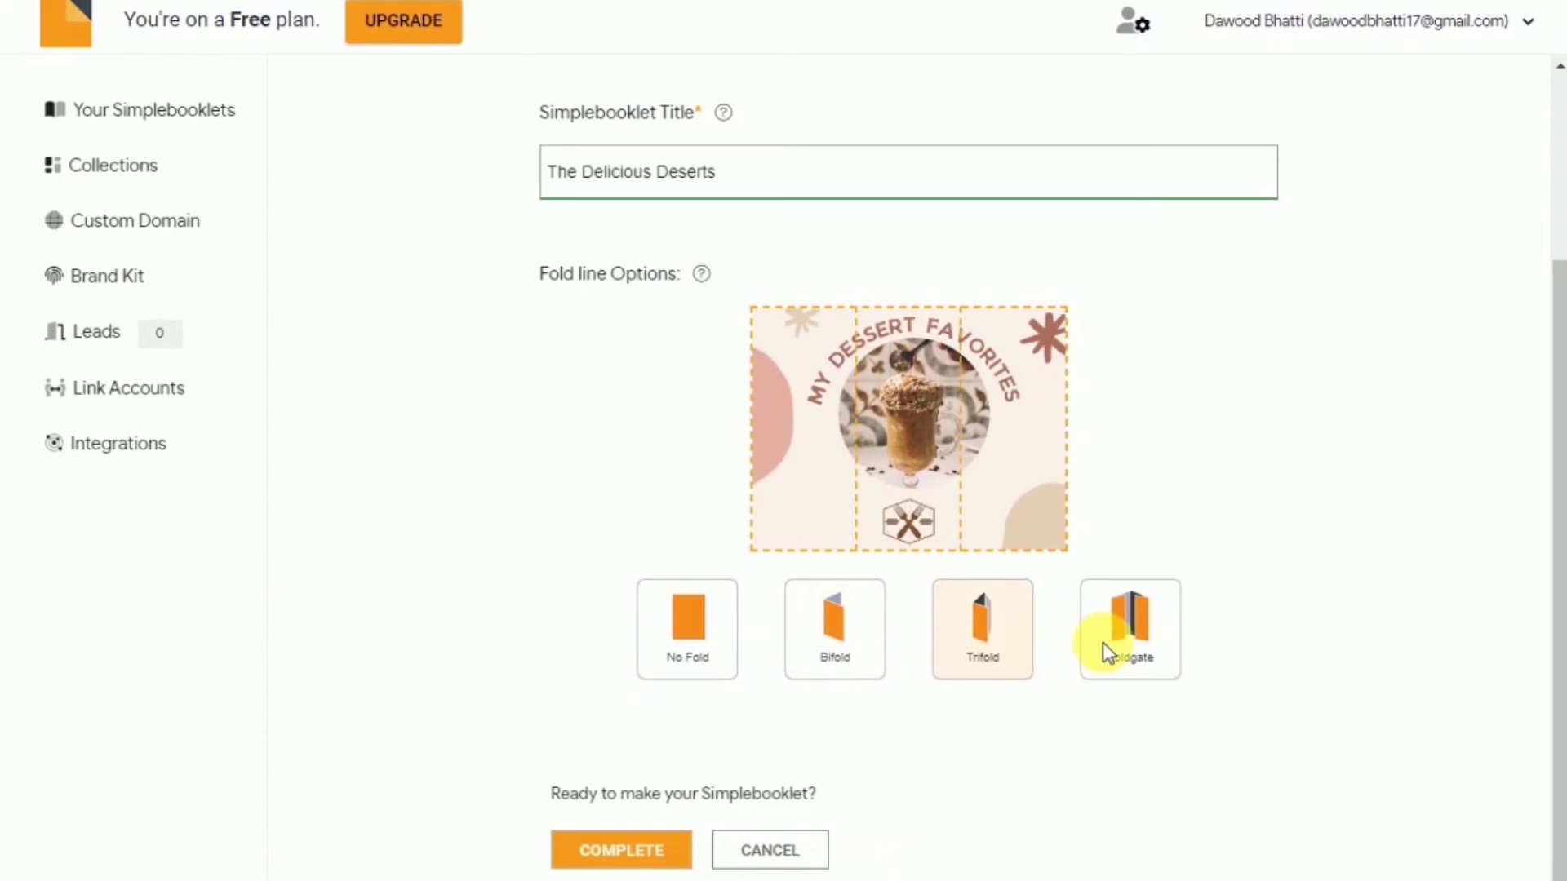
click(1107, 643)
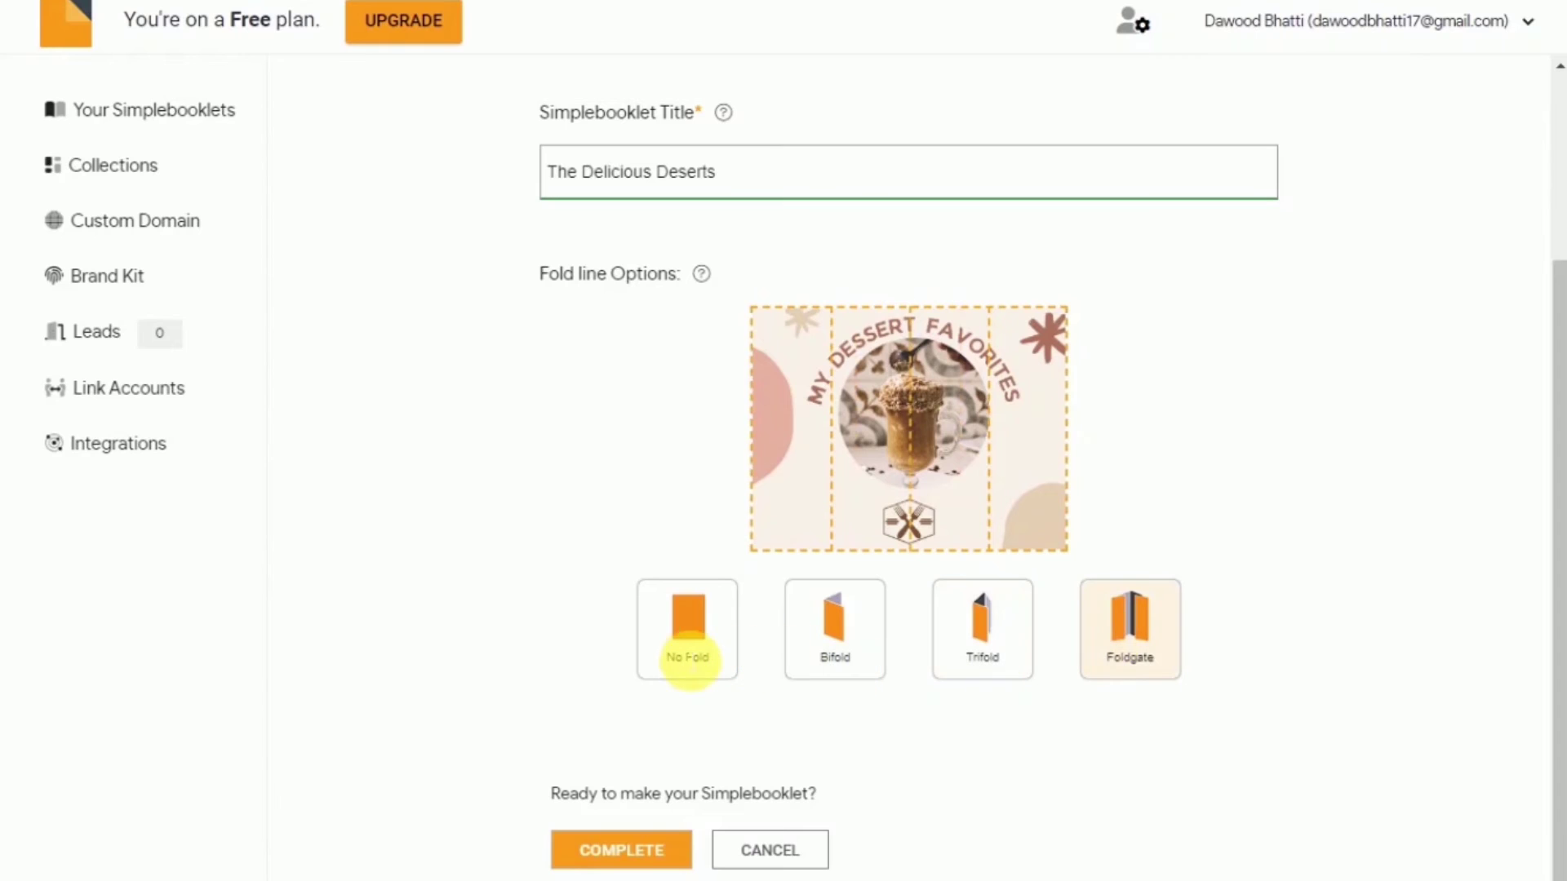
click(686, 646)
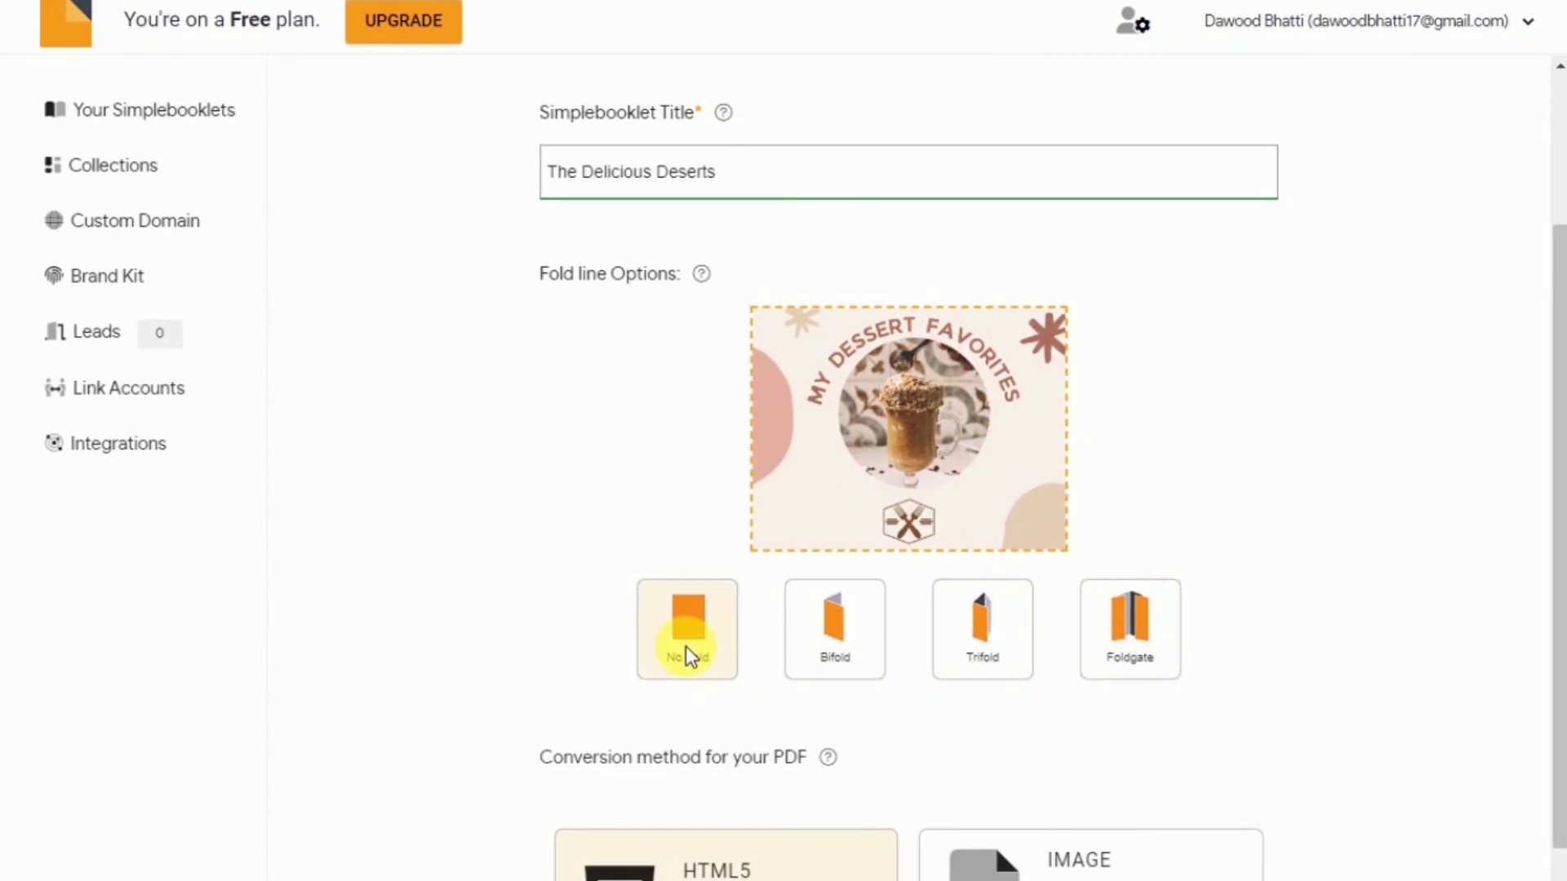
scroll(686, 647, down, 3)
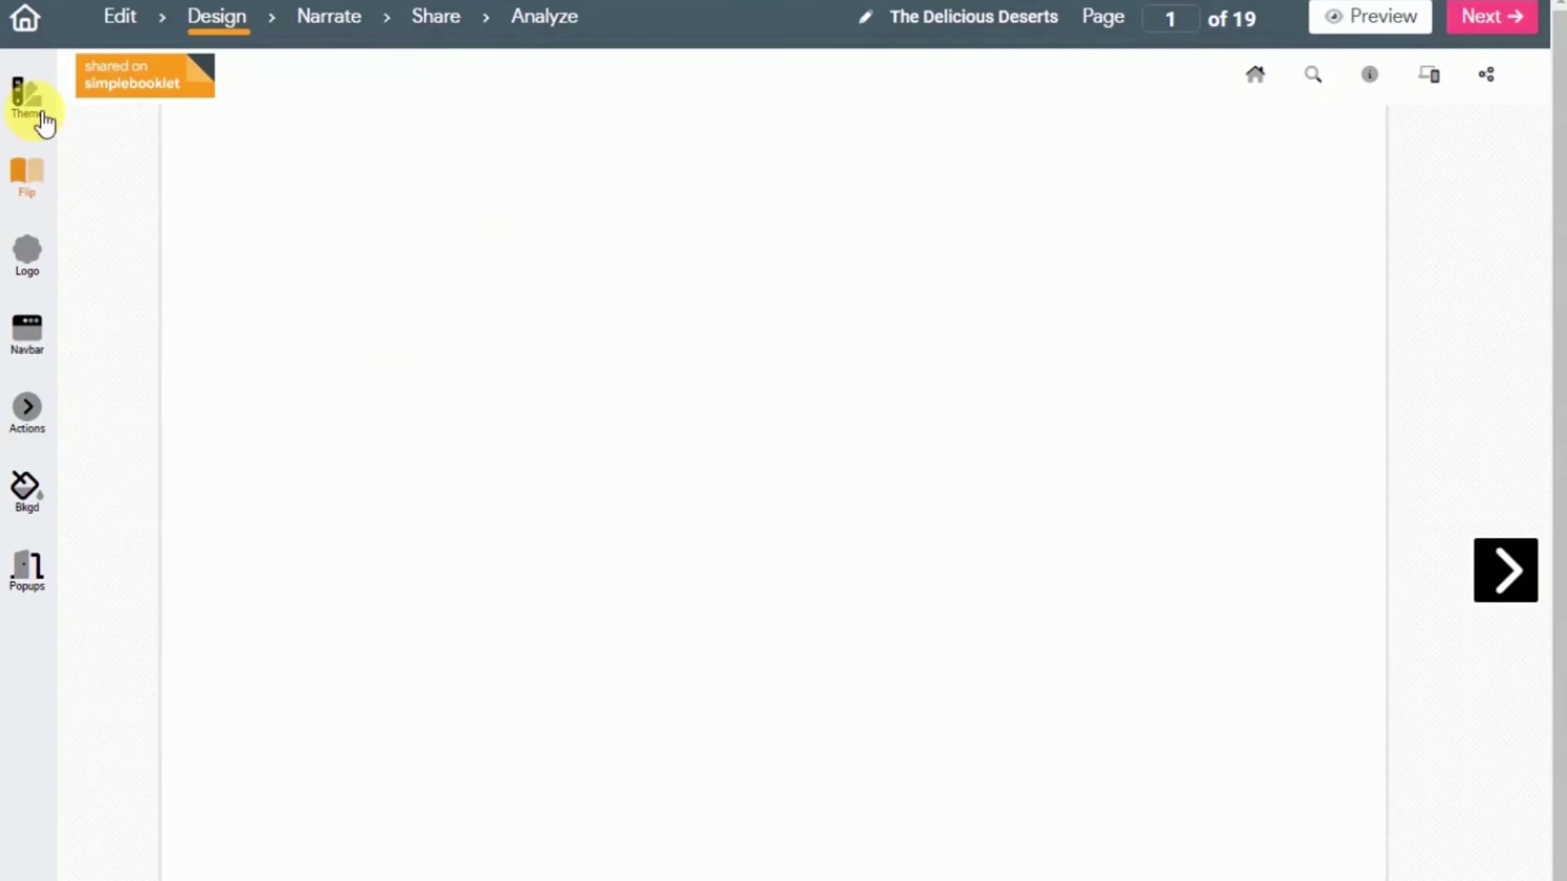
Apply the blue confetti theme and set the page flip style to Page Curl.
click(47, 111)
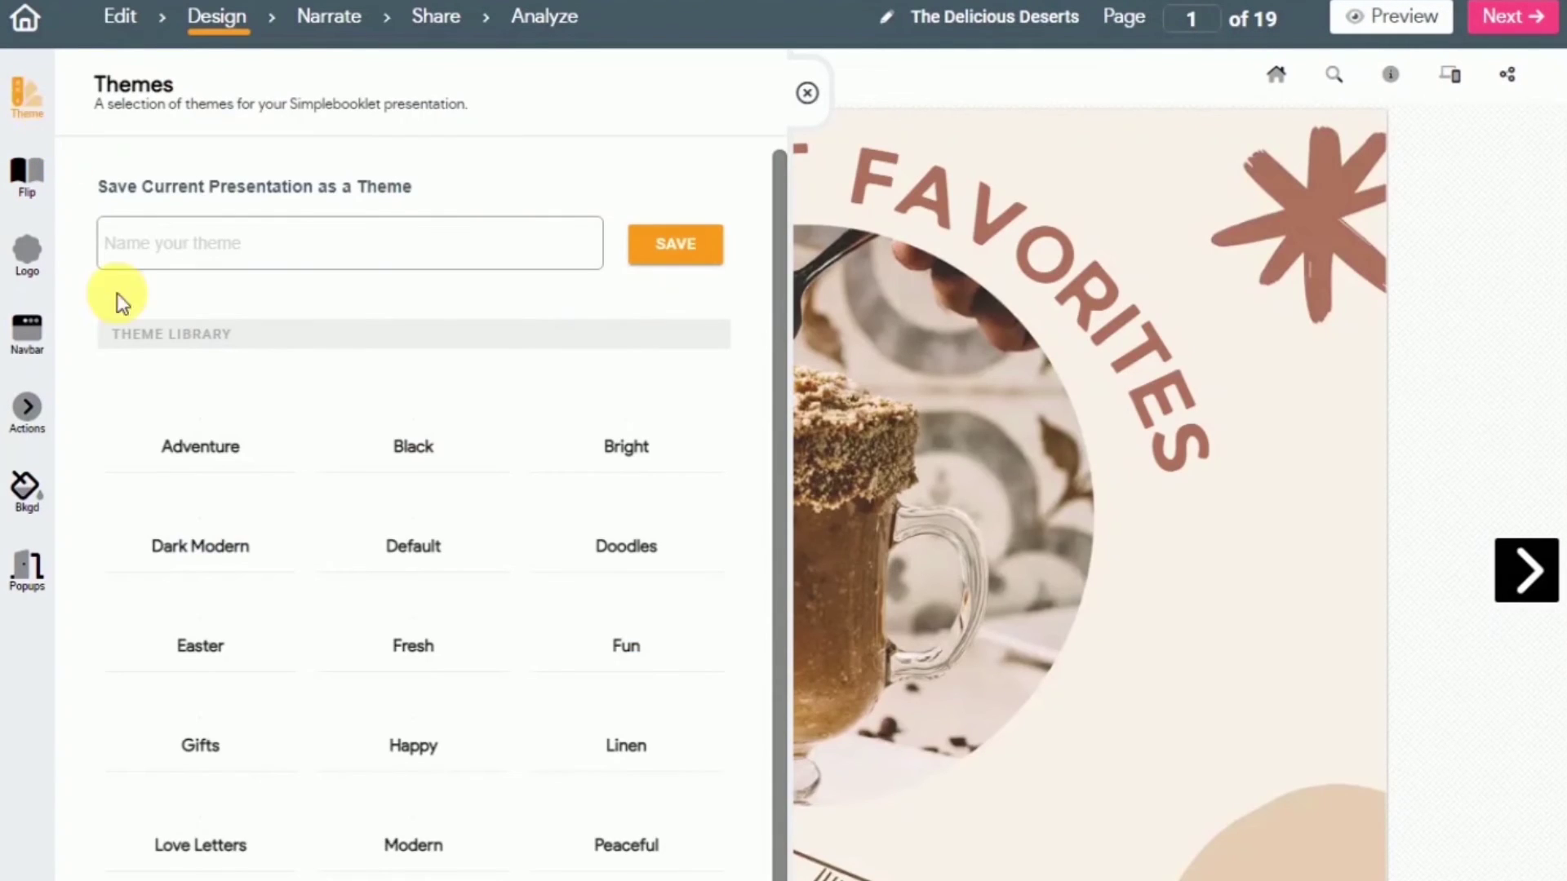
scroll(326, 669, down, 2)
scroll(340, 688, down, 1)
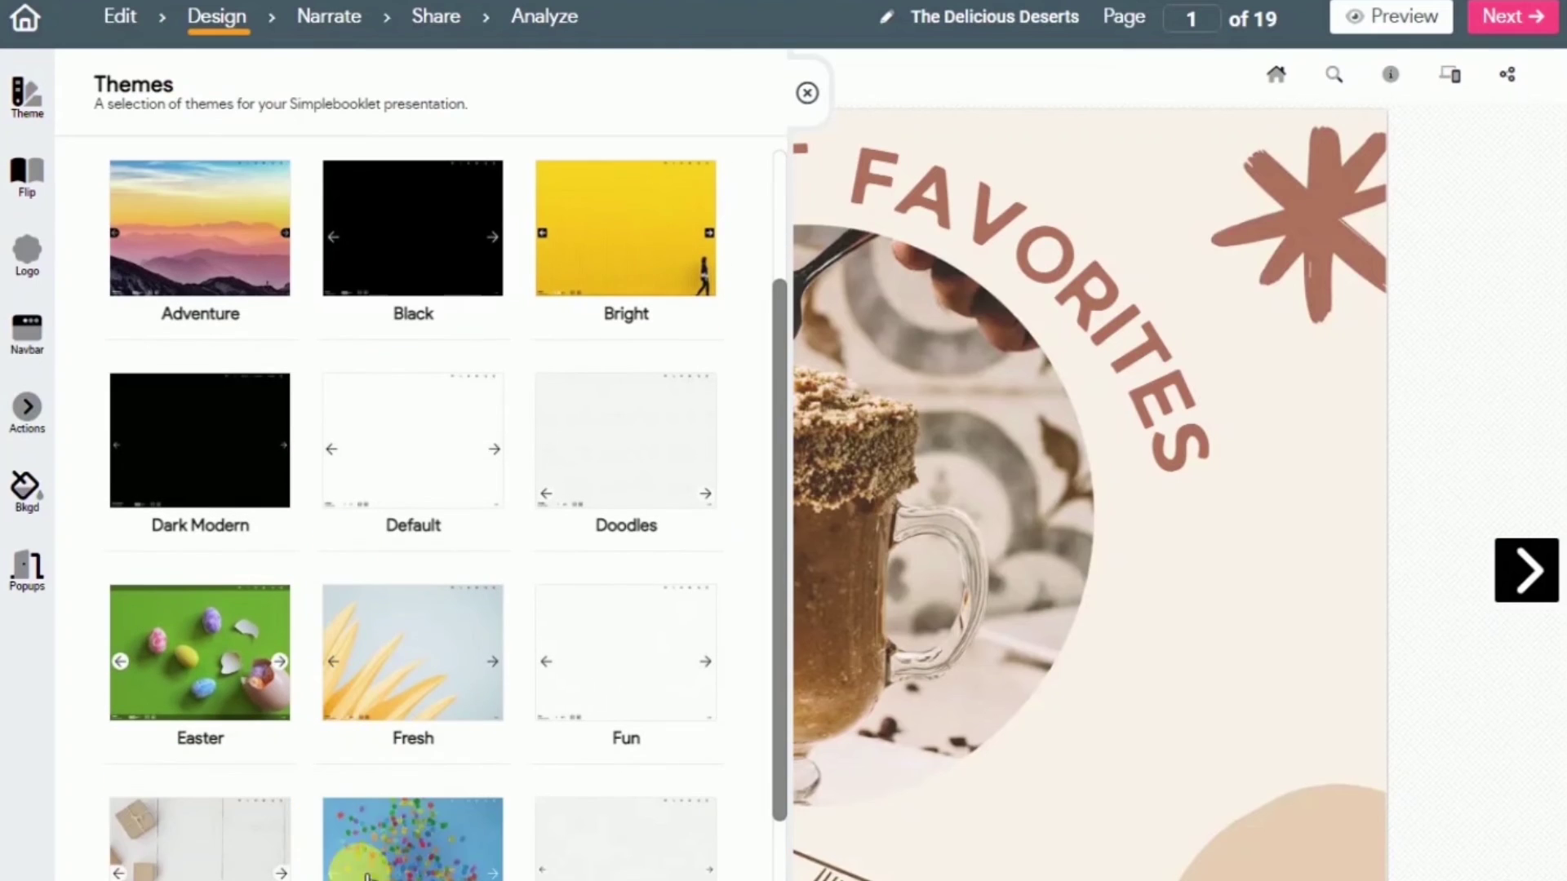
click(388, 859)
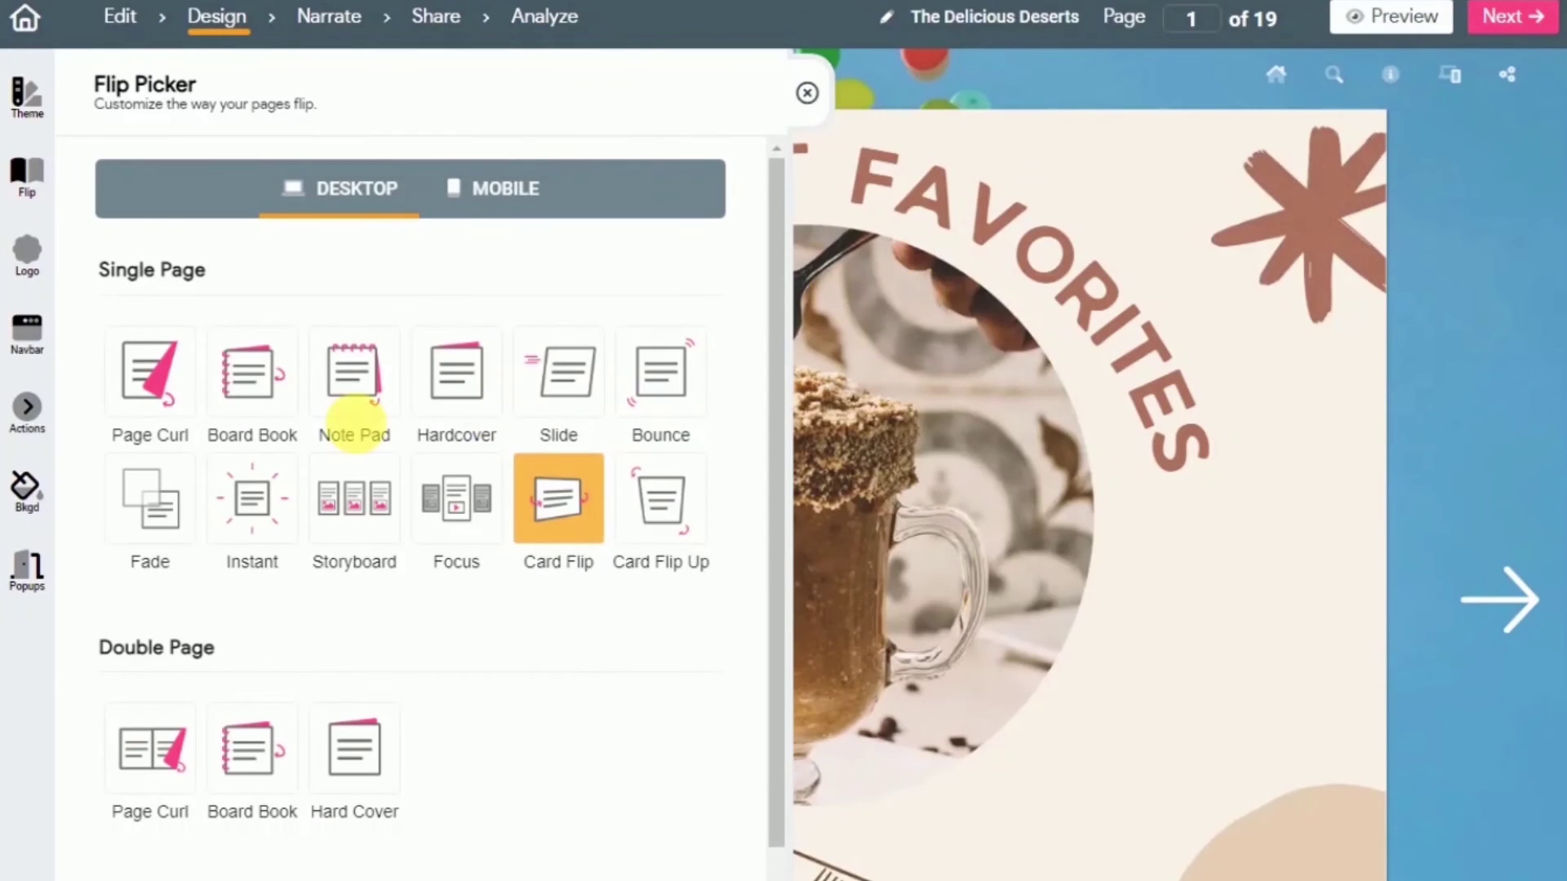
click(175, 406)
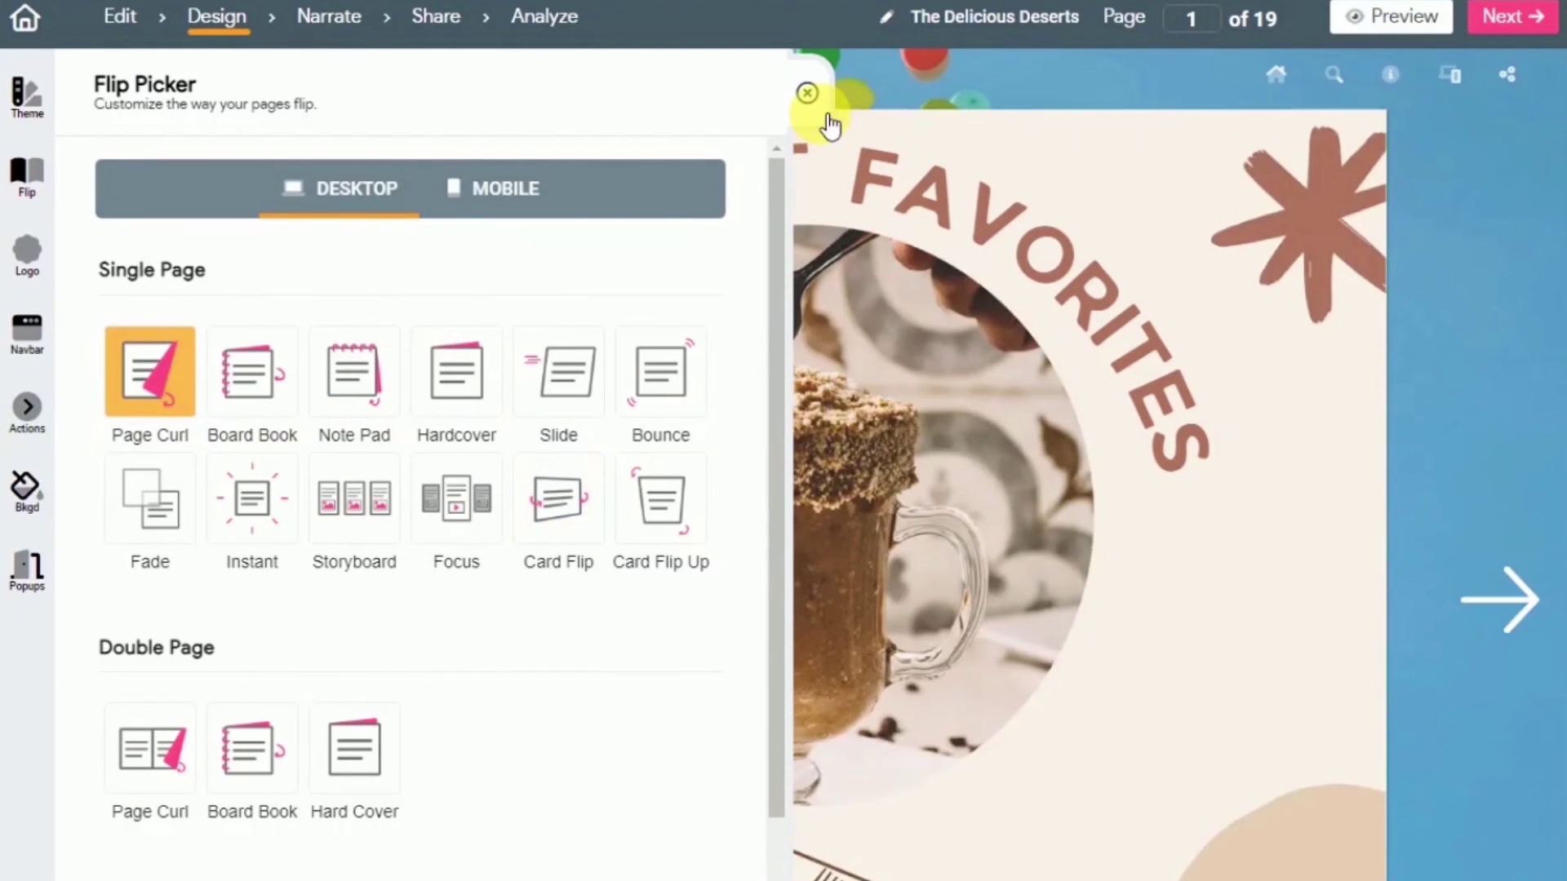
click(807, 92)
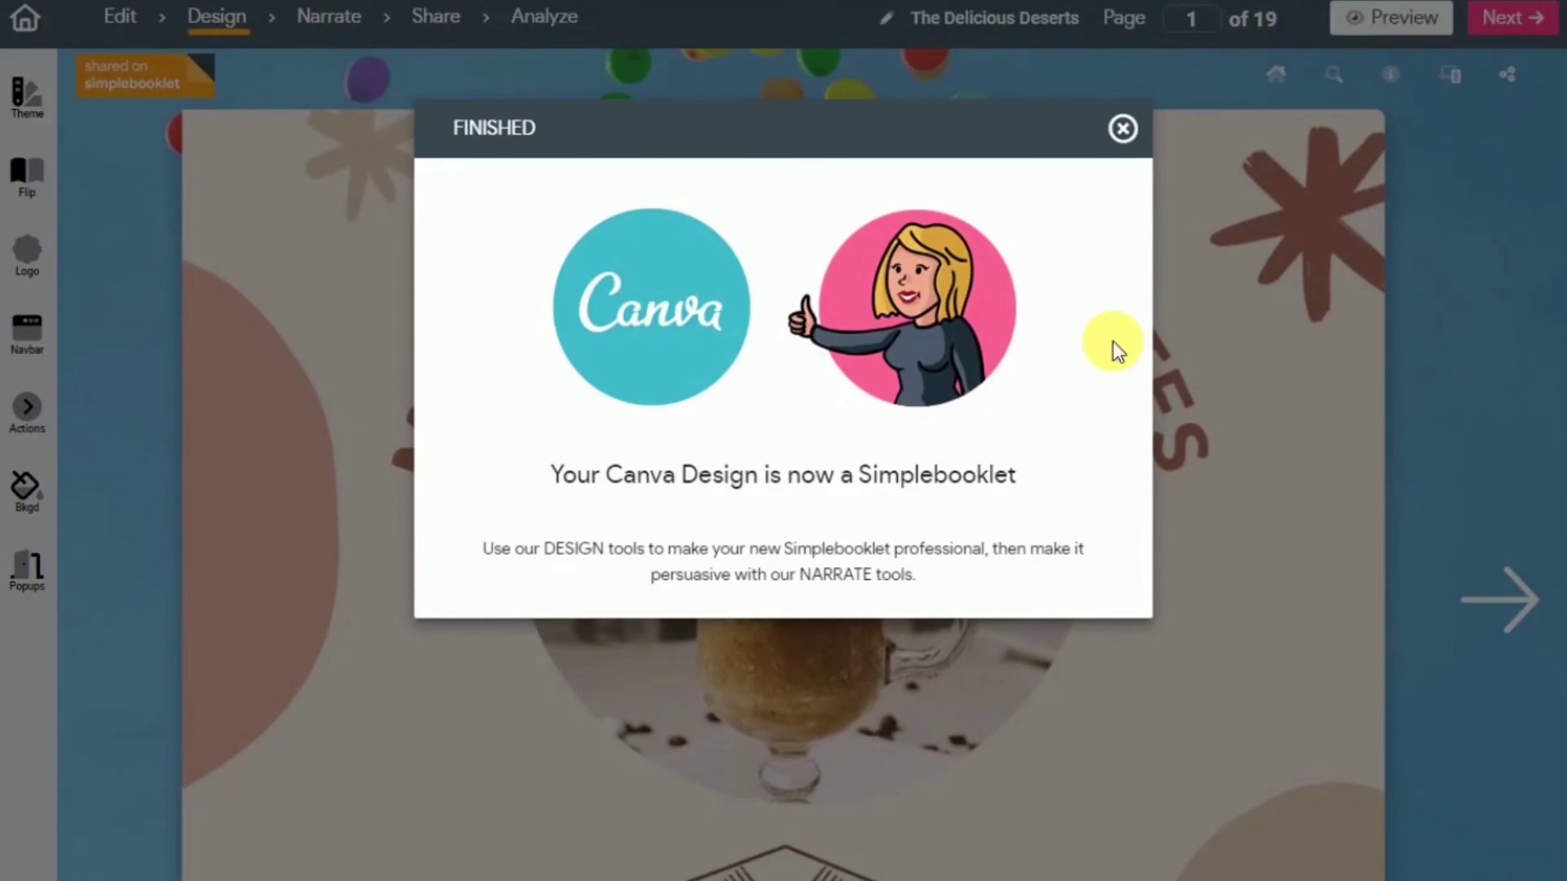
Dismiss the Finished notice, flip forward to page 3, then move on to Narrate.
click(1120, 133)
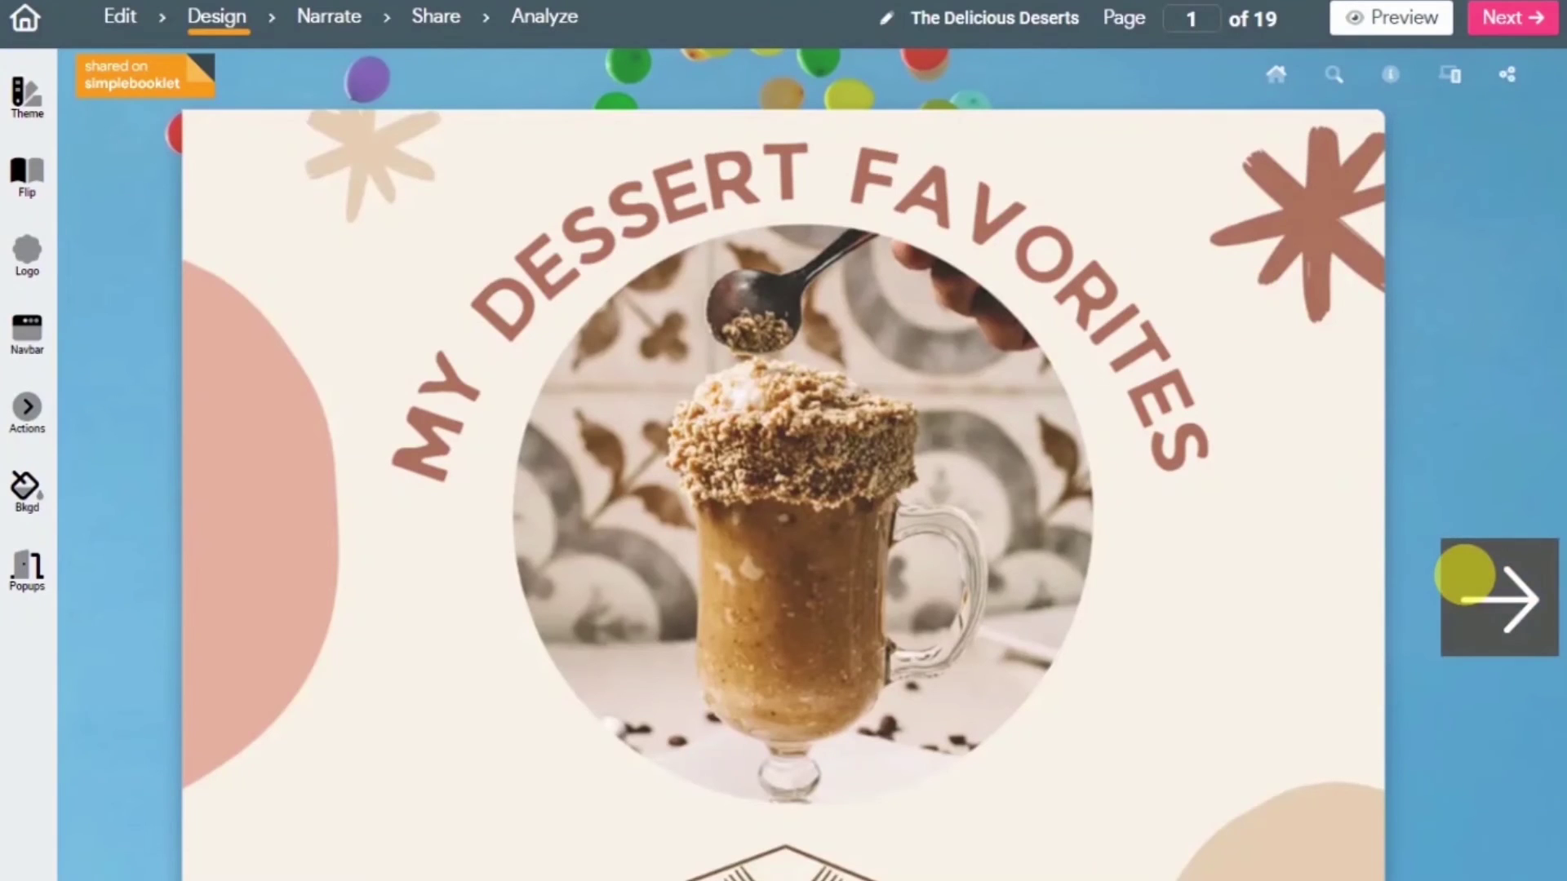
click(1474, 585)
click(1474, 584)
click(1469, 581)
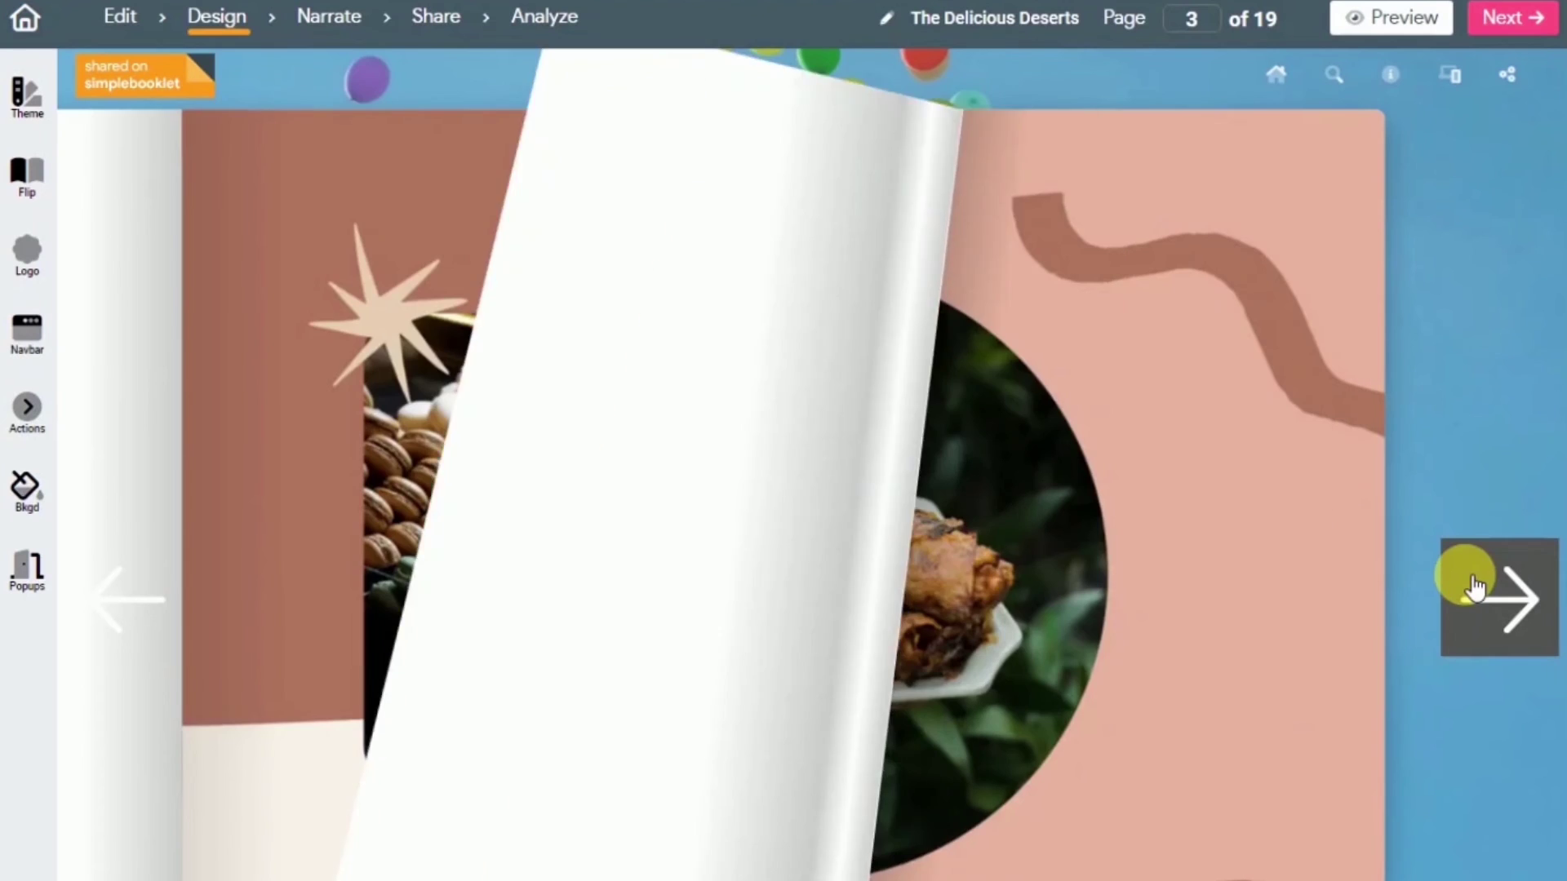
click(329, 16)
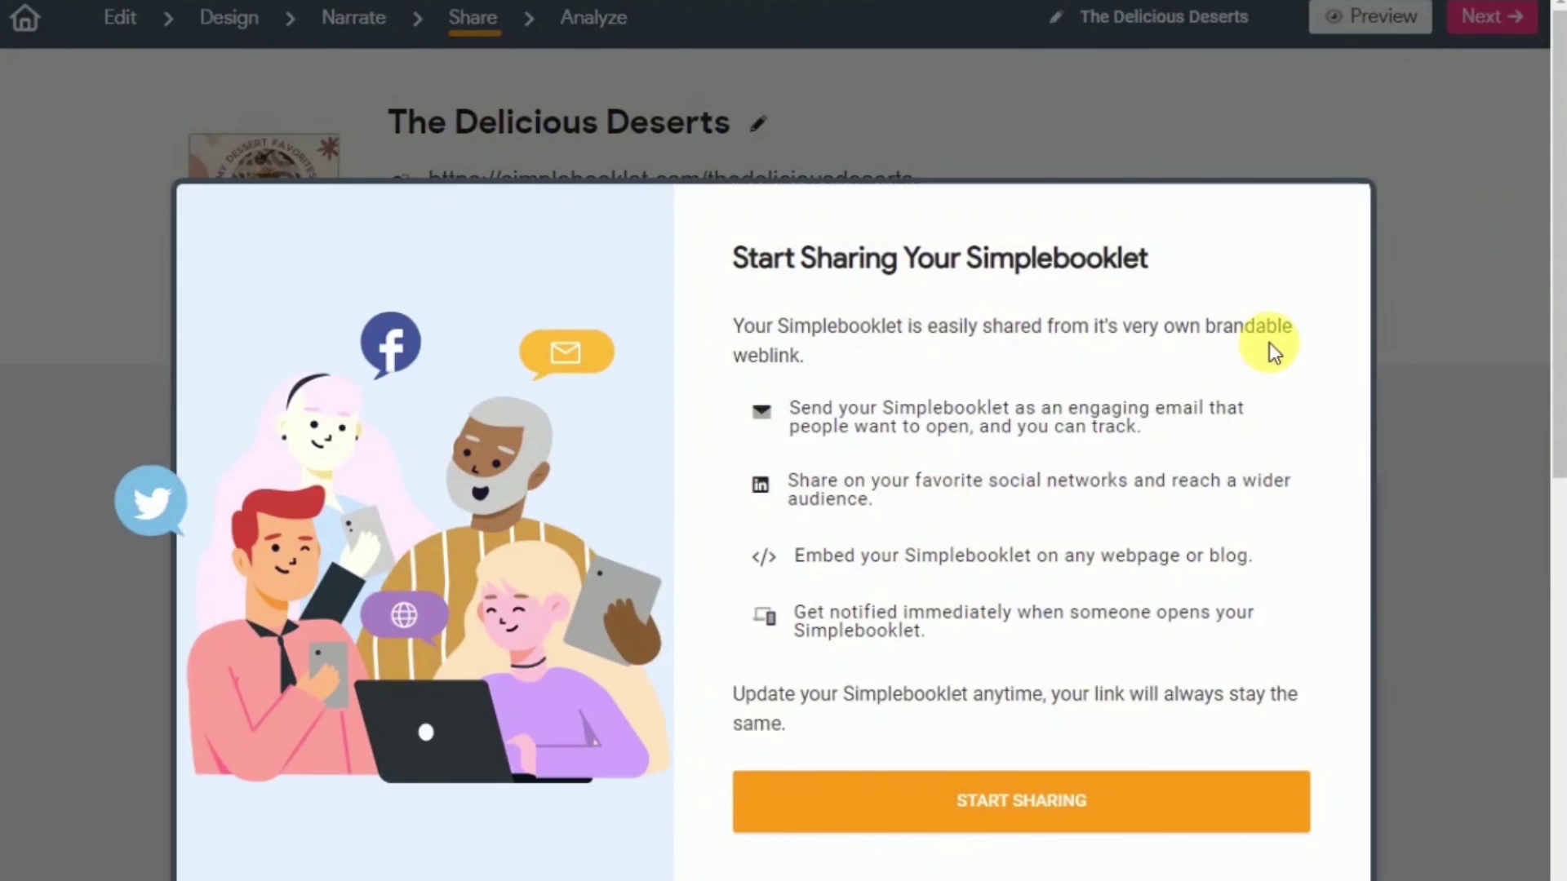
Dismiss the Start Sharing introduction and review the public link and Sharing Options.
click(1422, 284)
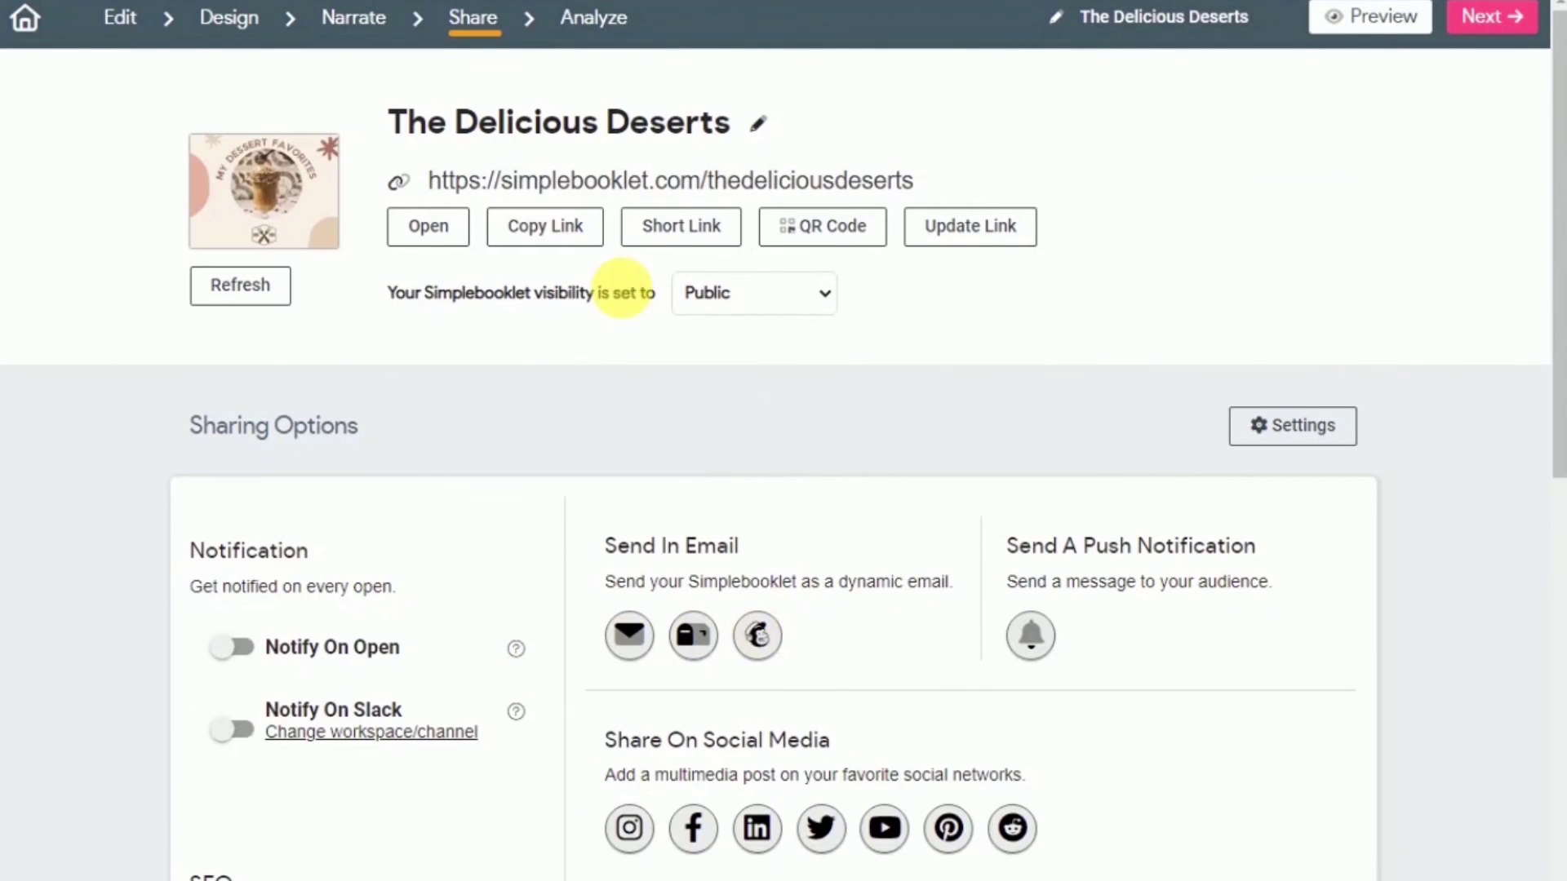
scroll(863, 865, down, 4)
scroll(864, 865, down, 1)
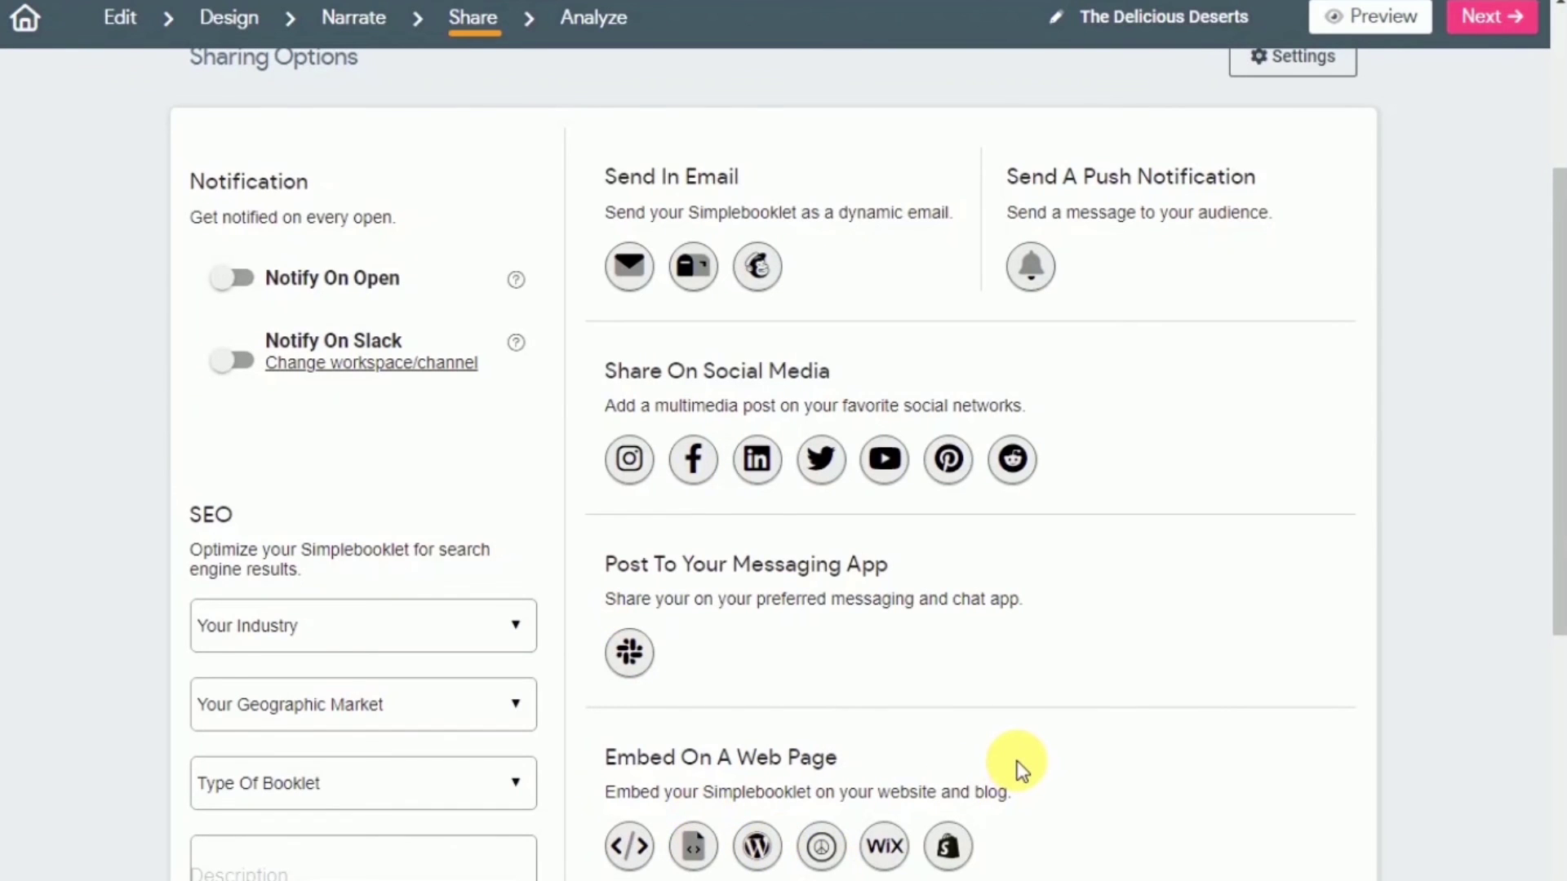
scroll(1020, 767, down, 8)
scroll(1020, 768, up, 8)
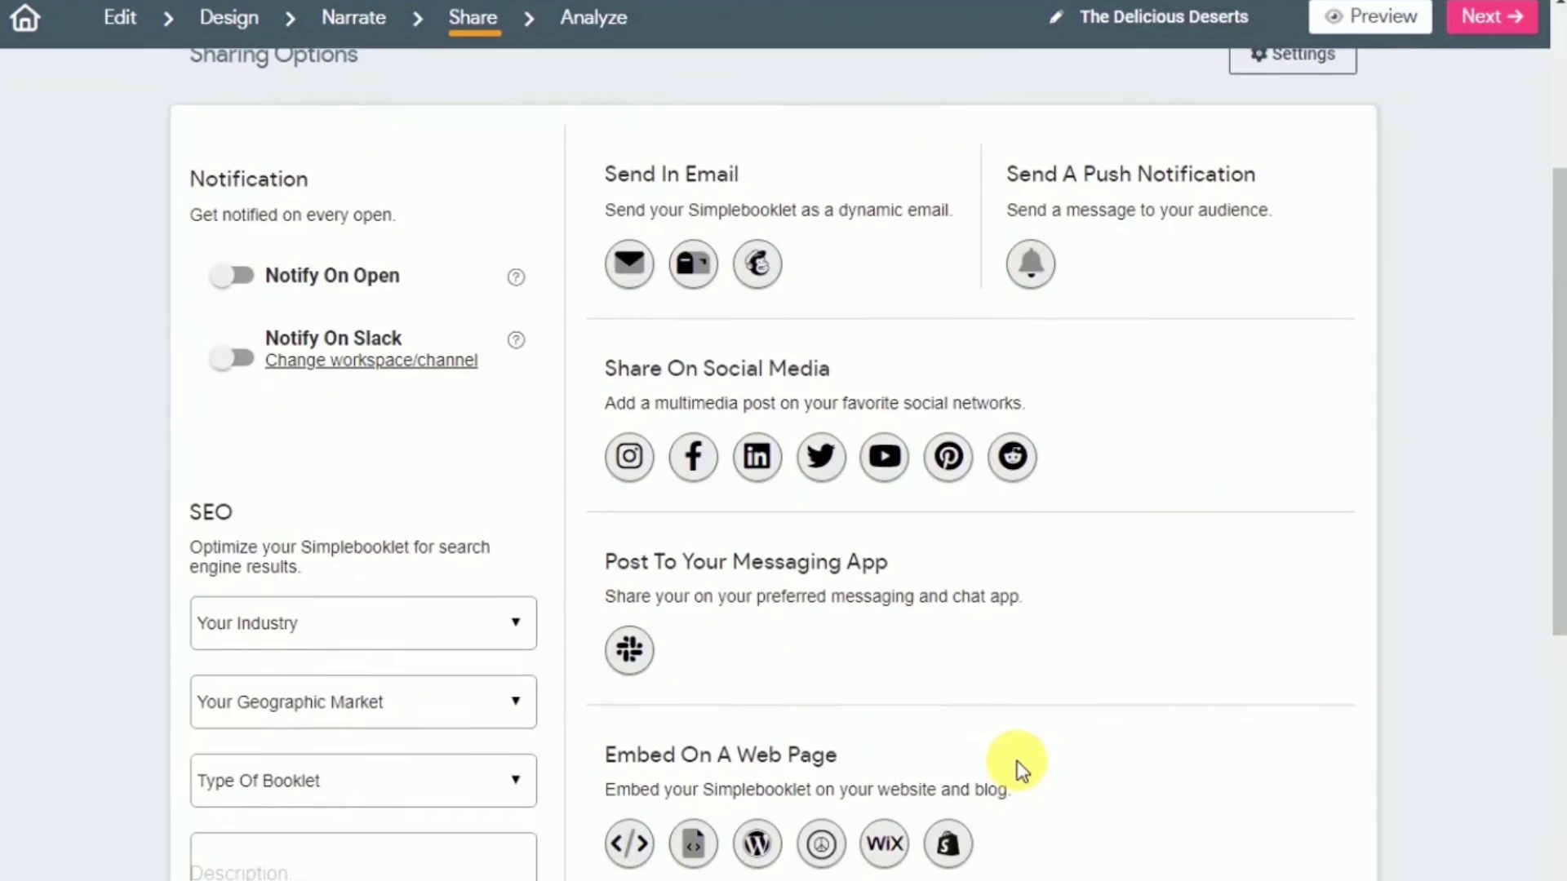
scroll(1019, 765, up, 5)
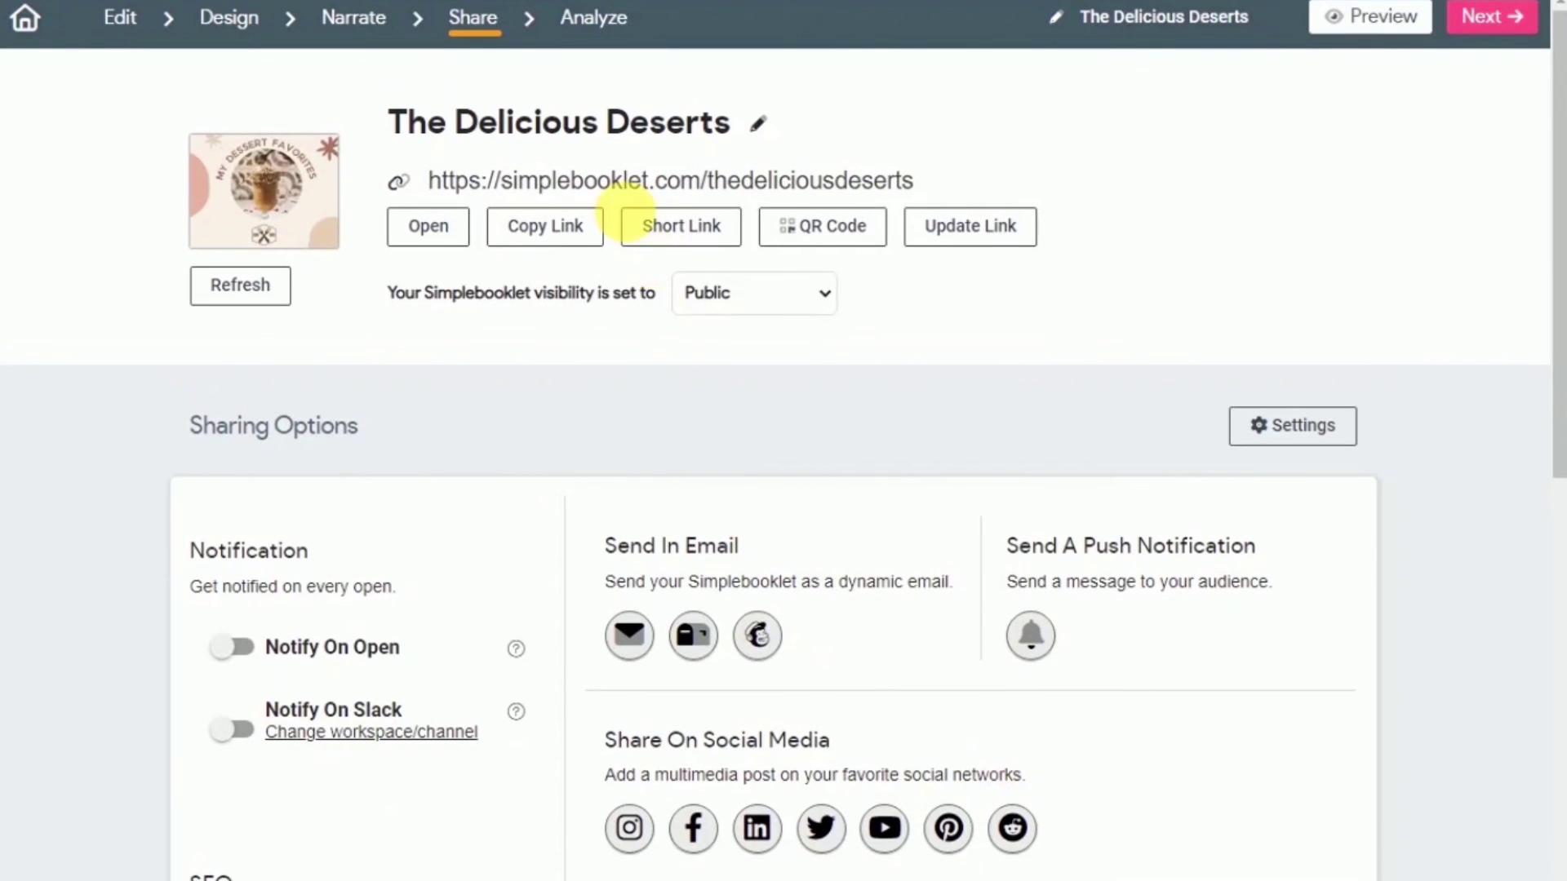
click(591, 23)
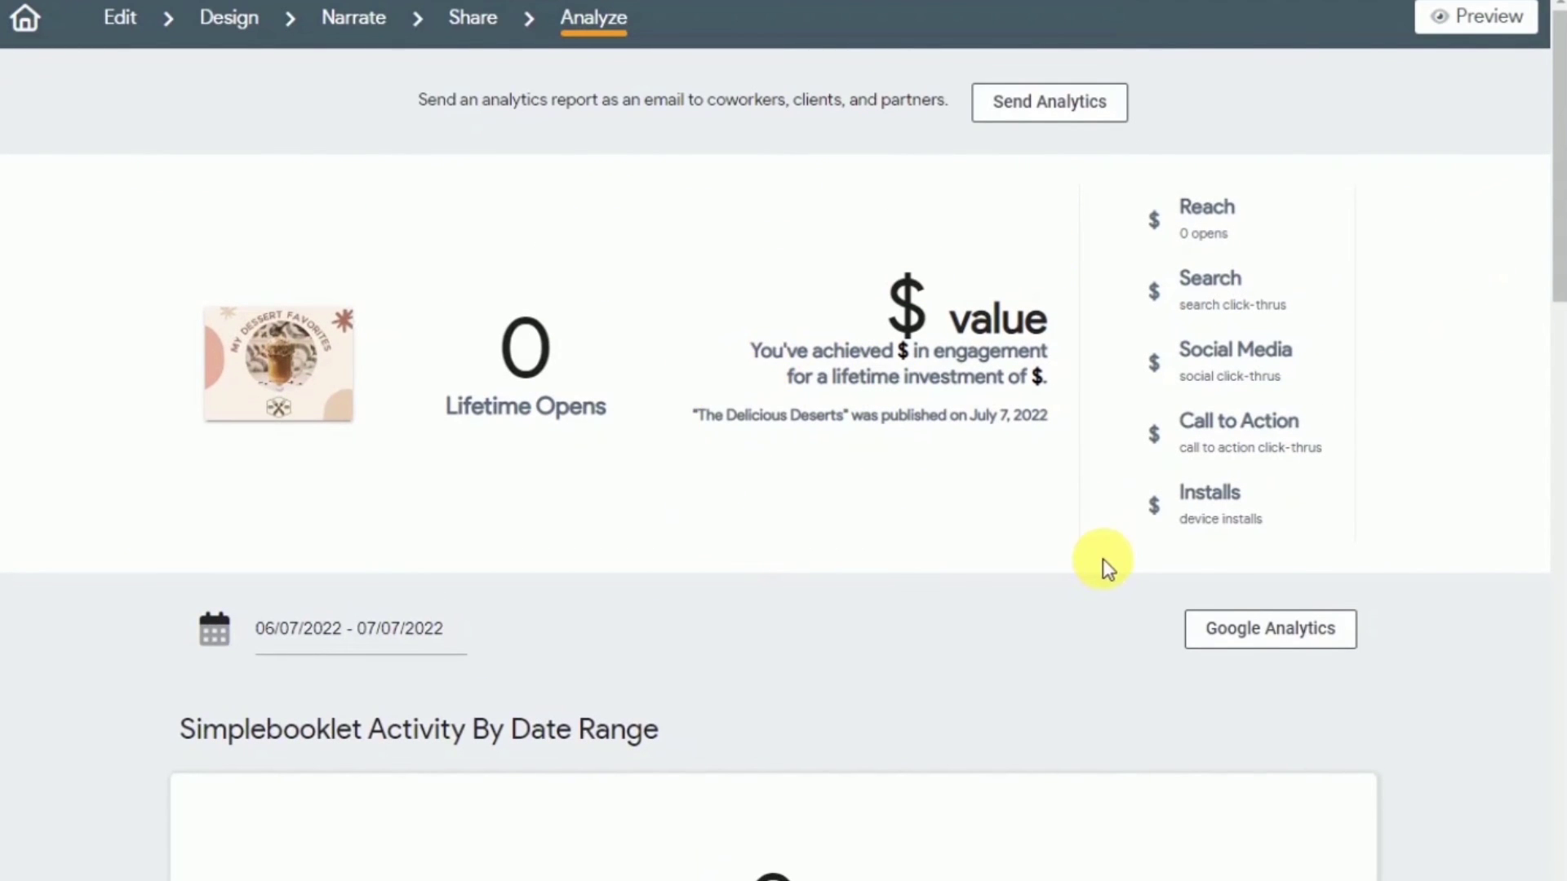
Scroll through the Lifetime Opens and activity charts, then return to the top.
scroll(1114, 571, down, 3)
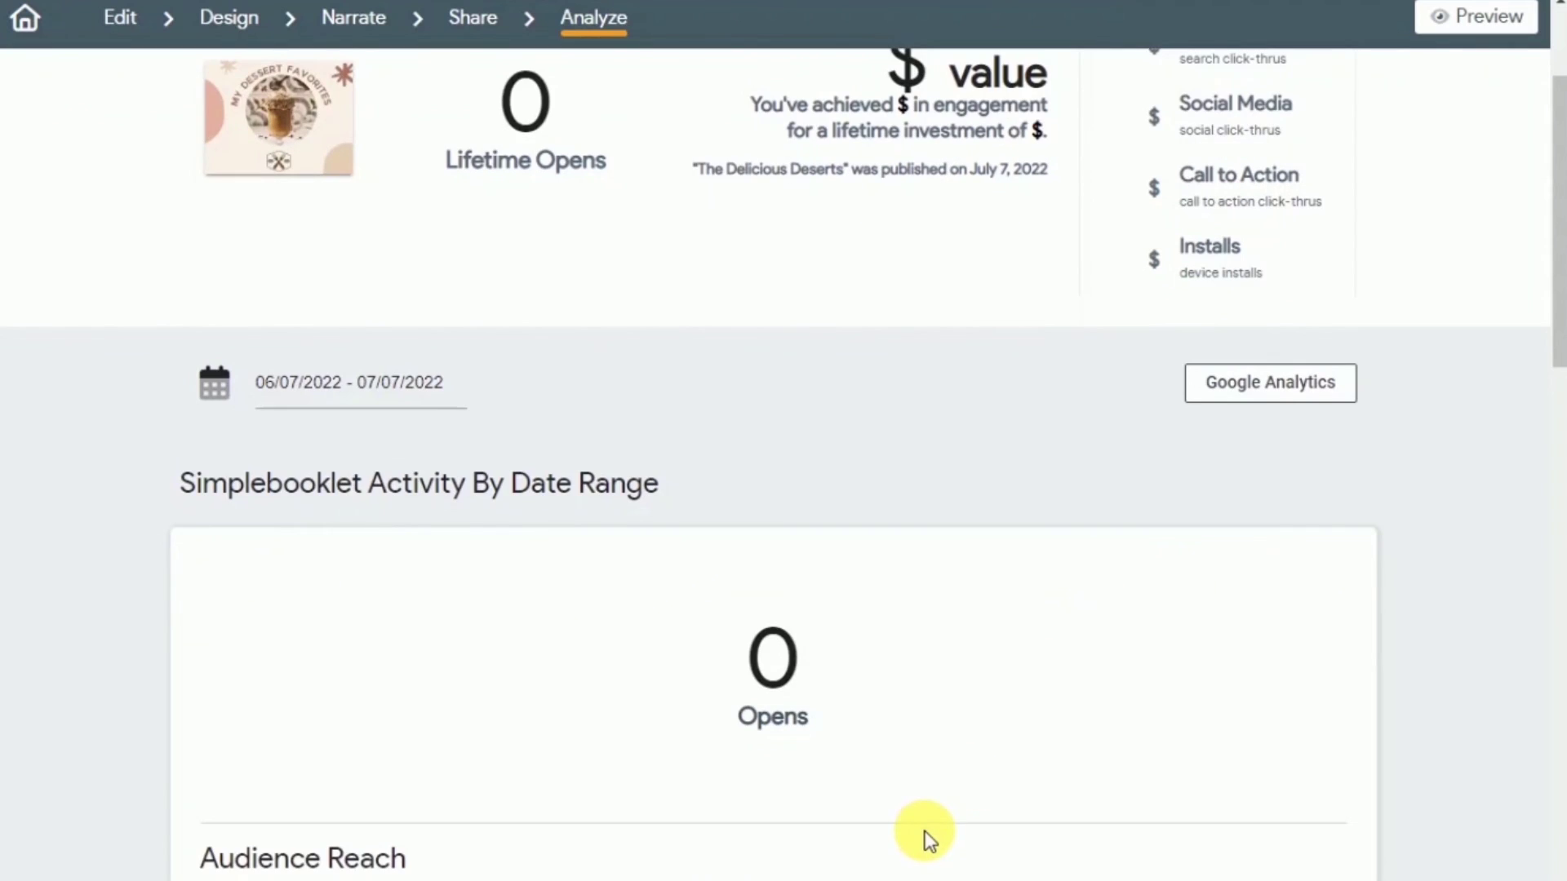
scroll(929, 841, down, 4)
scroll(897, 735, up, 7)
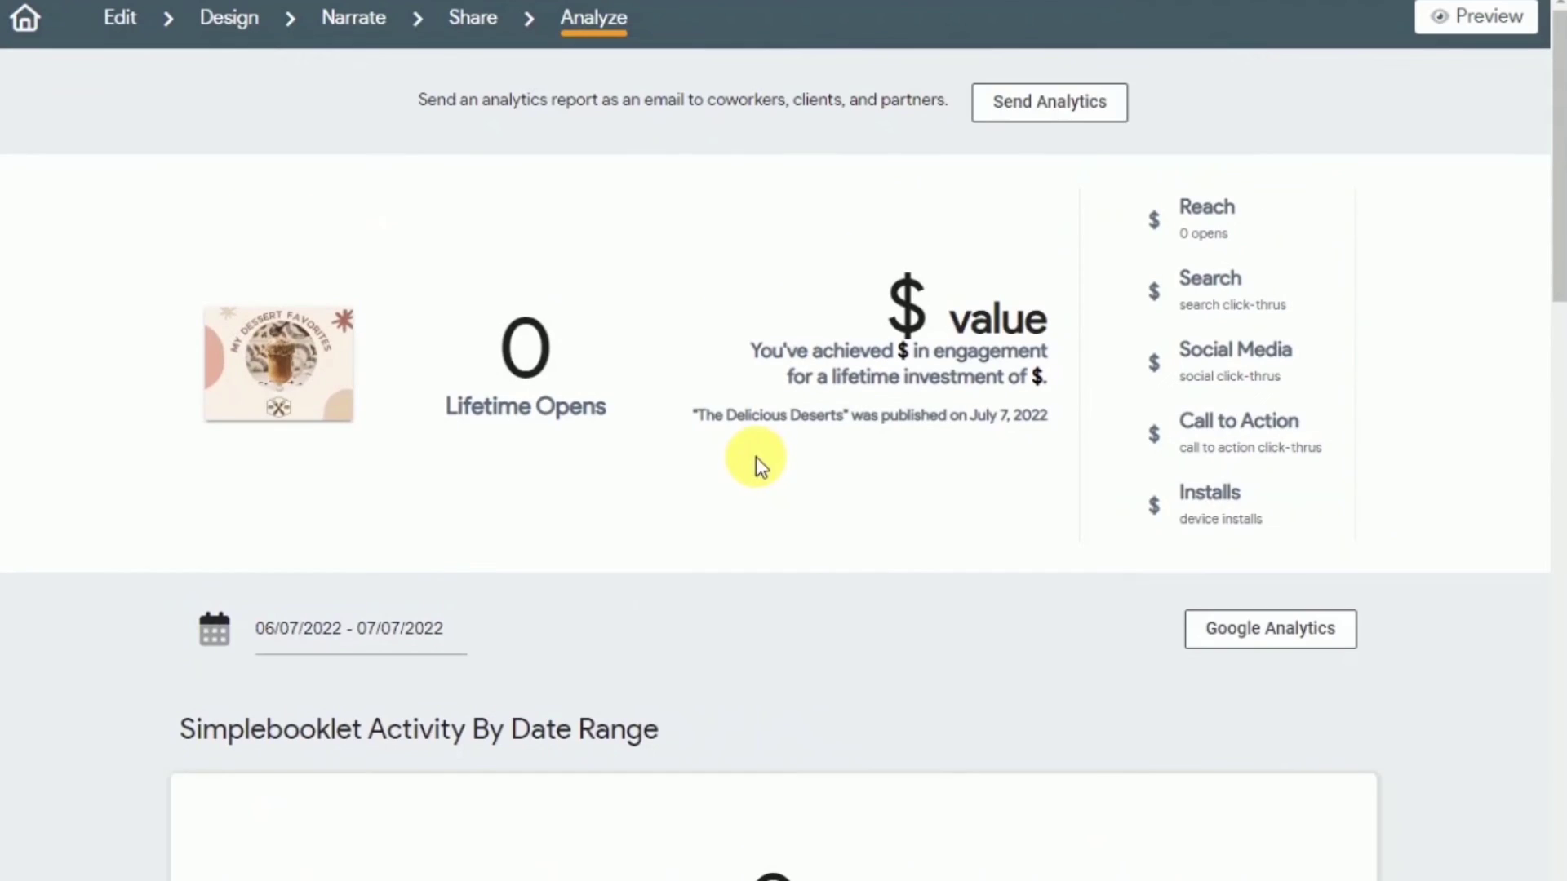